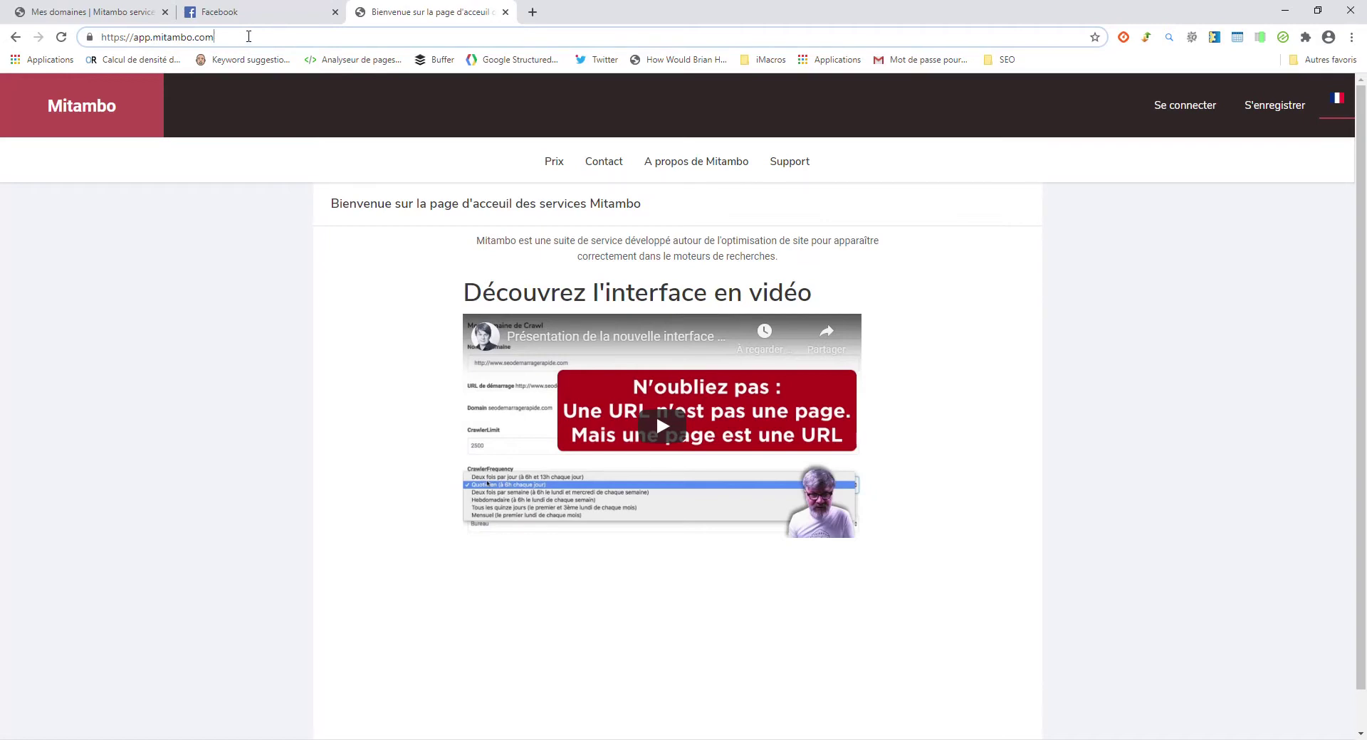
- Load app.mitambo.com and sign in to the Mitambo services with the Google+ account
{"action": "key", "text": "Return"}
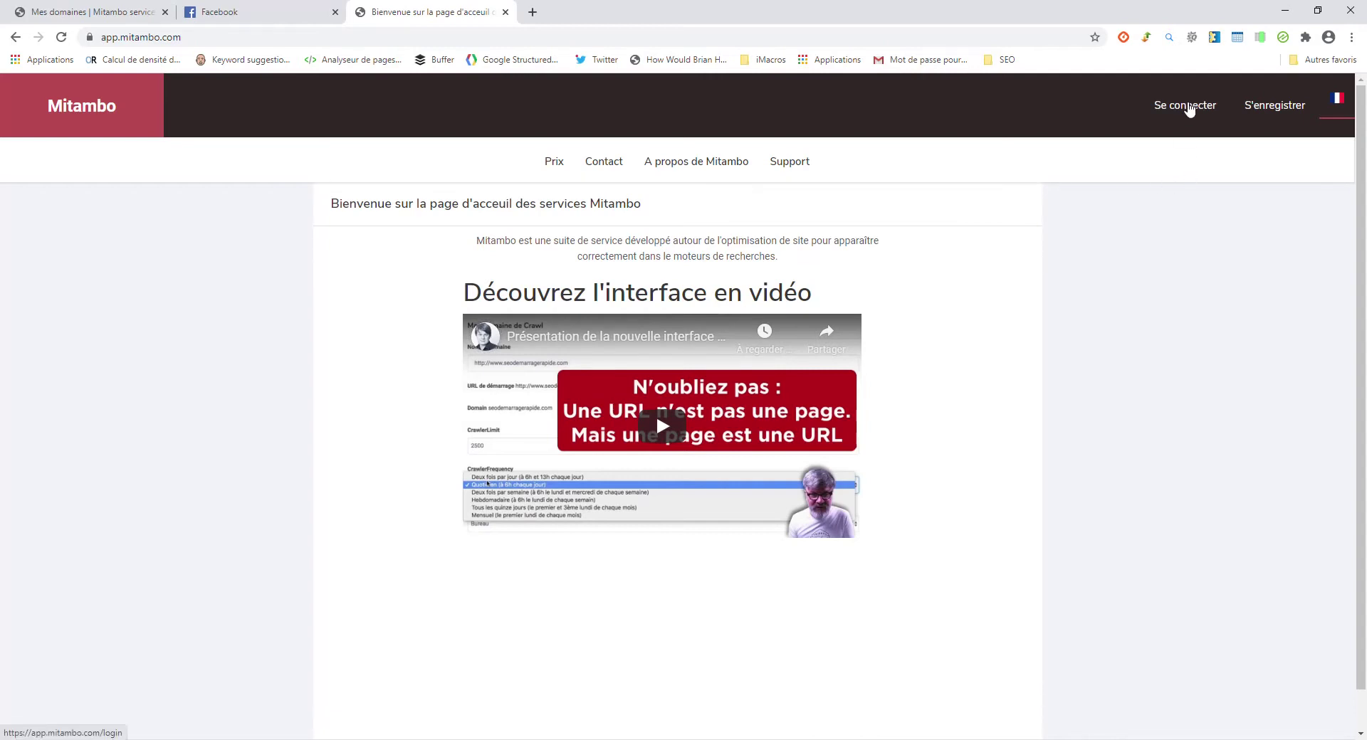
{"action": "left_click", "coordinate": [1188, 108]}
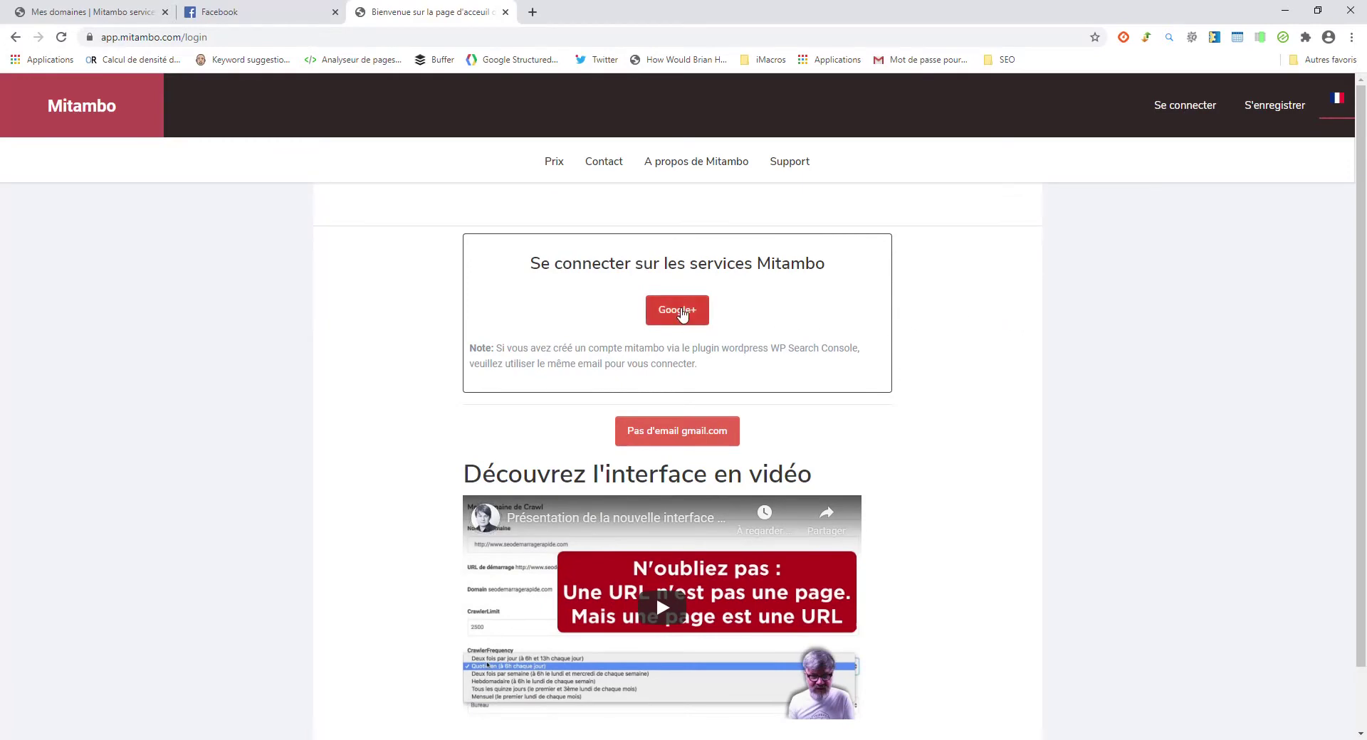
{"action": "left_click", "coordinate": [680, 311]}
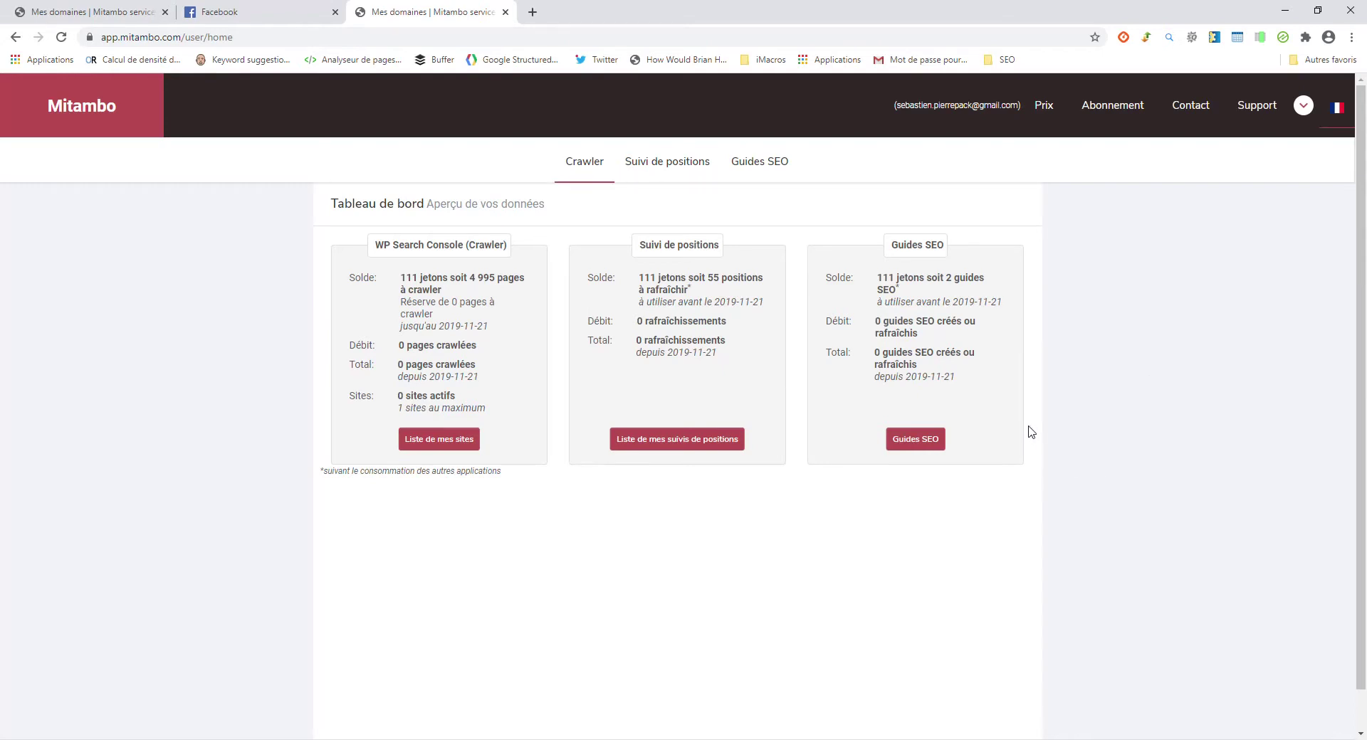
- Start a new domain for SEO guides and name it toto.com
{"action": "left_click", "coordinate": [915, 443]}
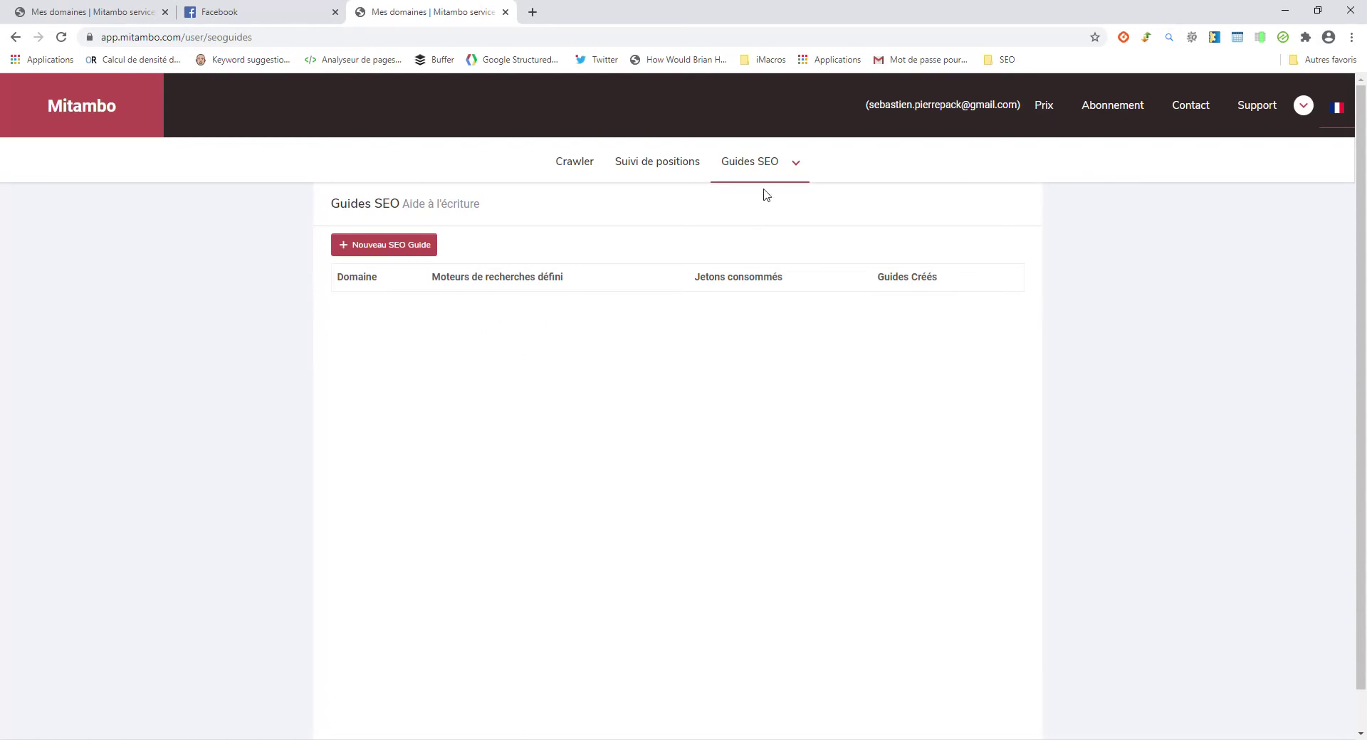
{"action": "mouse_move", "coordinate": [764, 171]}
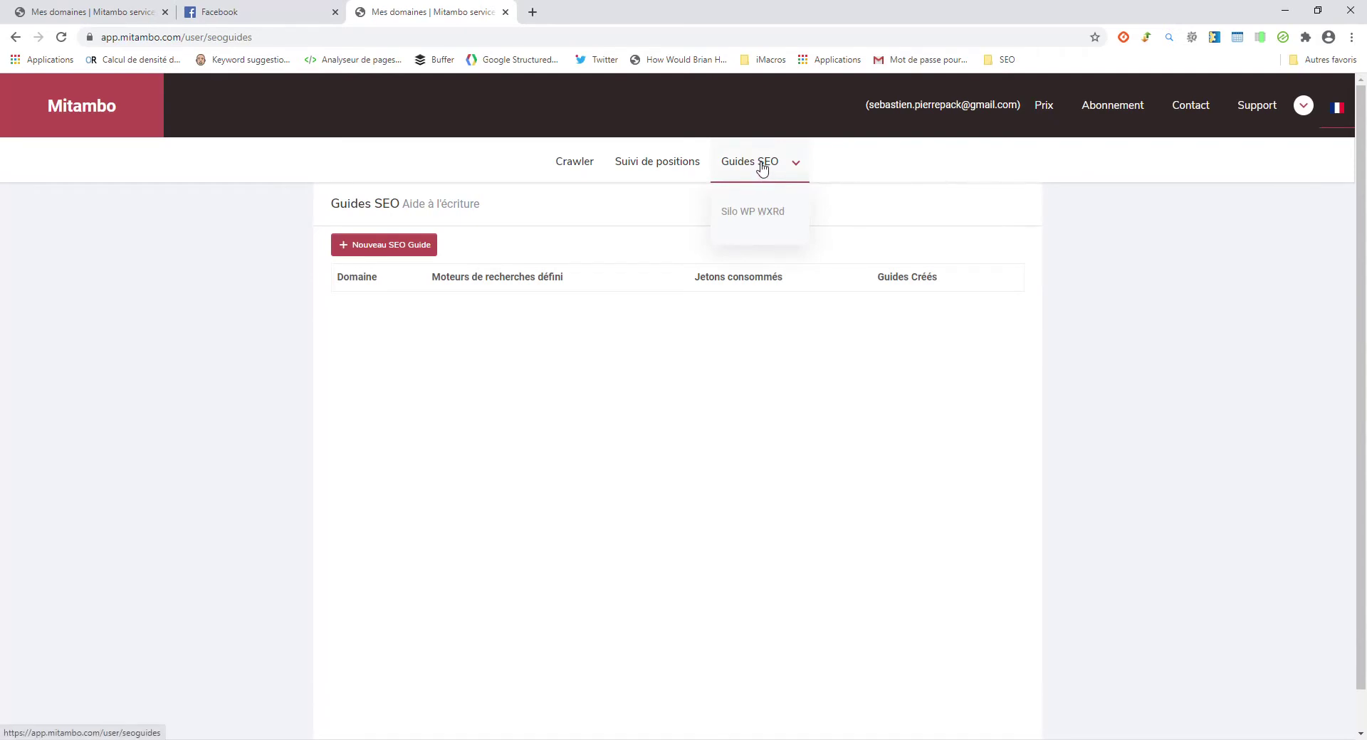
{"action": "left_click", "coordinate": [404, 253]}
{"action": "left_click", "coordinate": [456, 269]}
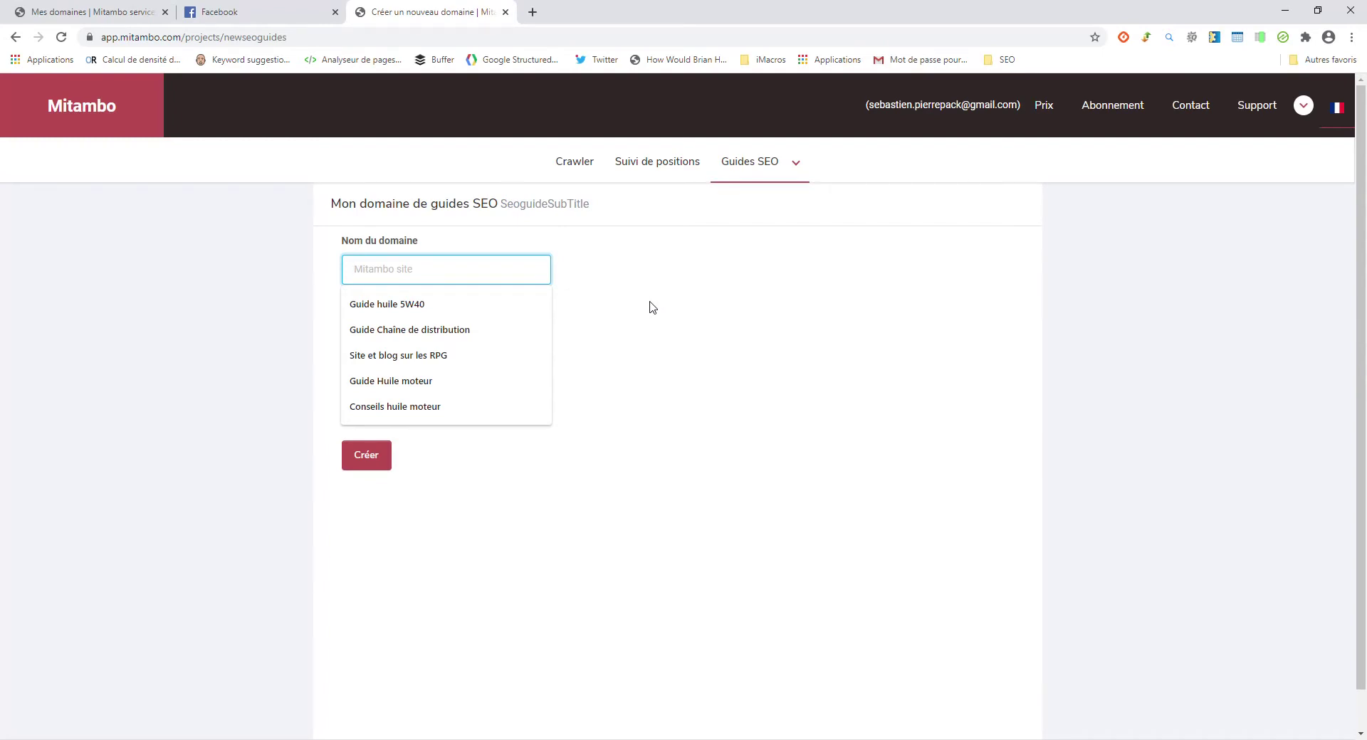
{"action": "type", "text": "to.com"}
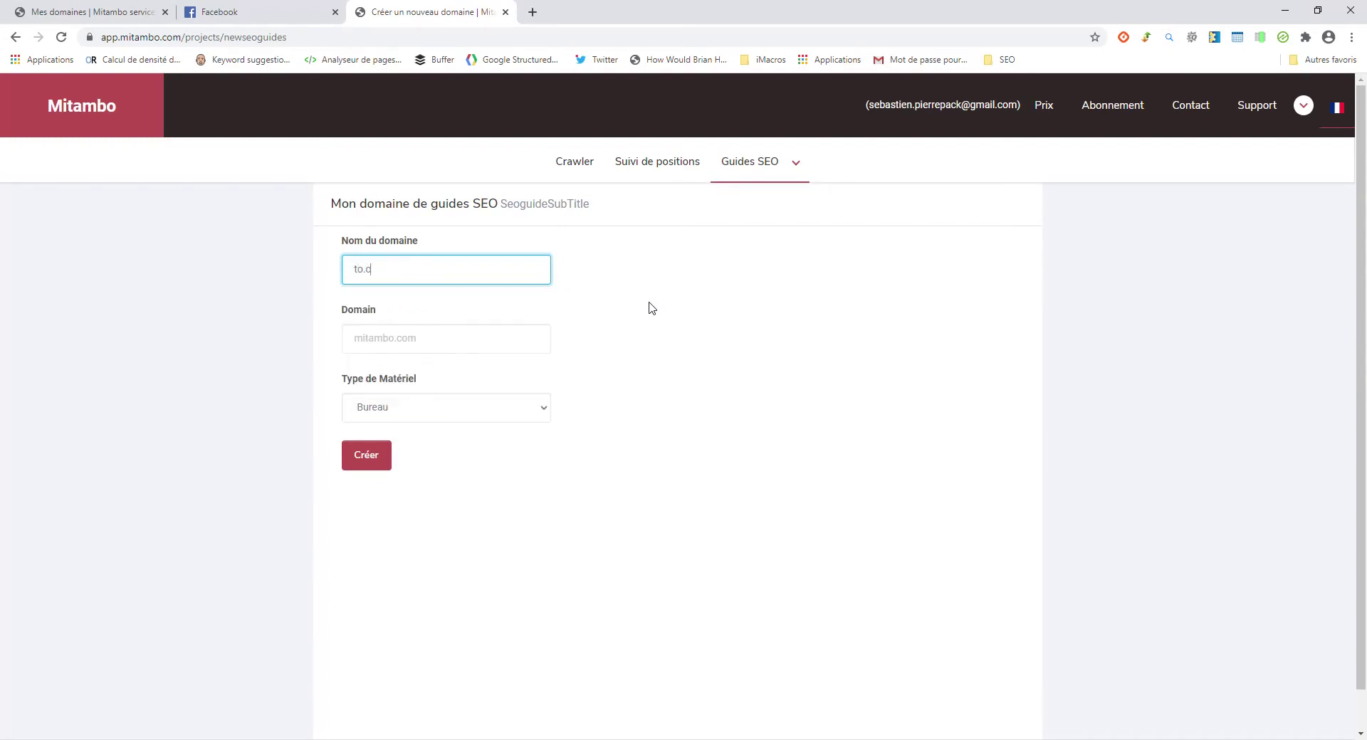
{"action": "key", "text": "BackSpace"}
{"action": "key", "text": "BackSpace"}
{"action": "key", "text": "BackSpace"}
{"action": "key", "text": "BackSpace"}
{"action": "type", "text": "to.com"}
- Copy toto.com into the domain field, choose Bureau as the device type, and create the SEO guide domain
{"action": "left_click_drag", "start_coordinate": [402, 268], "coordinate": [354, 268]}
{"action": "key", "text": "ctrl+c"}
{"action": "left_click", "coordinate": [387, 329]}
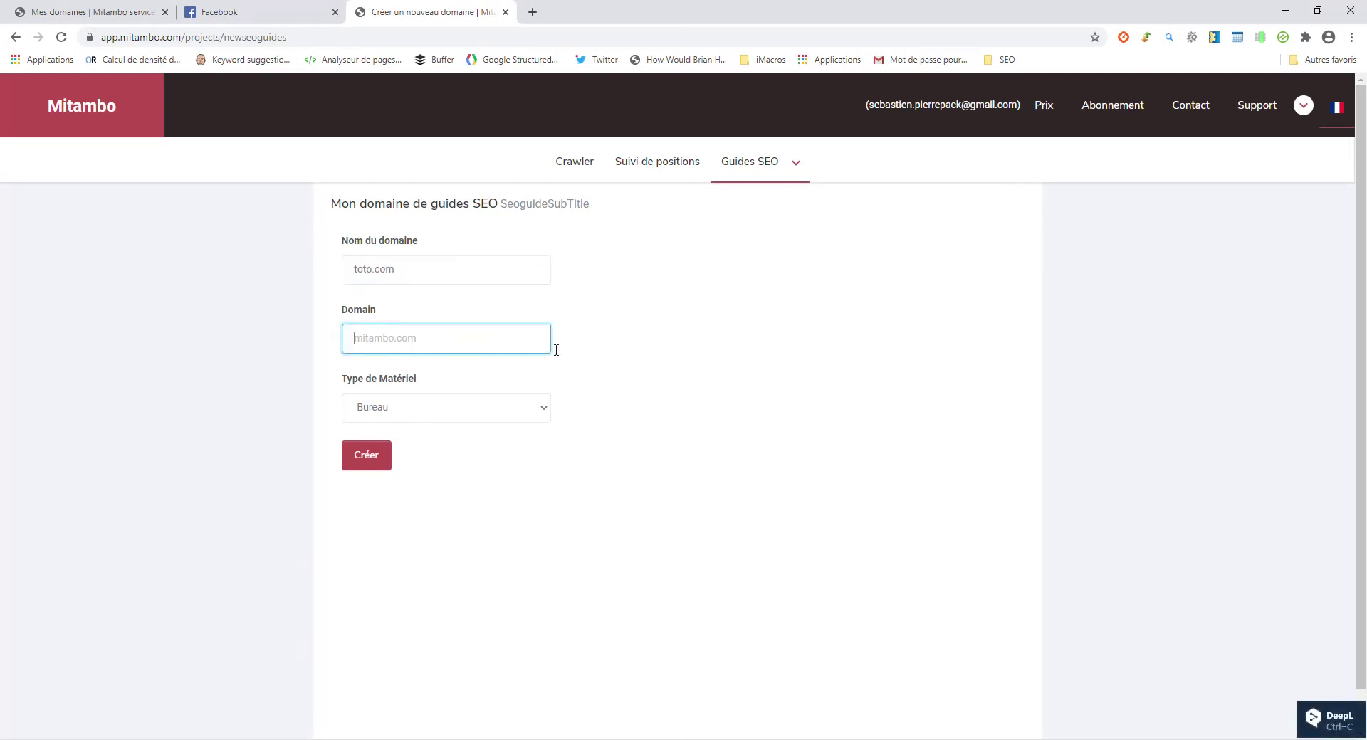
{"action": "key", "text": "ctrl+v"}
{"action": "left_click", "coordinate": [545, 409]}
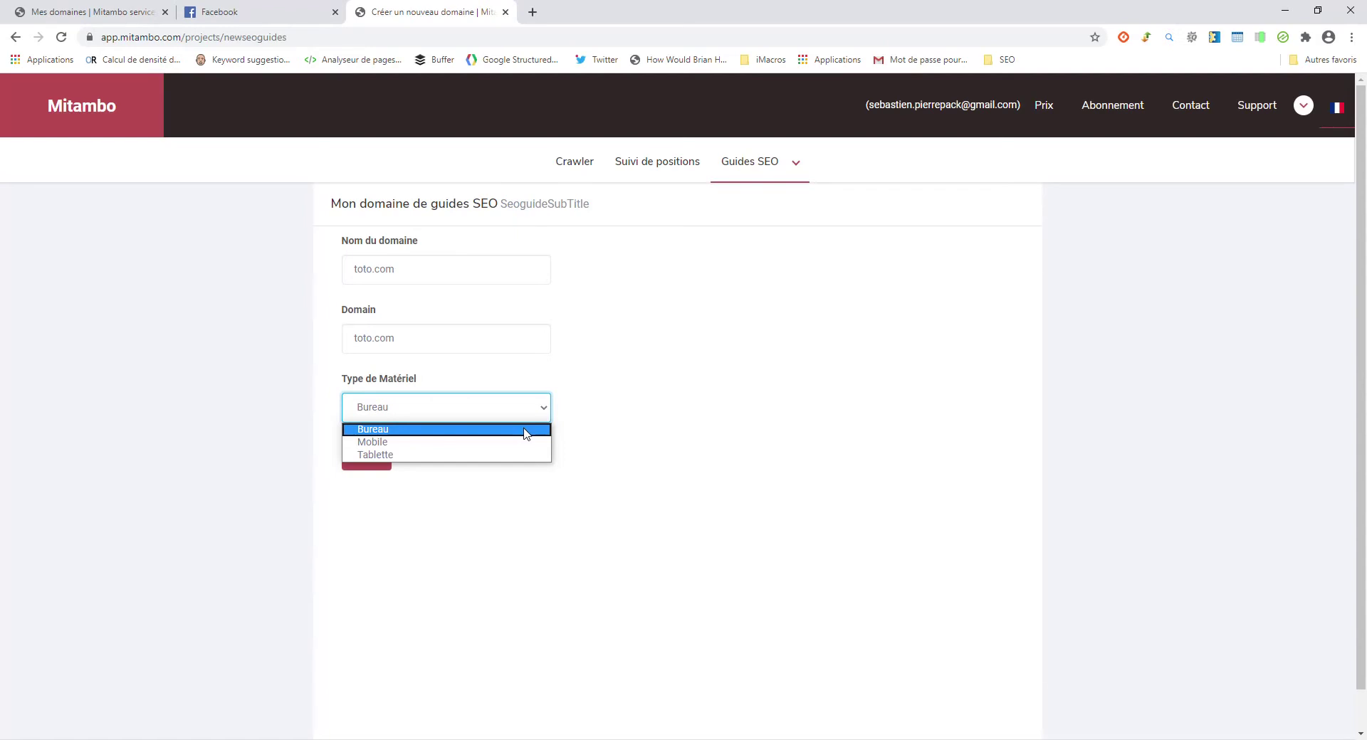
{"action": "left_click", "coordinate": [525, 430]}
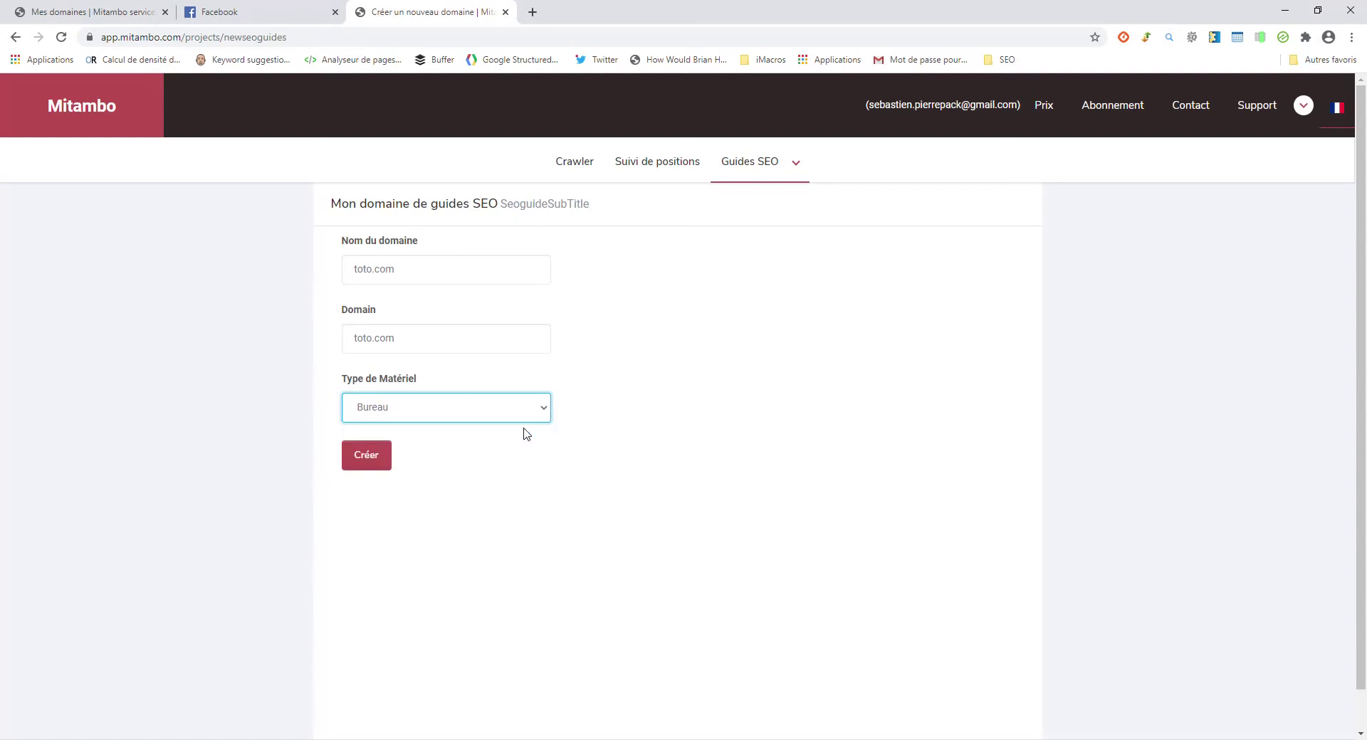
{"action": "left_click", "coordinate": [369, 467]}
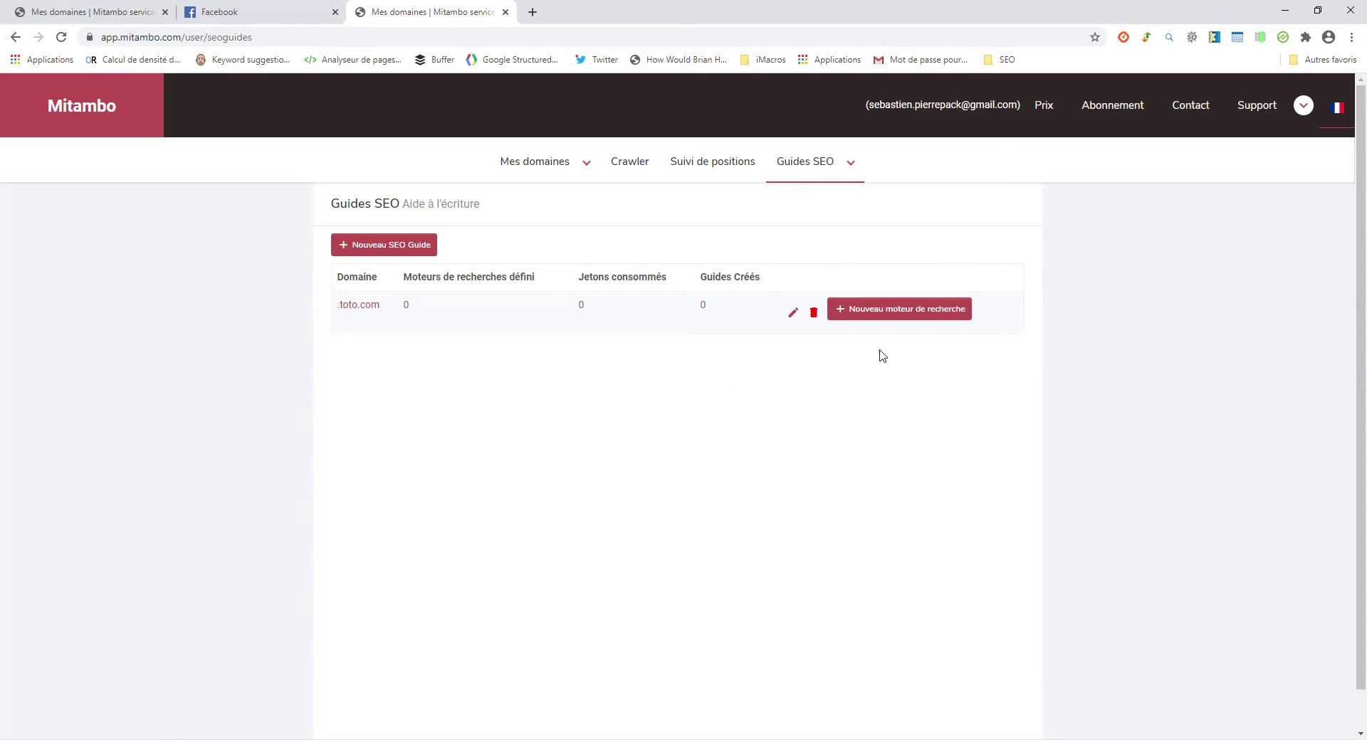
- Start a new search engine for toto.com and set its country to google.fr
{"action": "left_click", "coordinate": [902, 318]}
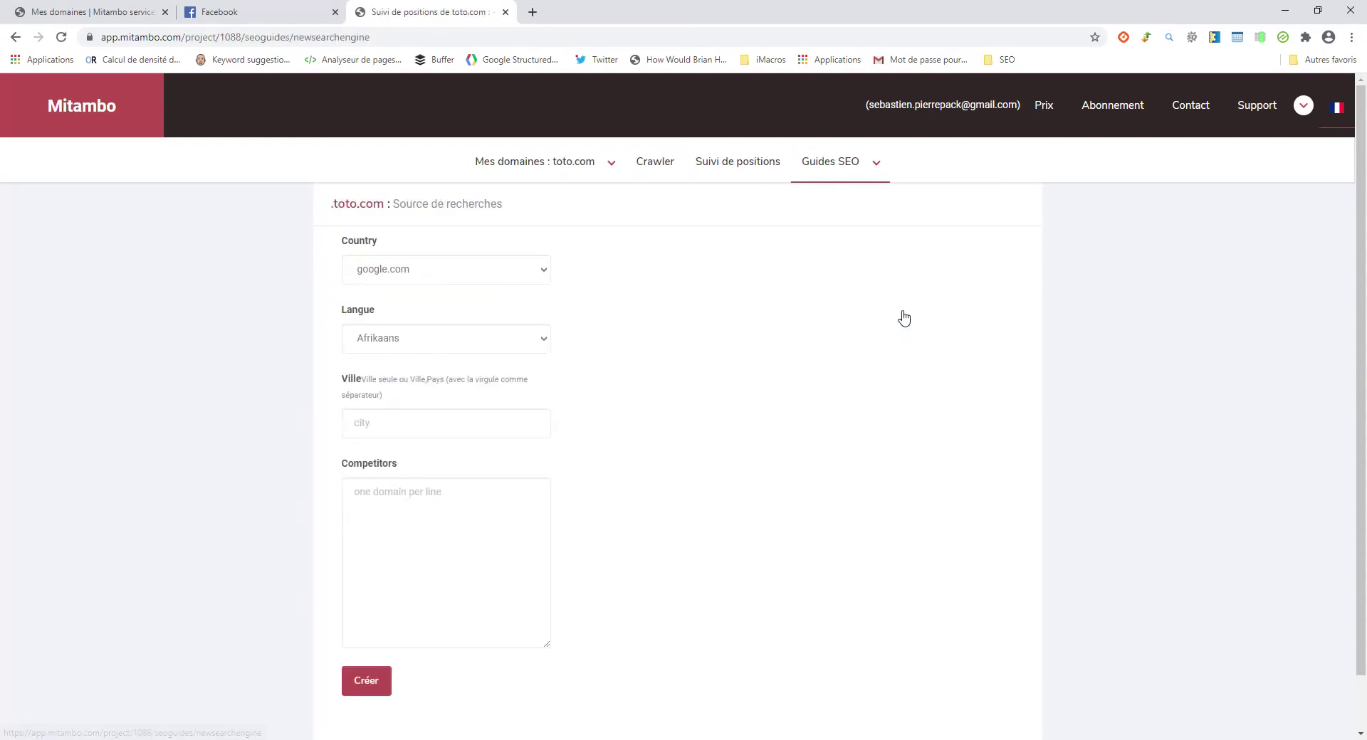
{"action": "left_click", "coordinate": [545, 270]}
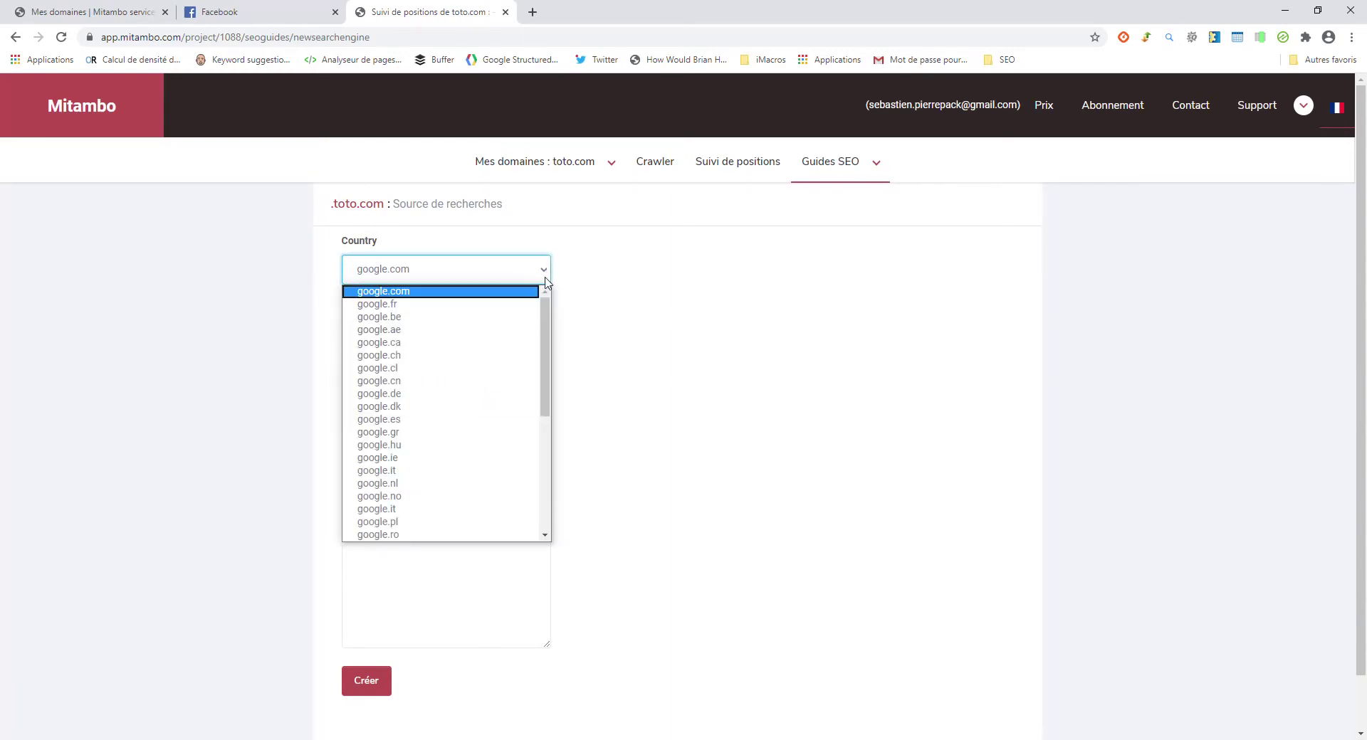
{"action": "mouse_move", "coordinate": [546, 321]}
{"action": "left_mouse_down"}
{"action": "mouse_move", "coordinate": [536, 421]}
{"action": "mouse_move", "coordinate": [546, 317]}
{"action": "left_mouse_up"}
{"action": "left_click", "coordinate": [497, 296]}
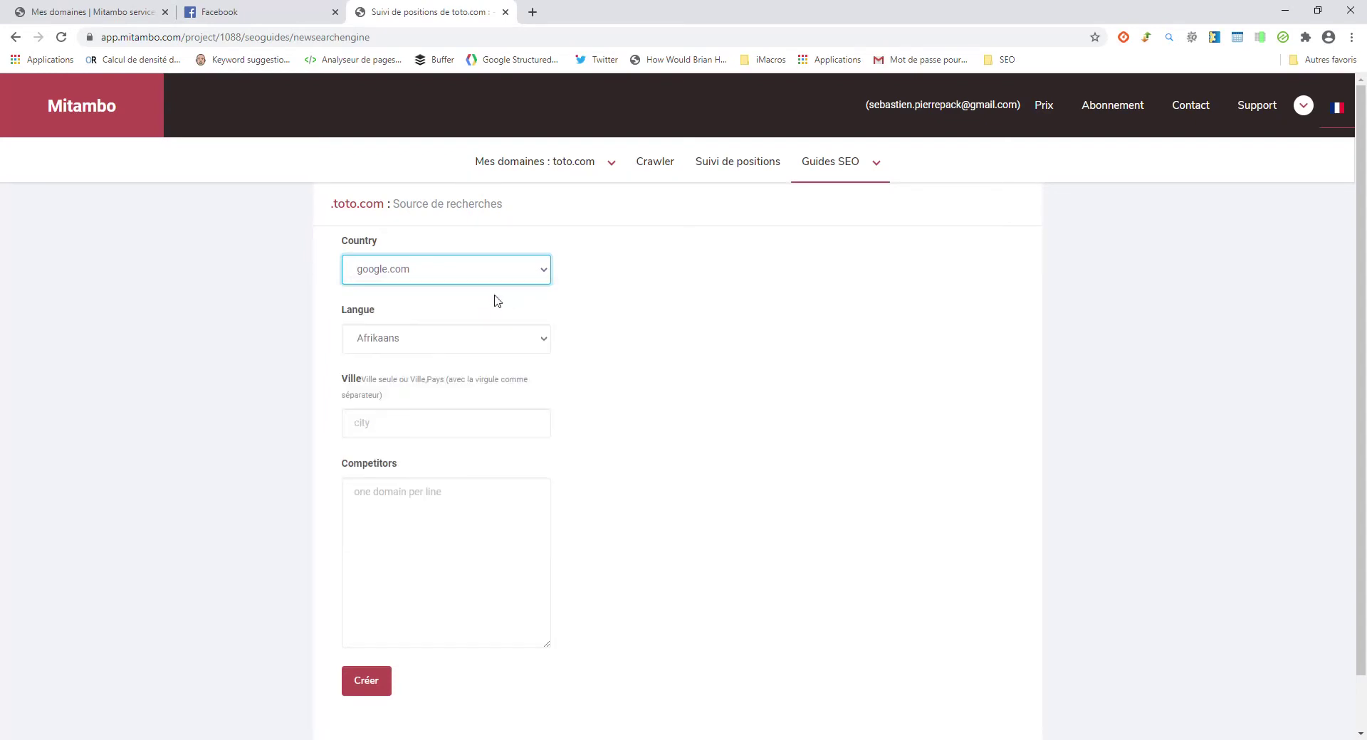
{"action": "left_click", "coordinate": [545, 269]}
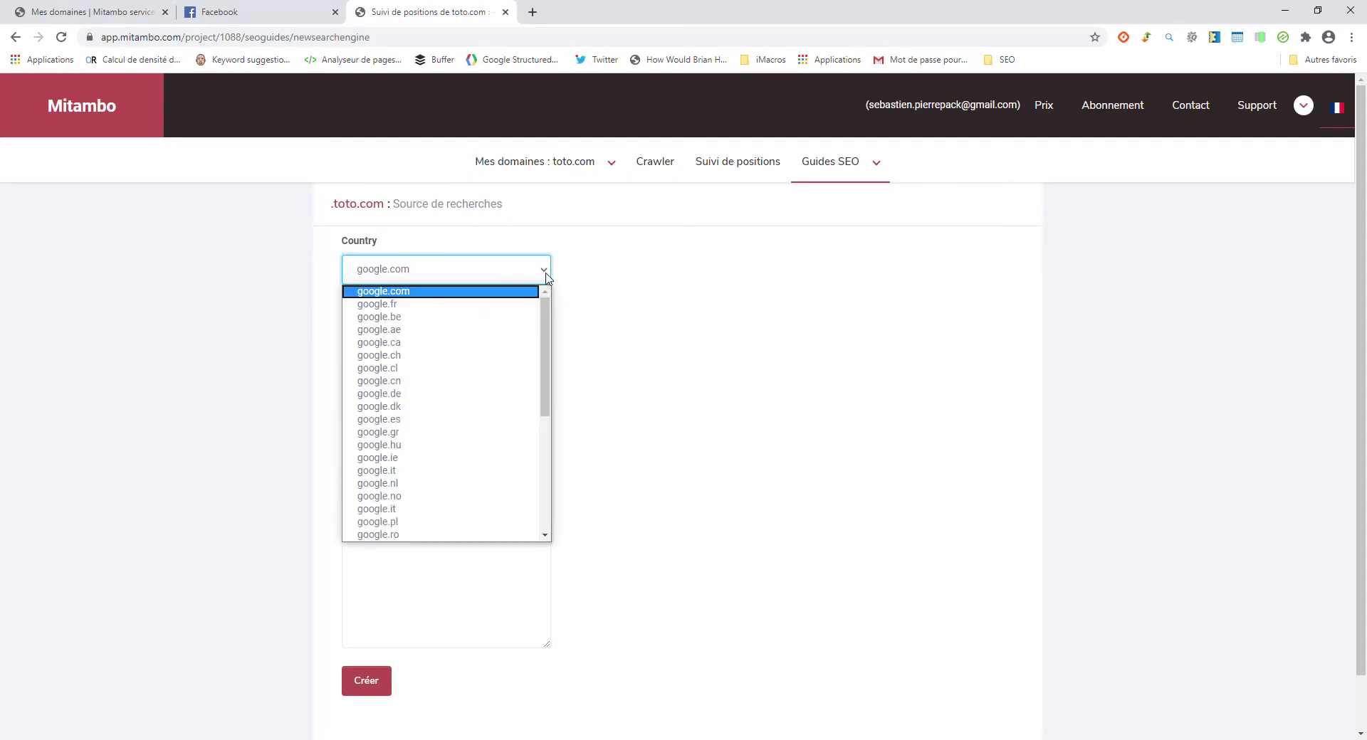
{"action": "left_click", "coordinate": [518, 306]}
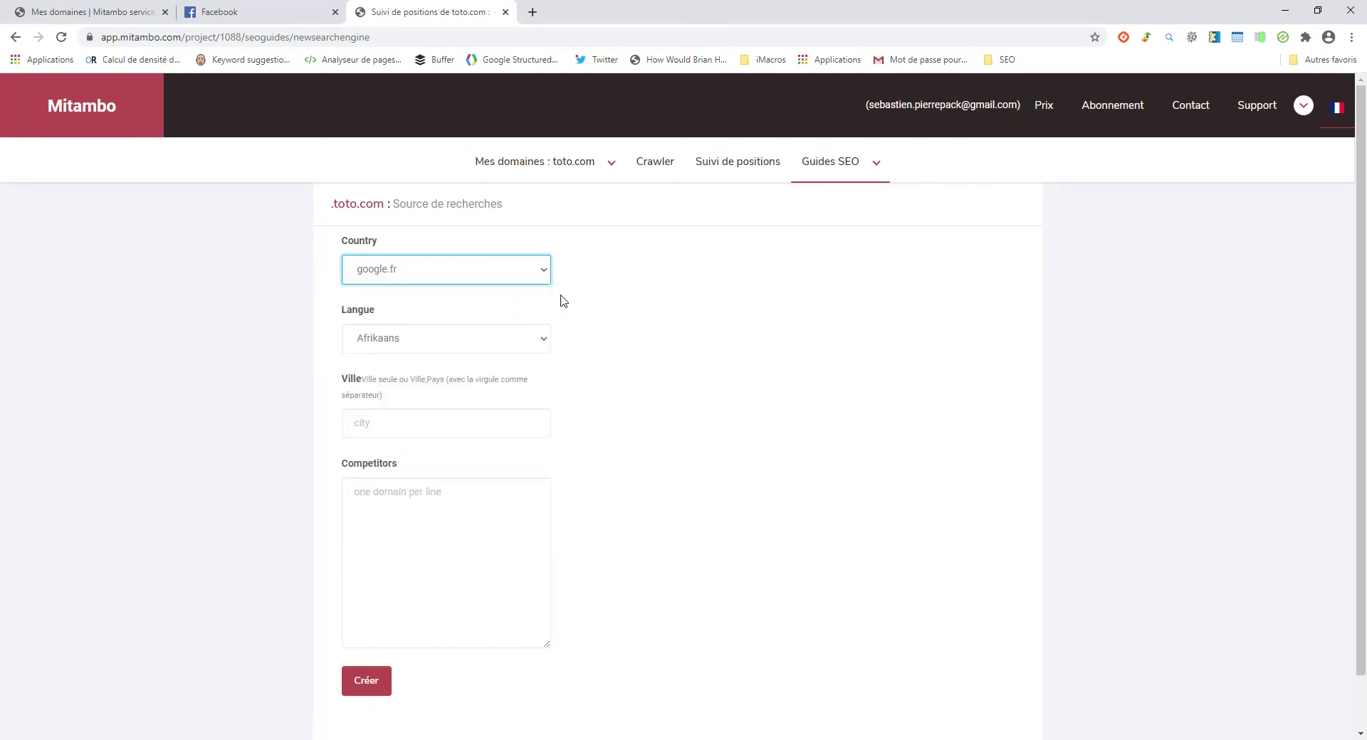
{"action": "left_click", "coordinate": [545, 273]}
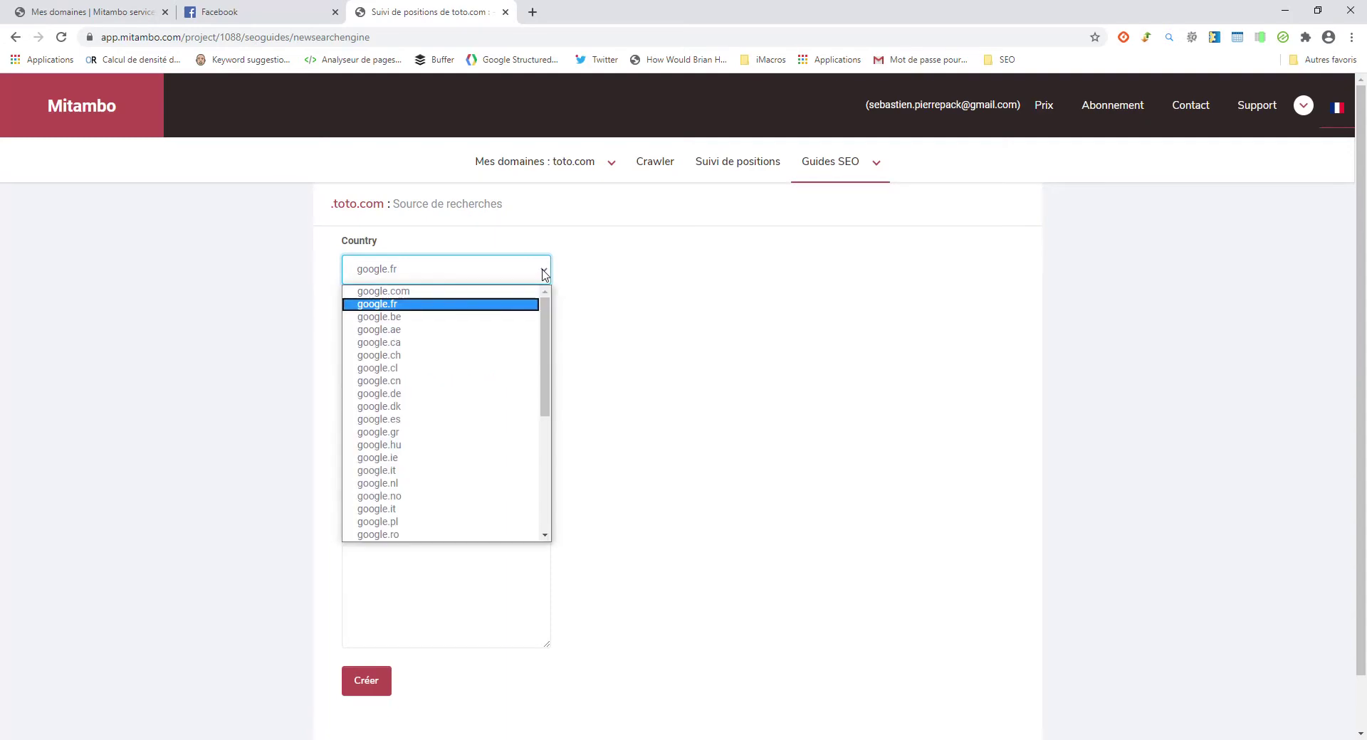
{"action": "left_click", "coordinate": [515, 311]}
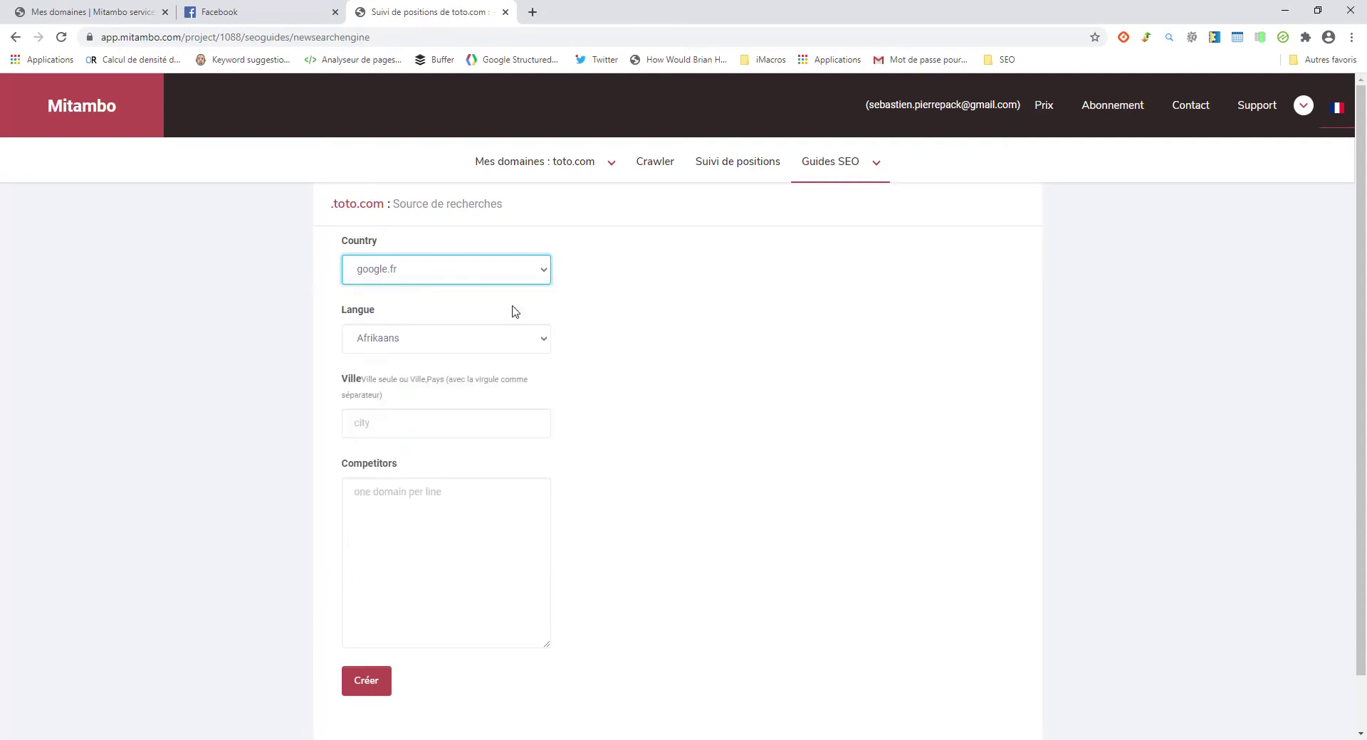
- Set the search engine's language to Français
{"action": "left_click", "coordinate": [546, 344]}
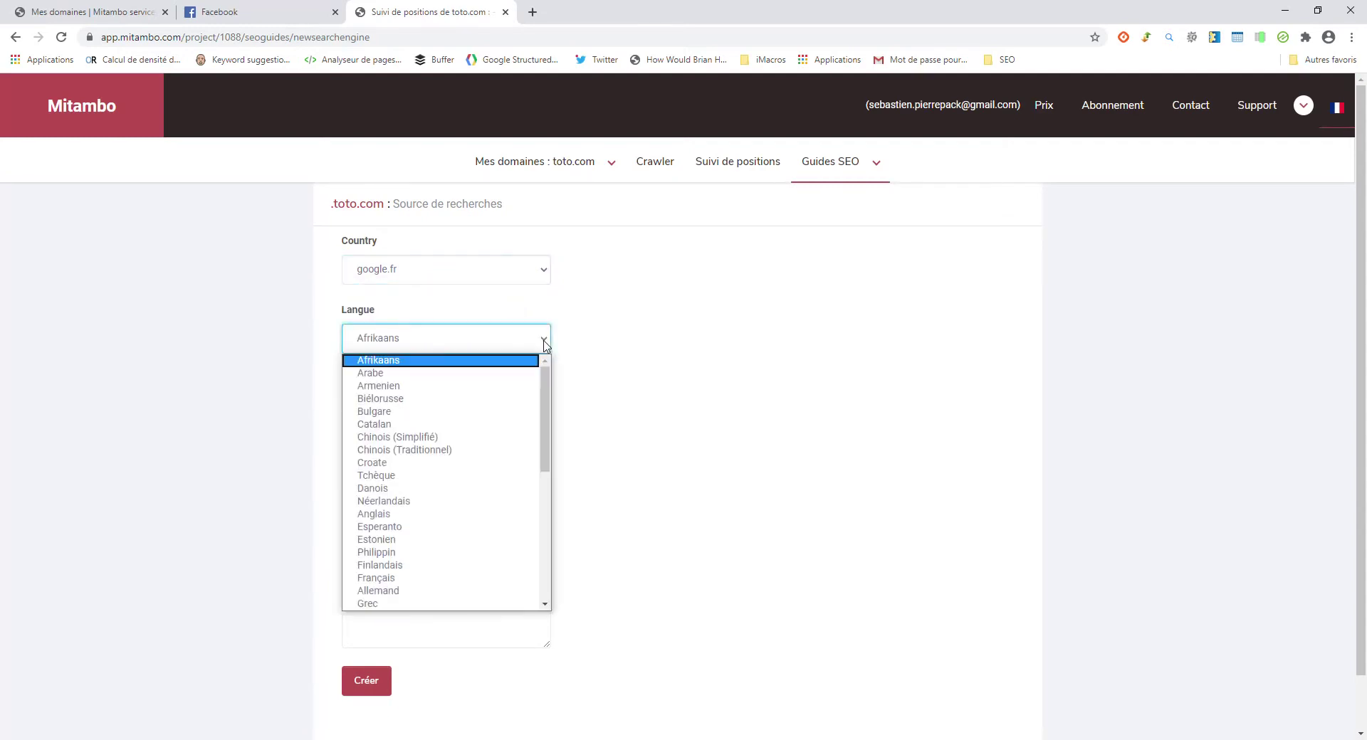
{"action": "left_click", "coordinate": [544, 343]}
{"action": "left_click", "coordinate": [422, 424]}
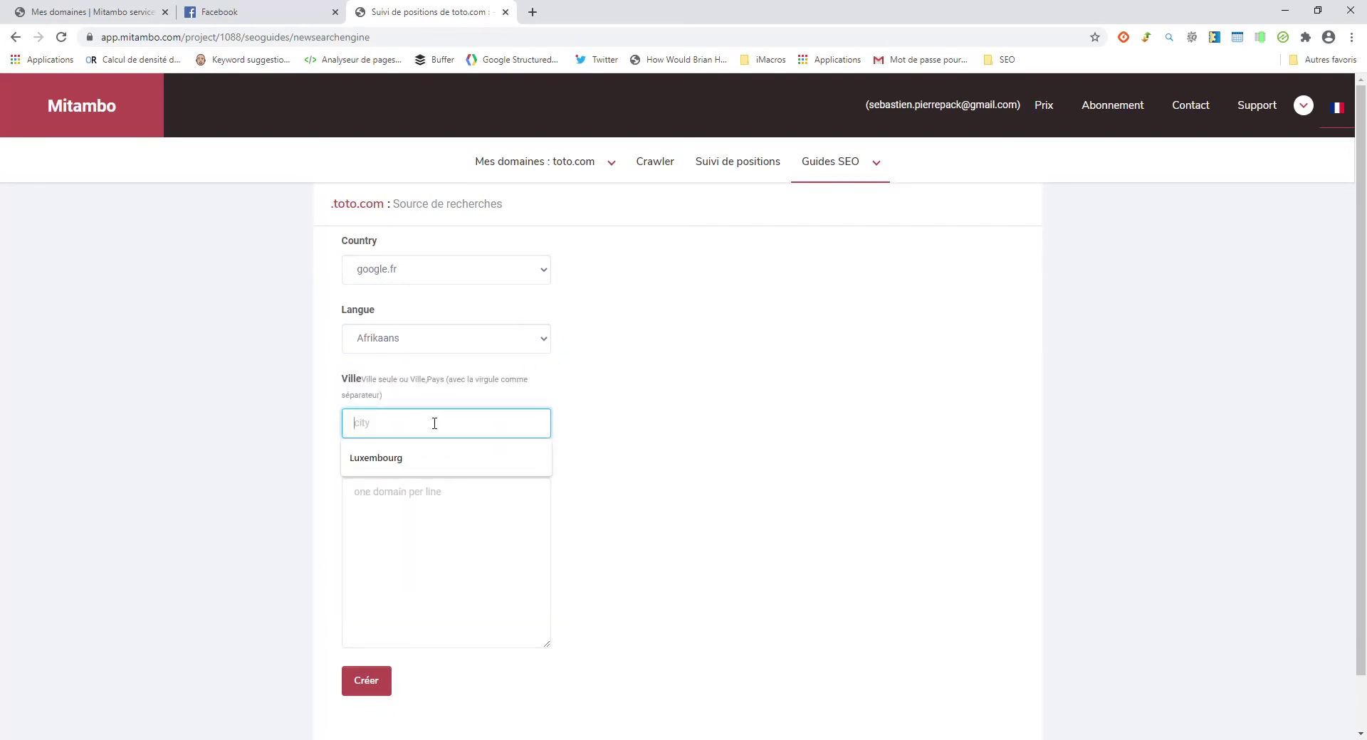
{"action": "left_click", "coordinate": [545, 343]}
{"action": "left_click_drag", "start_coordinate": [546, 374], "coordinate": [536, 444]}
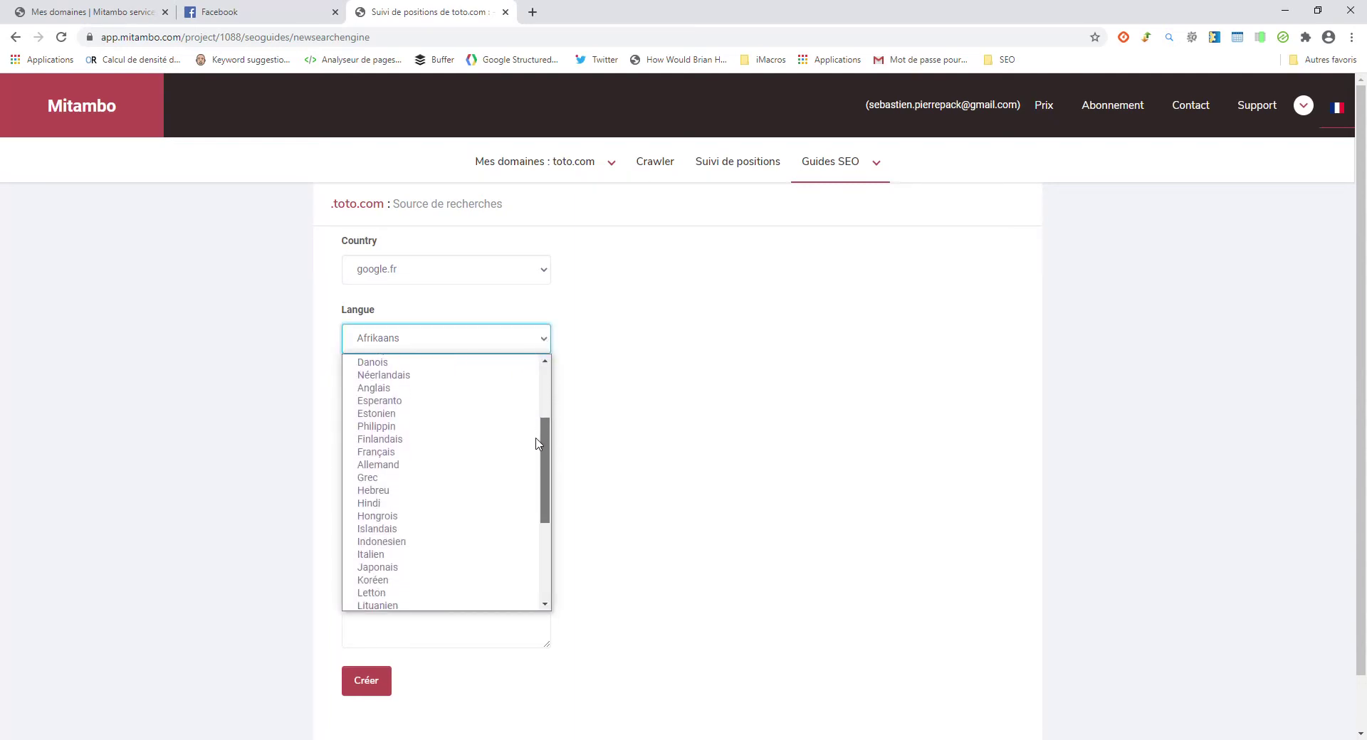
{"action": "left_click", "coordinate": [487, 454]}
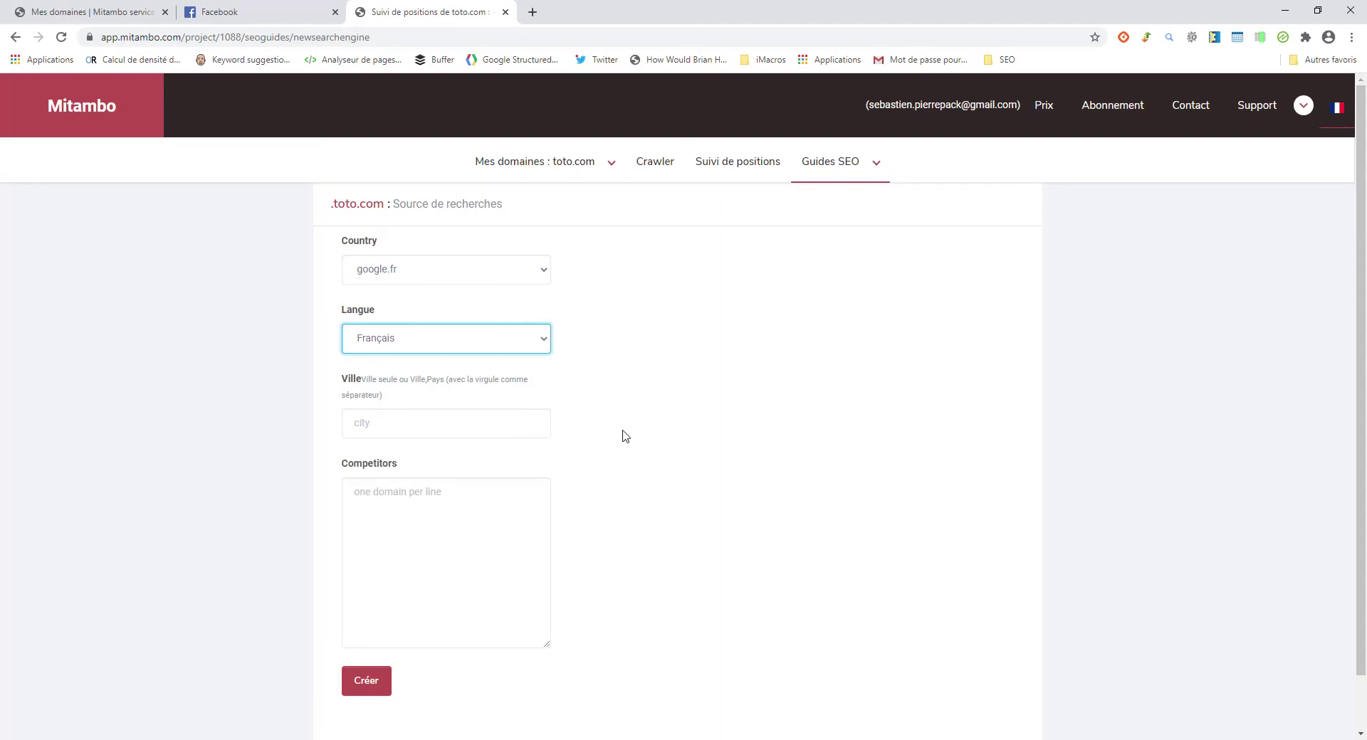
{"action": "left_click", "coordinate": [466, 426]}
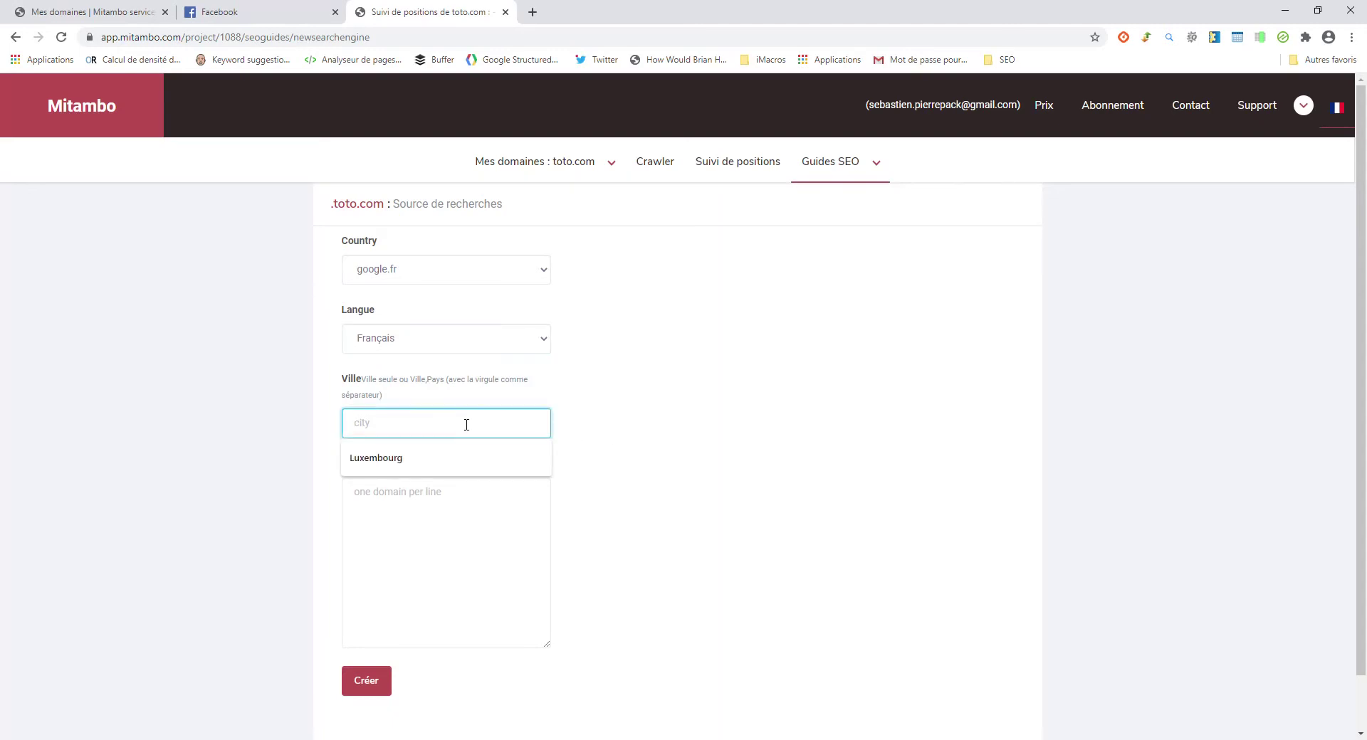
{"action": "type", "text": "Paris"}
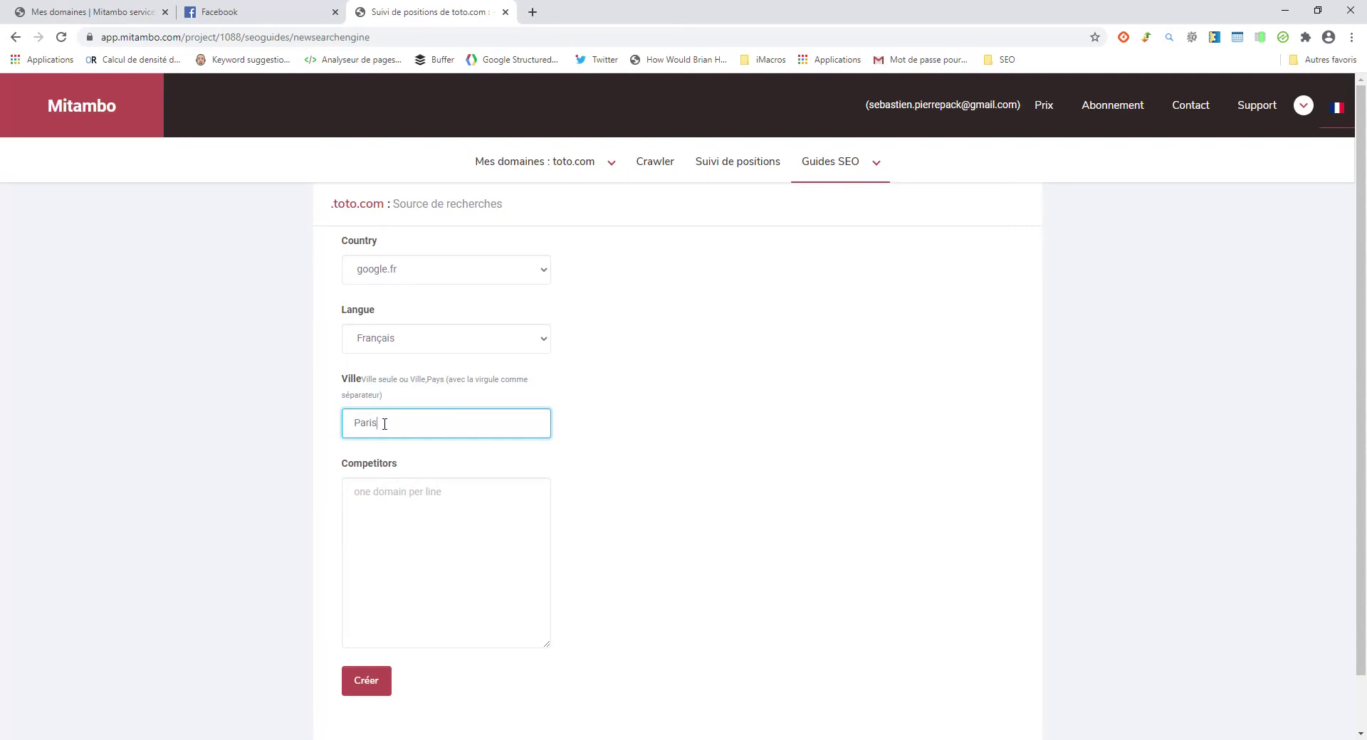
{"action": "left_click_drag", "start_coordinate": [384, 424], "coordinate": [340, 430]}
{"action": "type", "text": "France"}
{"action": "key", "text": "BackSpace"}
{"action": "key", "text": "BackSpace"}
{"action": "key", "text": "BackSpace"}
{"action": "key", "text": "BackSpace"}
{"action": "key", "text": "BackSpace"}
{"action": "key", "text": "BackSpace"}
- Create the search engine source with the city and competitors left blank
{"action": "left_click", "coordinate": [442, 502]}
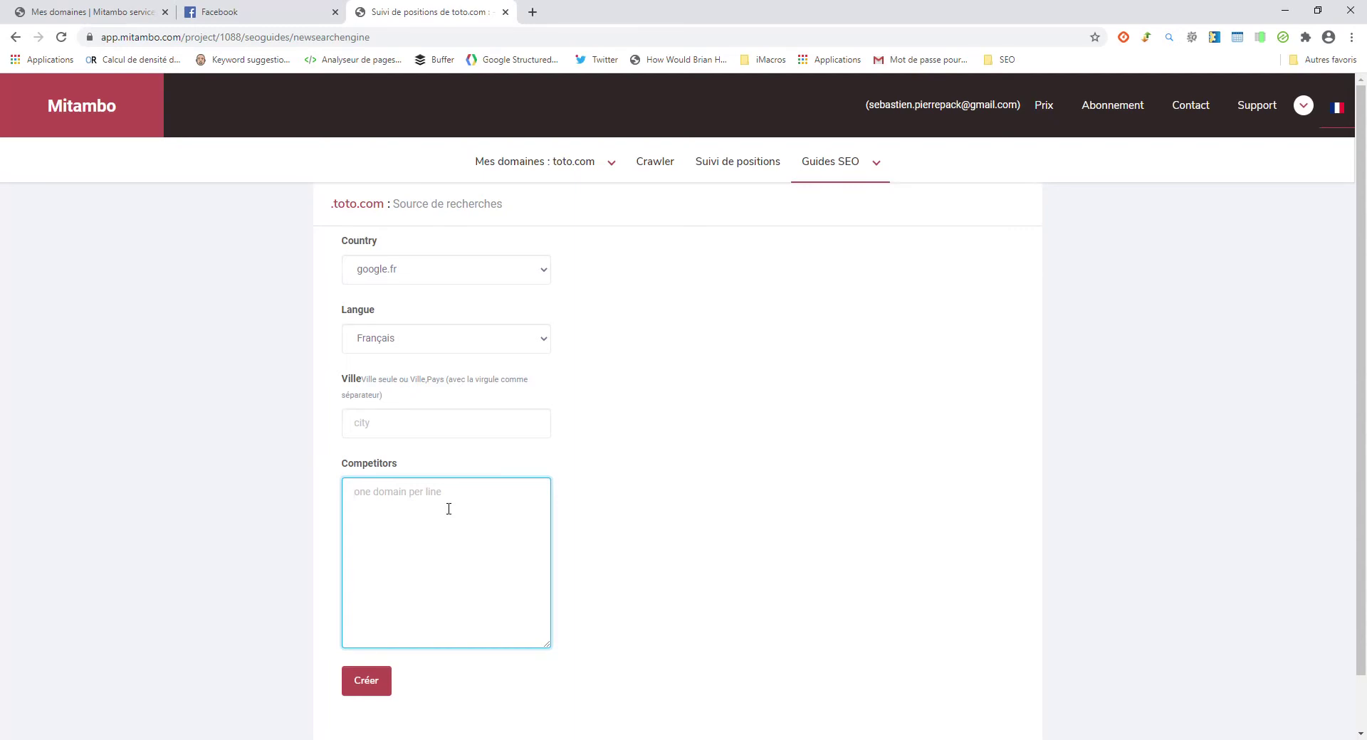
{"action": "scroll", "coordinate": [638, 539], "scroll_direction": "down", "scroll_amount": 1}
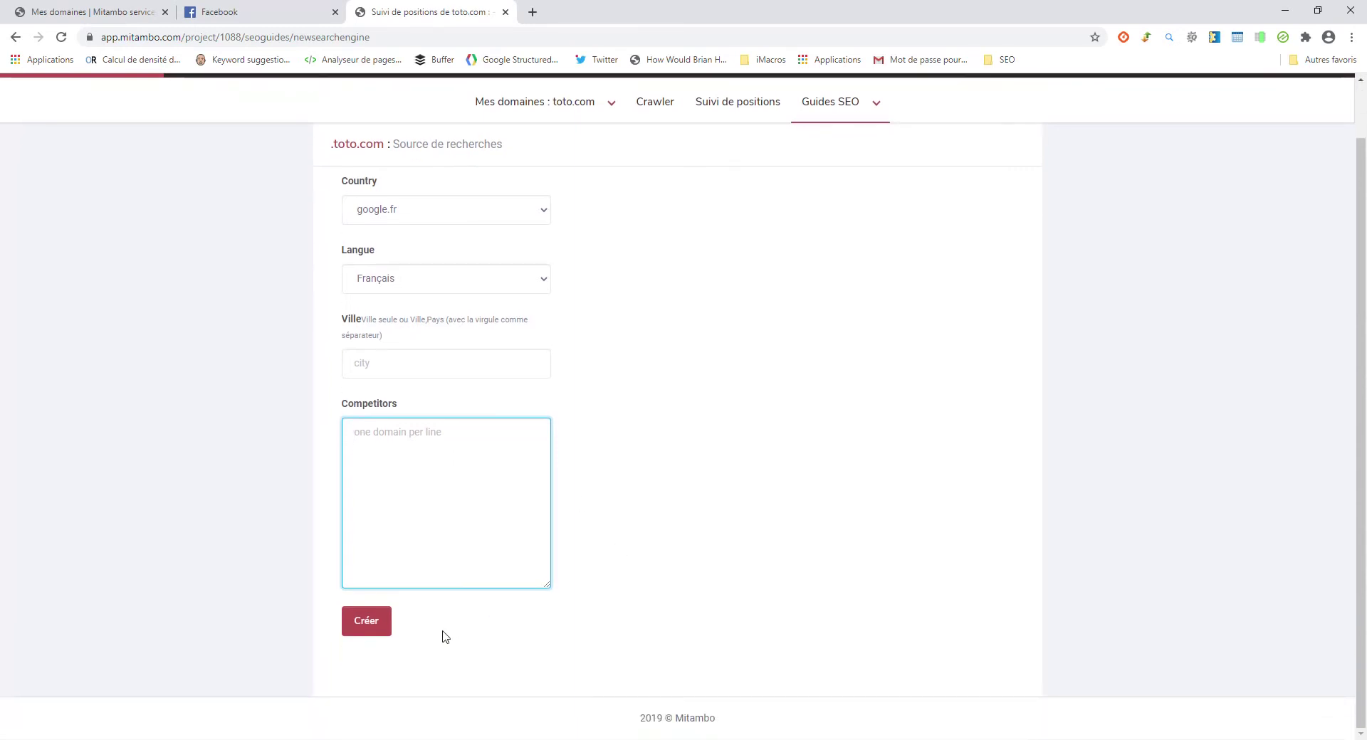
{"action": "left_click", "coordinate": [369, 630]}
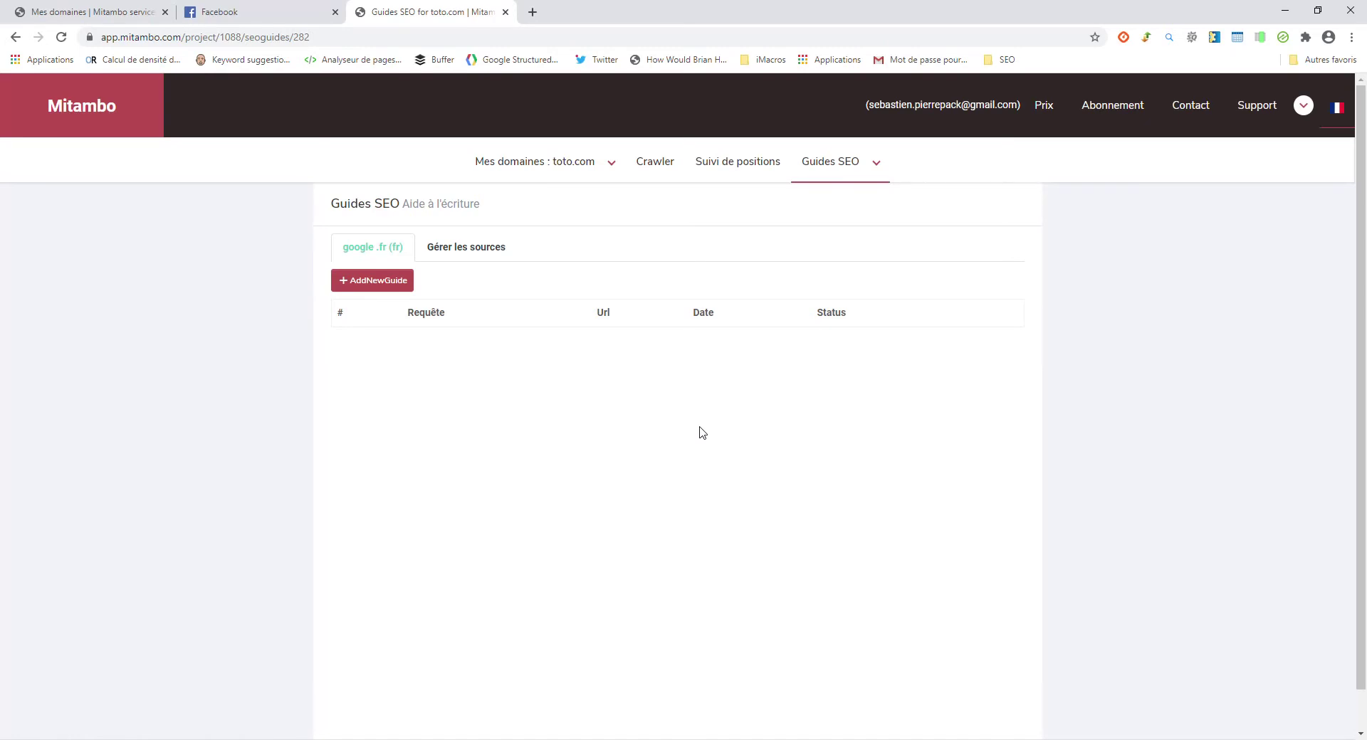
- Start a new SEO guide under the google.fr (fr) source
{"action": "left_click", "coordinate": [388, 285]}
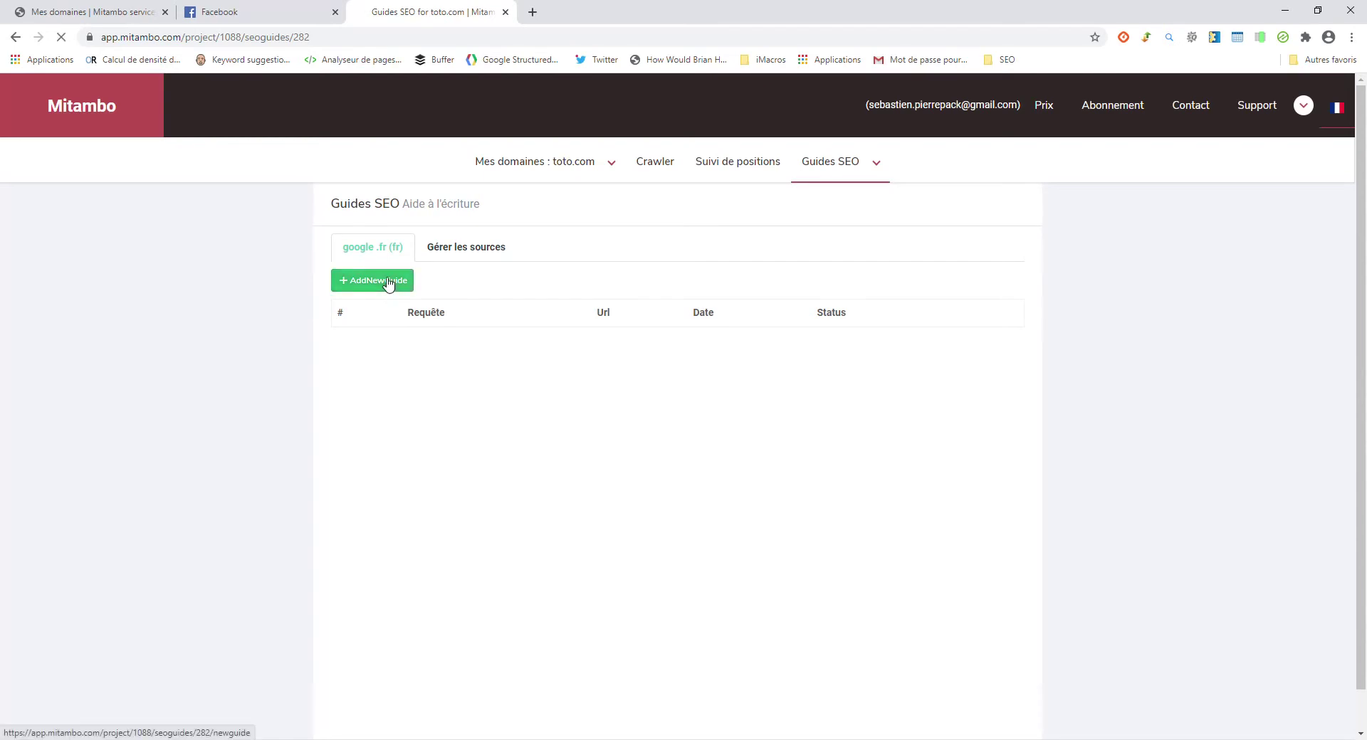
{"action": "left_click", "coordinate": [472, 271]}
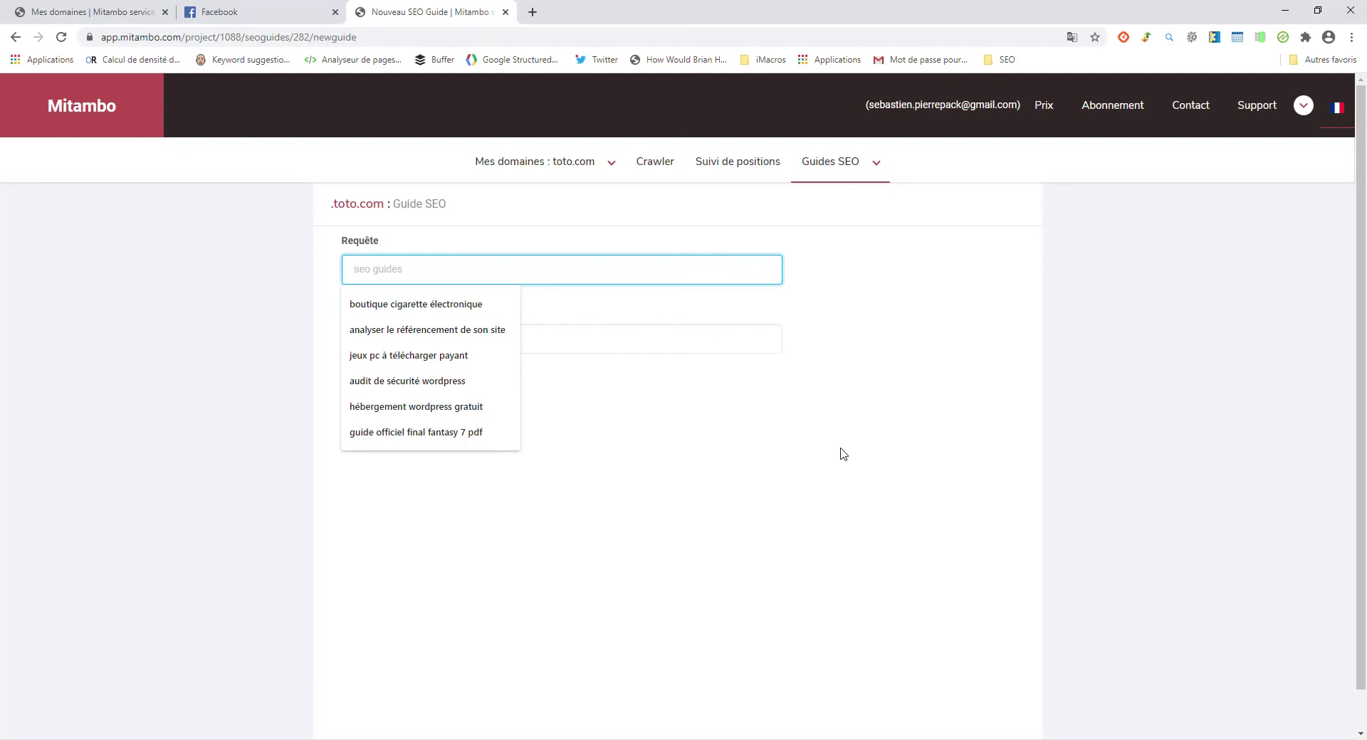
{"action": "left_click", "coordinate": [844, 467]}
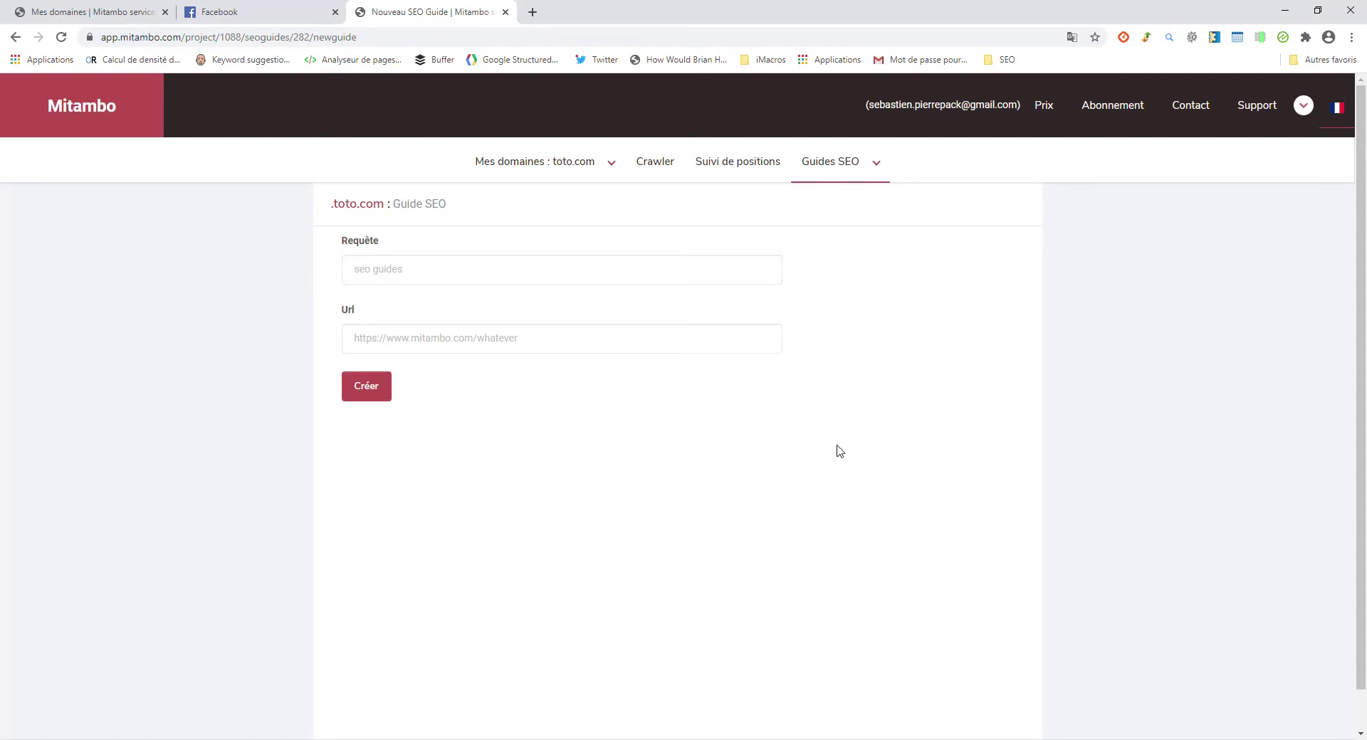
- Enter "comment bien cuisiner des tomates" as the new guide's query
{"action": "left_click", "coordinate": [440, 271]}
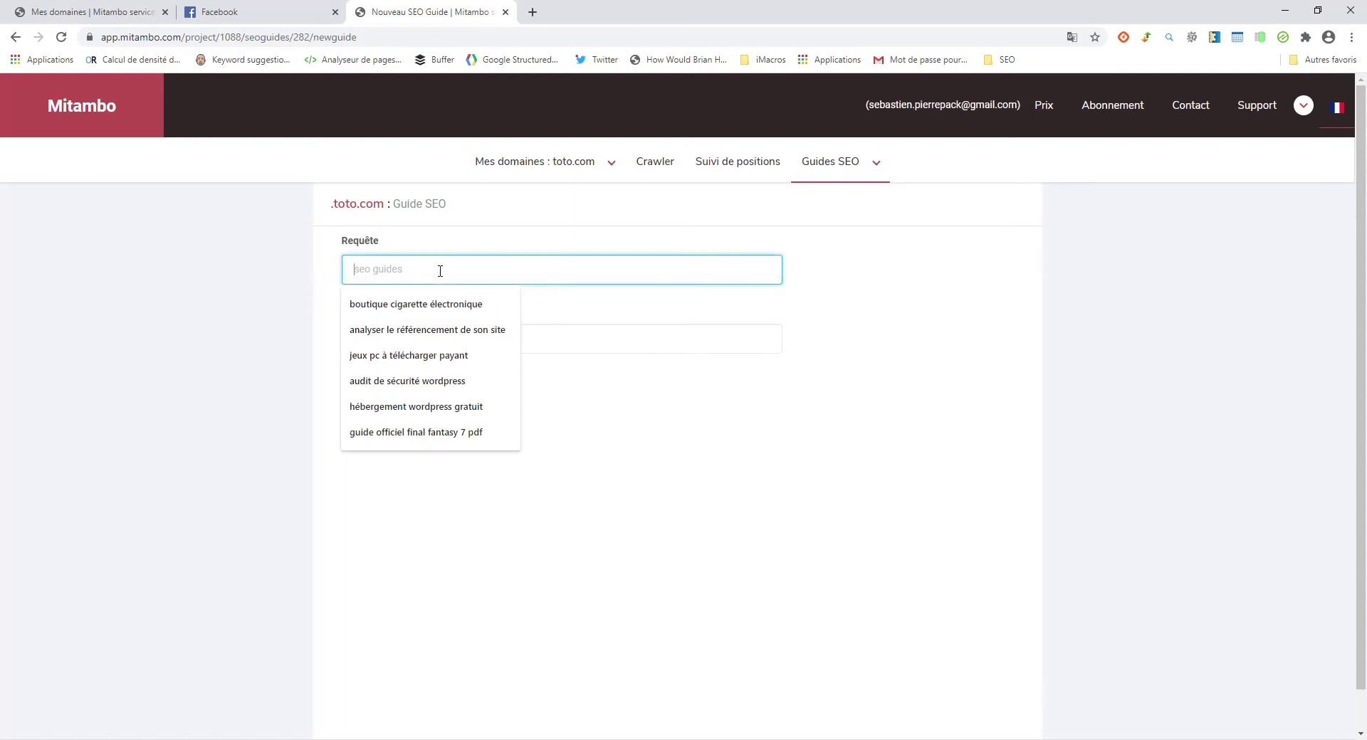
{"action": "type", "text": "comme"}
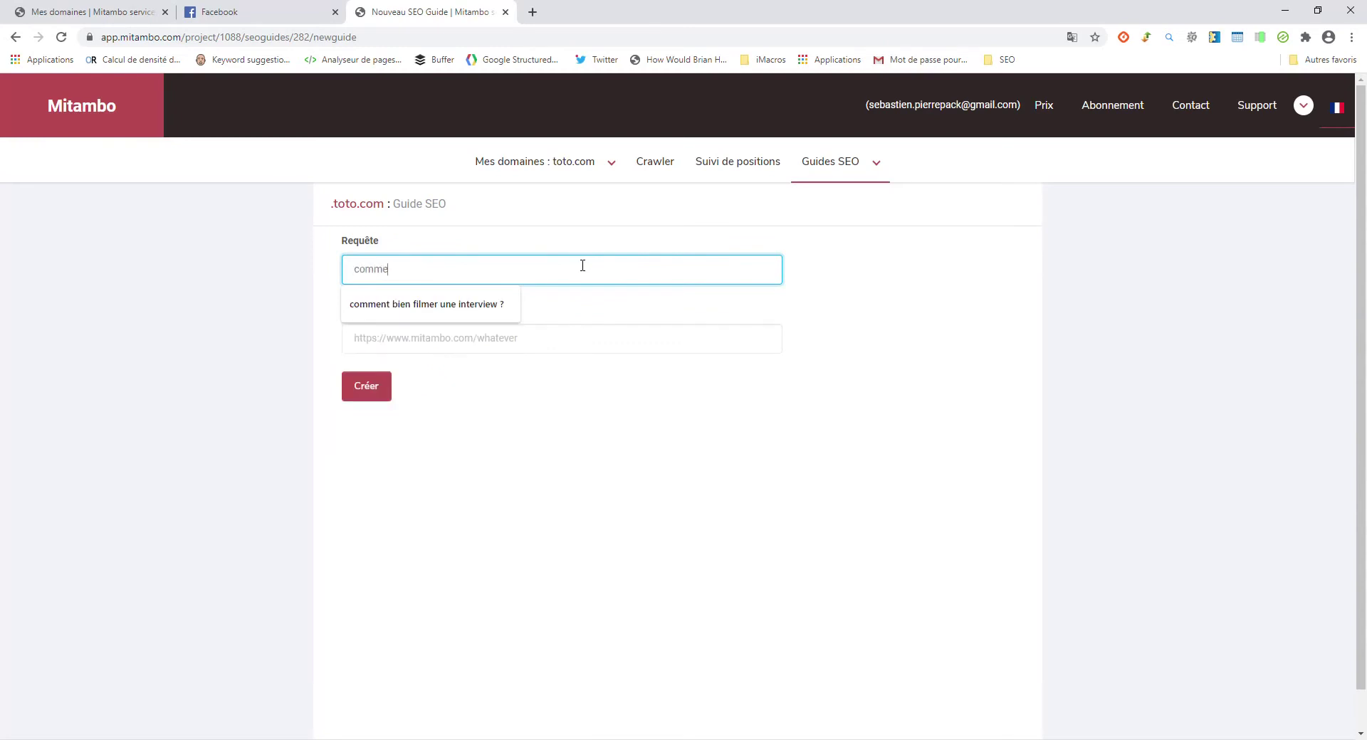
{"action": "type", "text": "nt bien cui"}
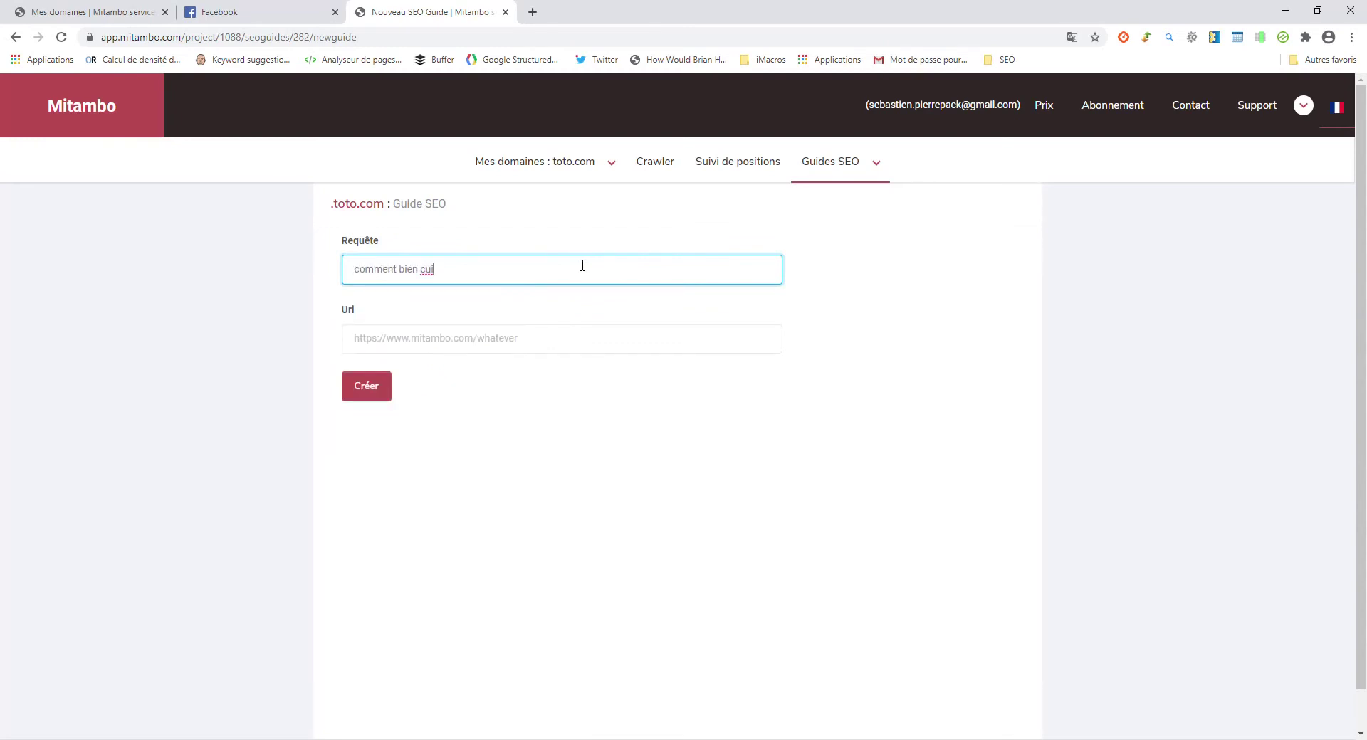
{"action": "type", "text": "siner des tomates"}
{"action": "left_click_drag", "start_coordinate": [521, 271], "coordinate": [348, 272]}
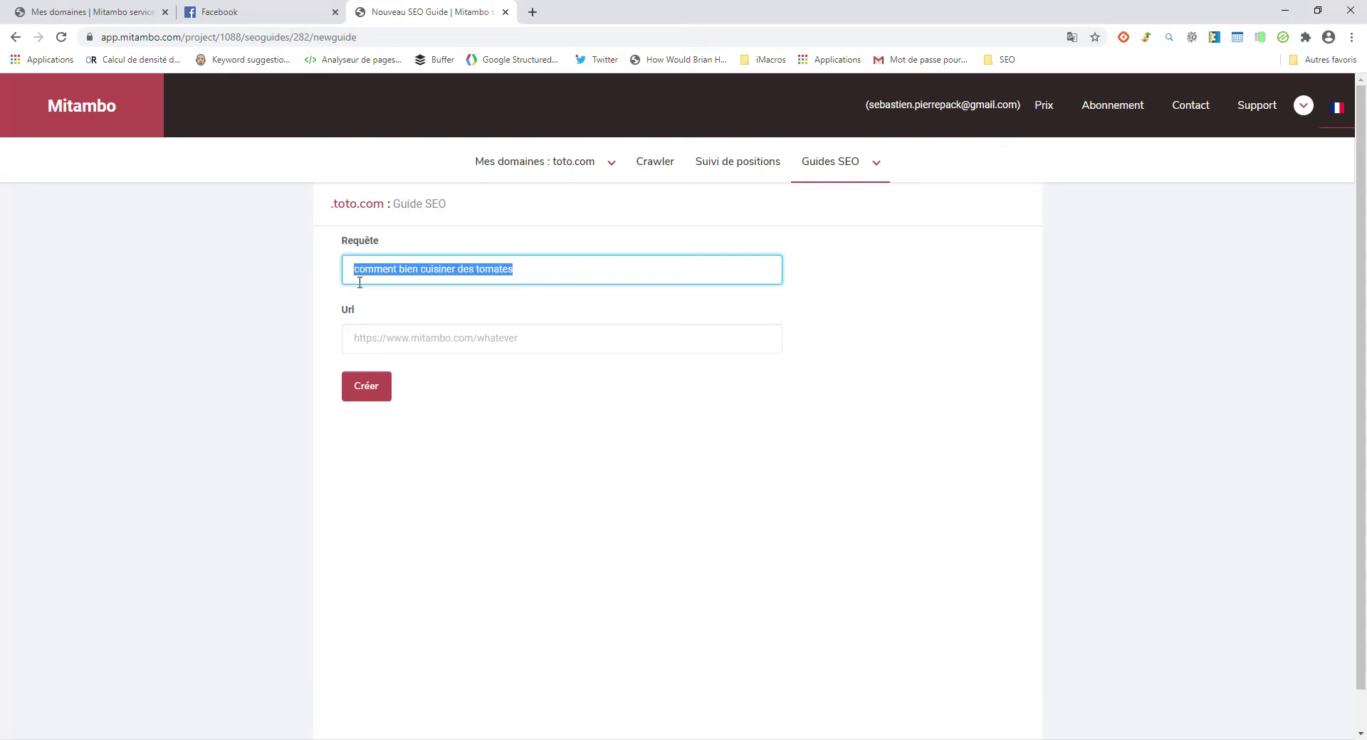
{"action": "left_click", "coordinate": [421, 340]}
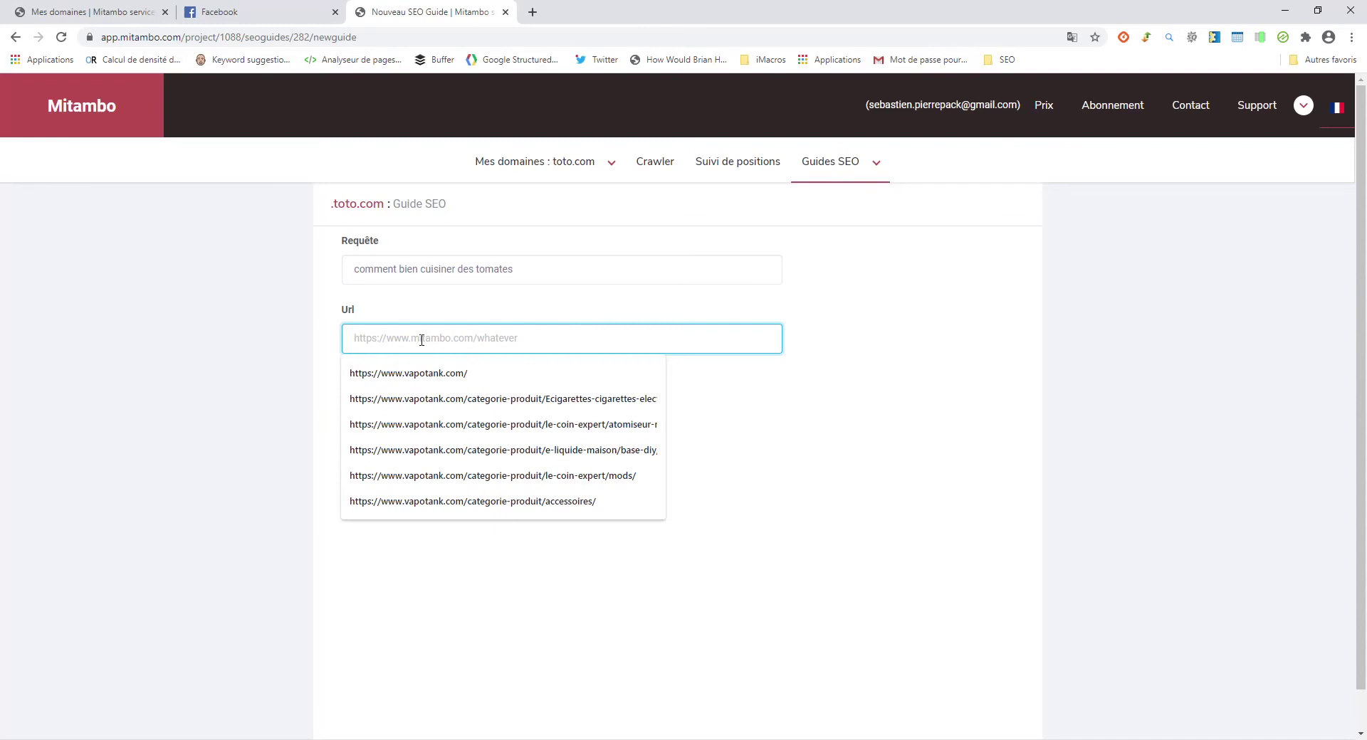
- Load the toto.com website in a new browser tab
{"action": "left_click", "coordinate": [533, 12]}
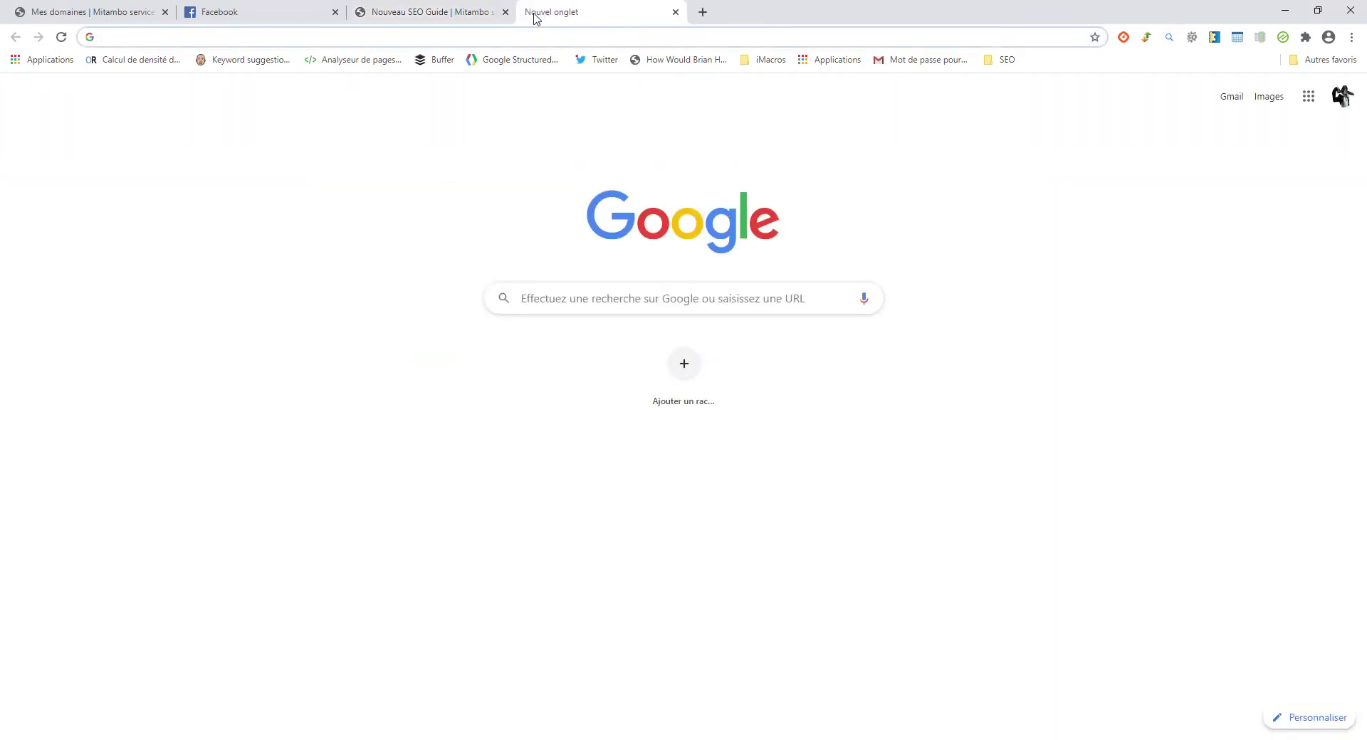
{"action": "type", "text": "toto.com"}
{"action": "key", "text": "Return"}
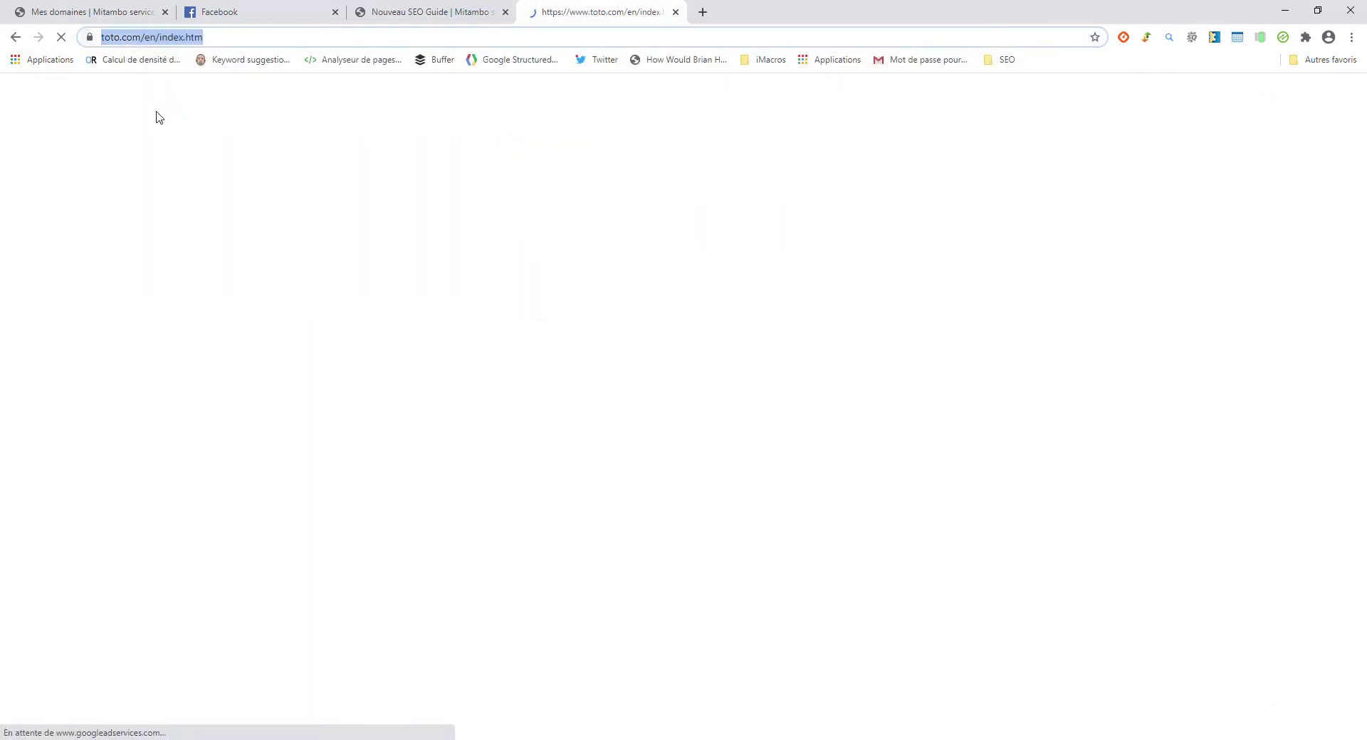
- Look up cooking pasta on Google and choose the suggested search "comment bien cuire les pâtes"
{"action": "type", "text": "c"}
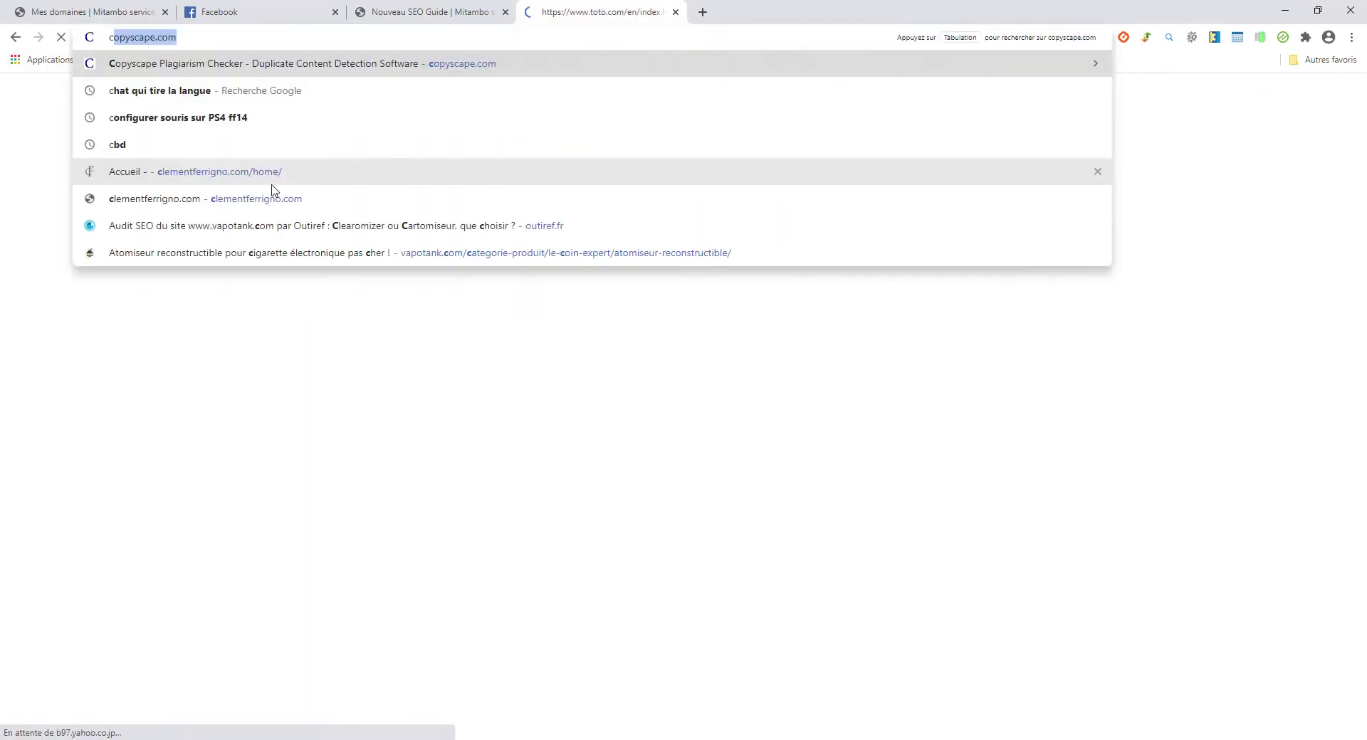
{"action": "type", "text": "omment bi"}
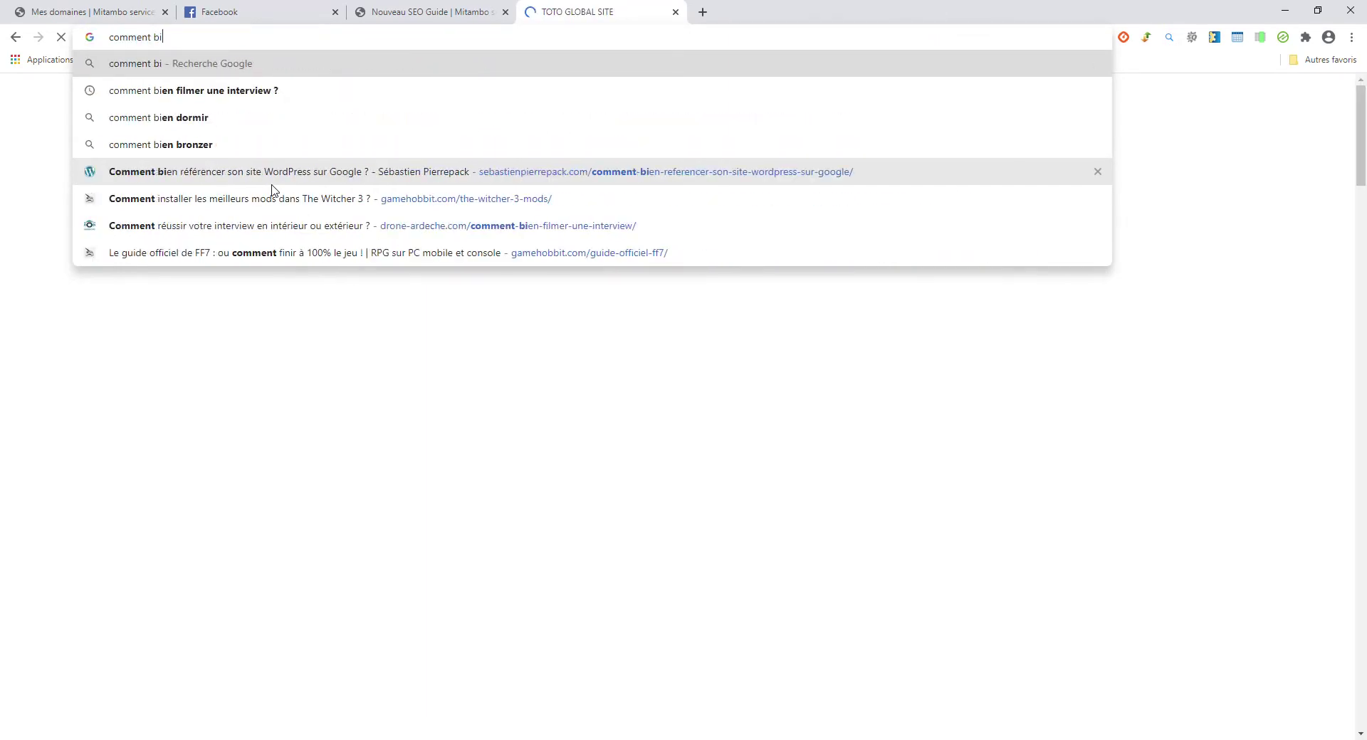
{"action": "type", "text": "en cuisine"}
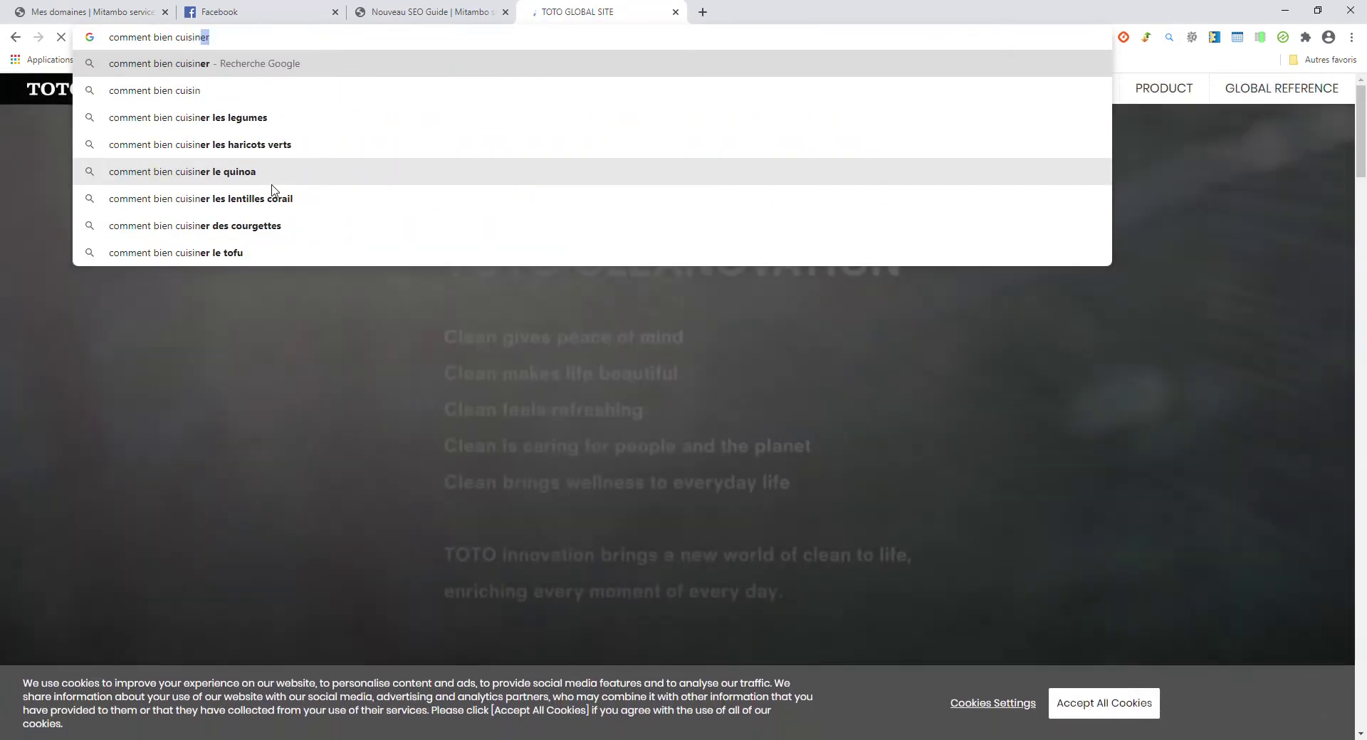
{"action": "type", "text": "r les"}
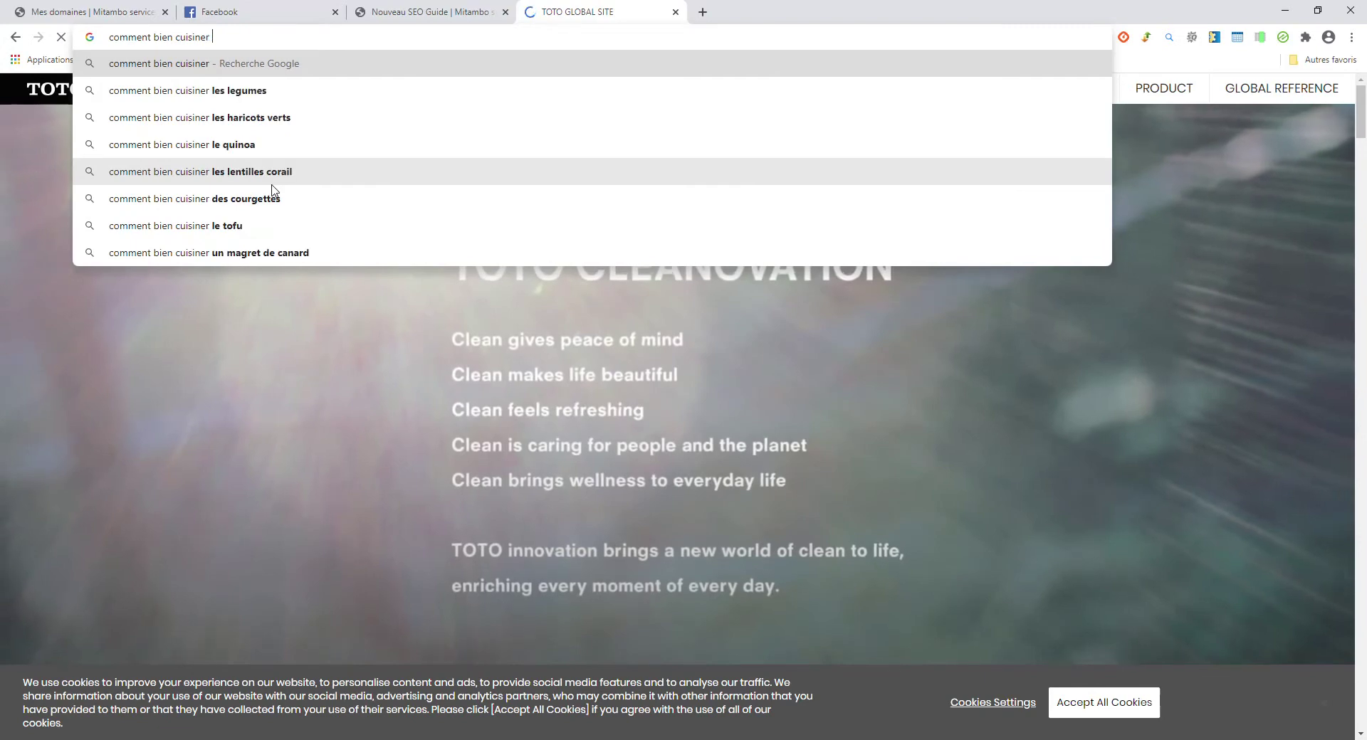
{"action": "type", "text": " pâ"}
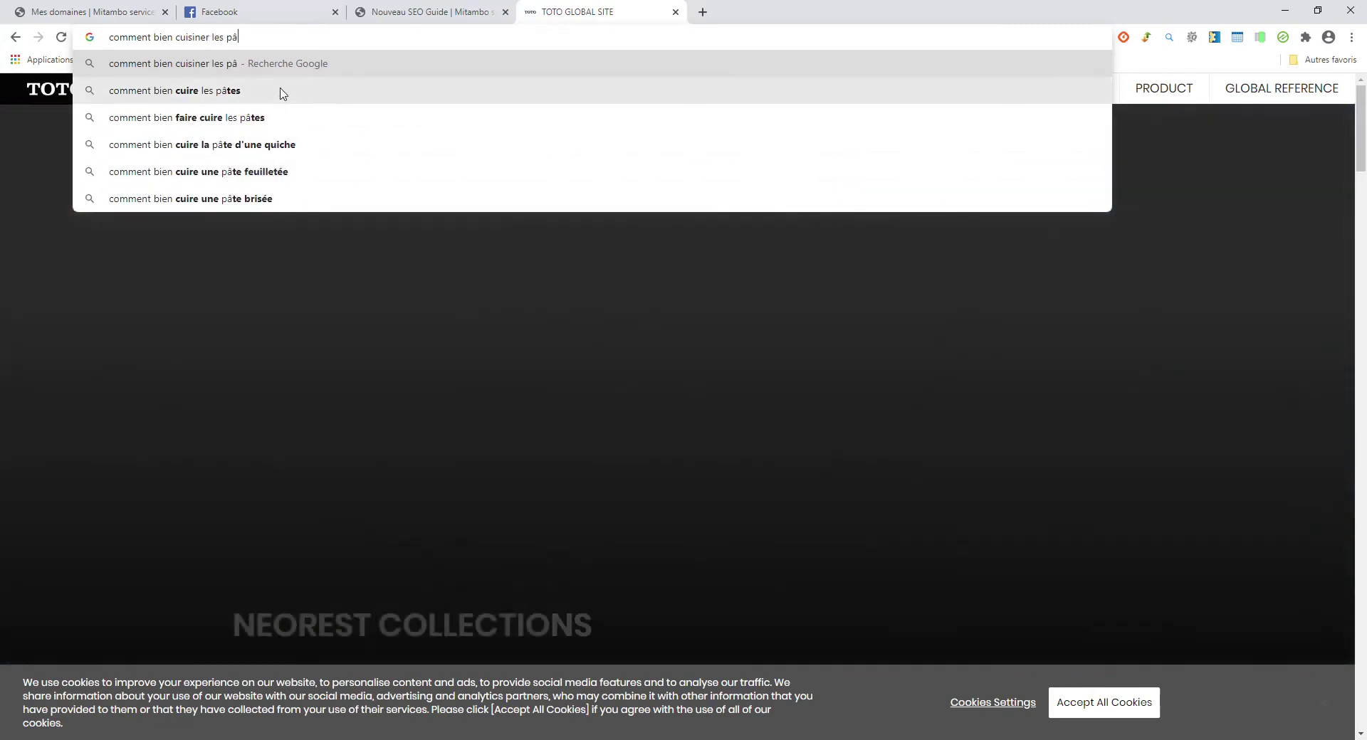
{"action": "left_click", "coordinate": [281, 91]}
- Copy "comment bien cuire les pâtes" from the Google search and replace the guide's query with it
{"action": "left_click_drag", "start_coordinate": [279, 104], "coordinate": [110, 101]}
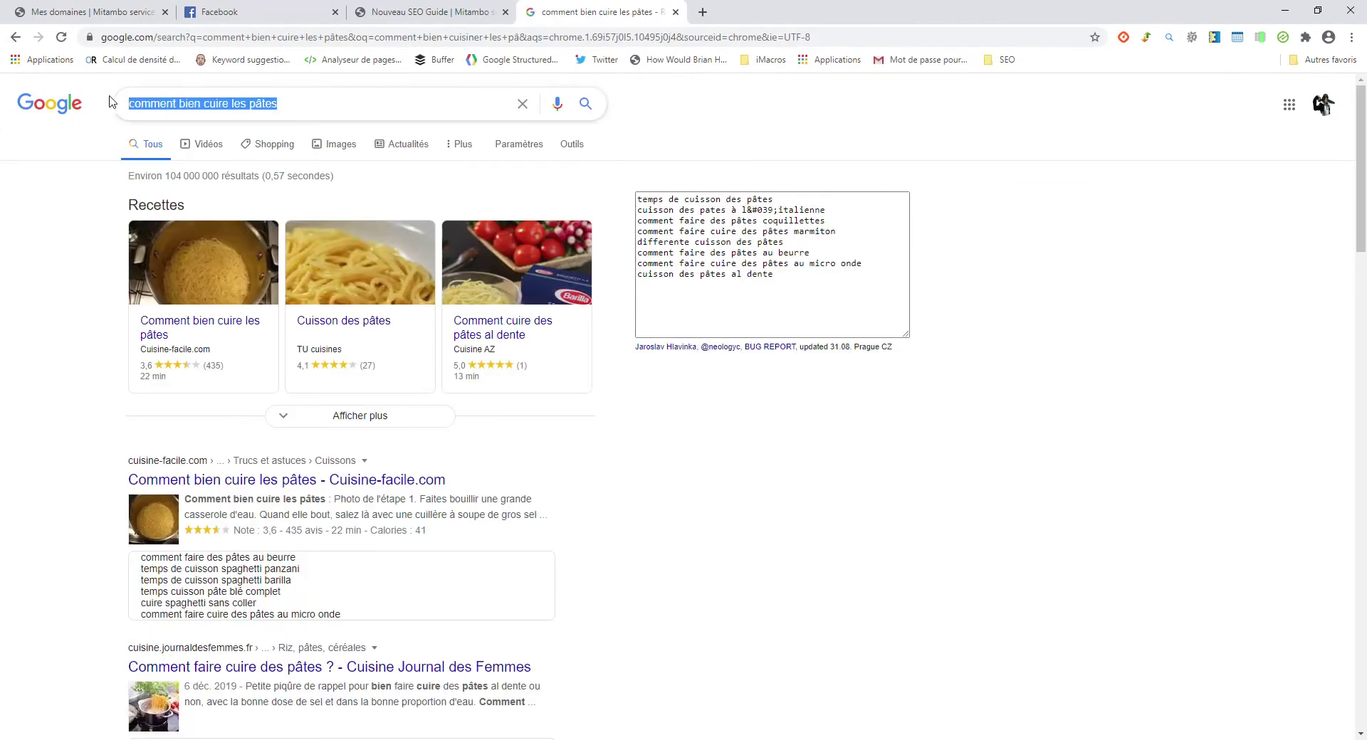
{"action": "key", "text": "ctrl+c"}
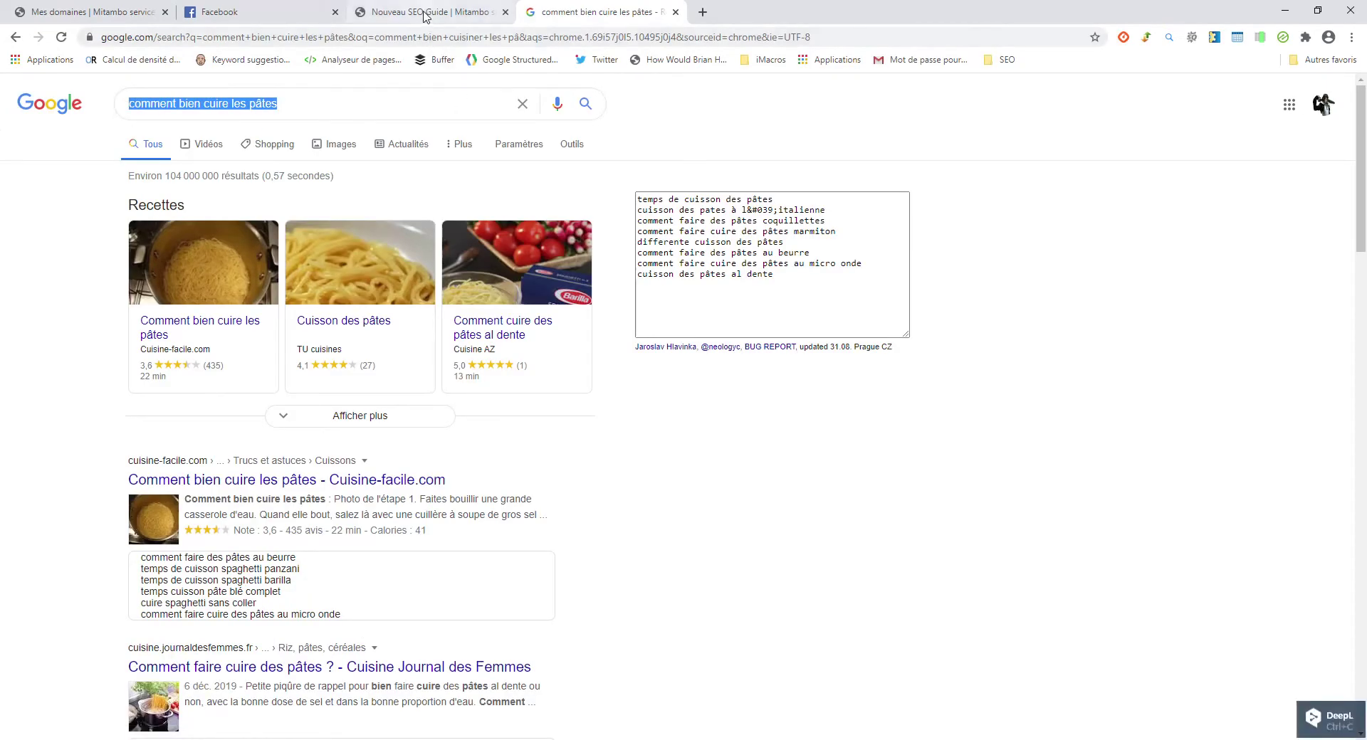
{"action": "left_click", "coordinate": [431, 11]}
{"action": "left_click_drag", "start_coordinate": [526, 278], "coordinate": [332, 261]}
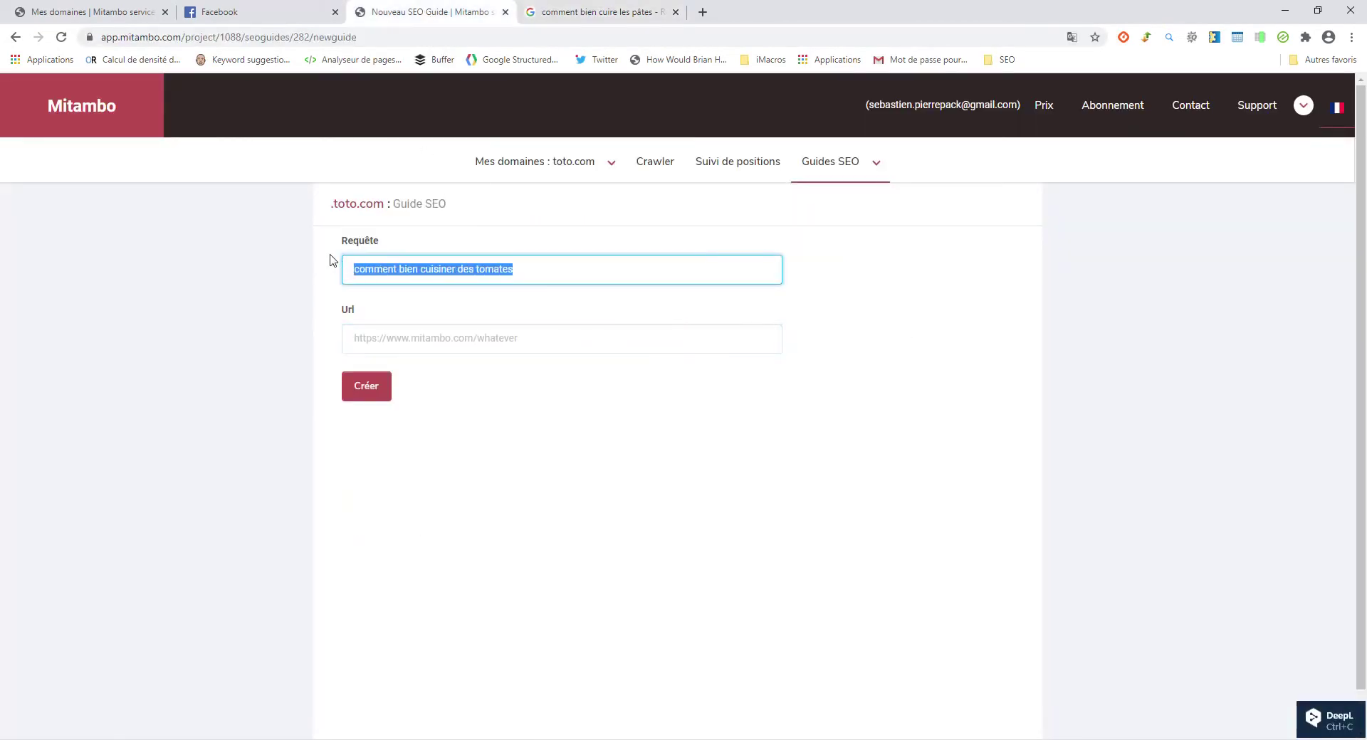
{"action": "key", "text": "ctrl+v"}
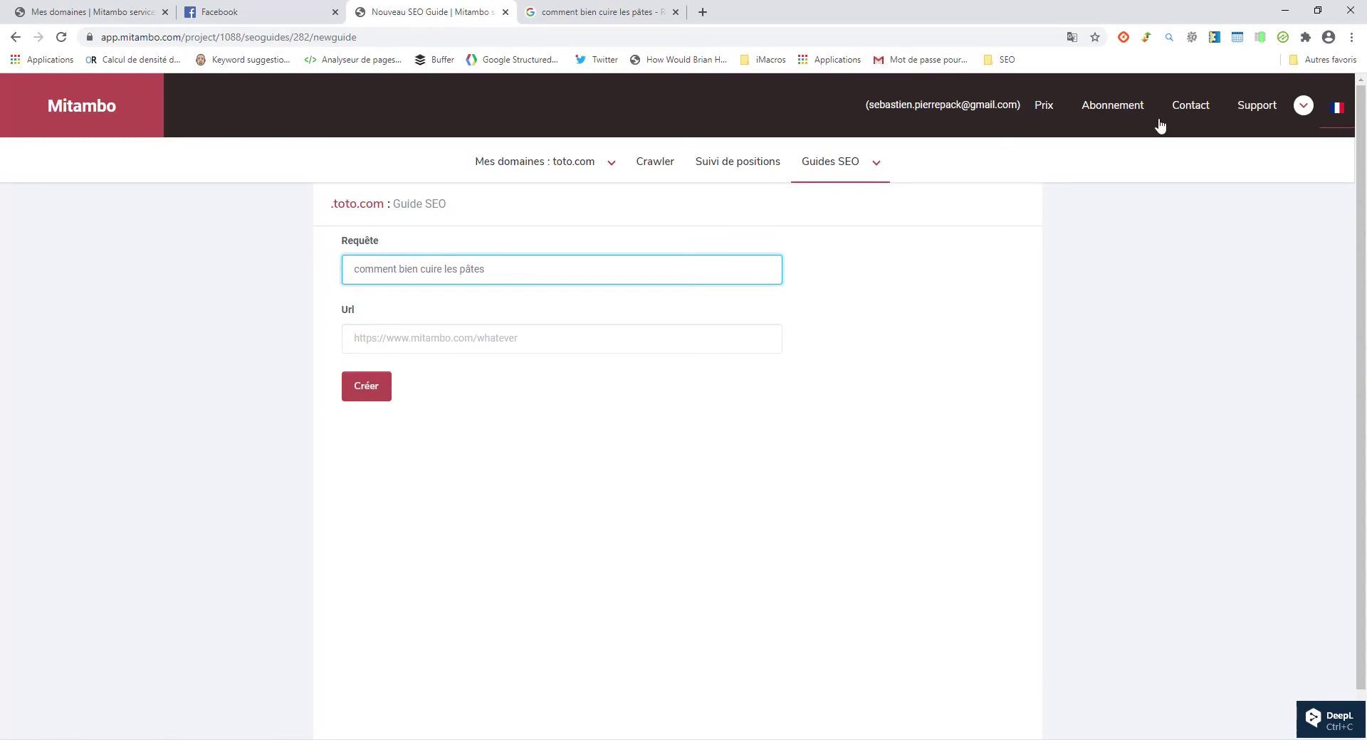
- Check the search rankings for "comment bien cuire les pâtes" with the SEO SERP rank checker extension
{"action": "left_click", "coordinate": [1147, 38]}
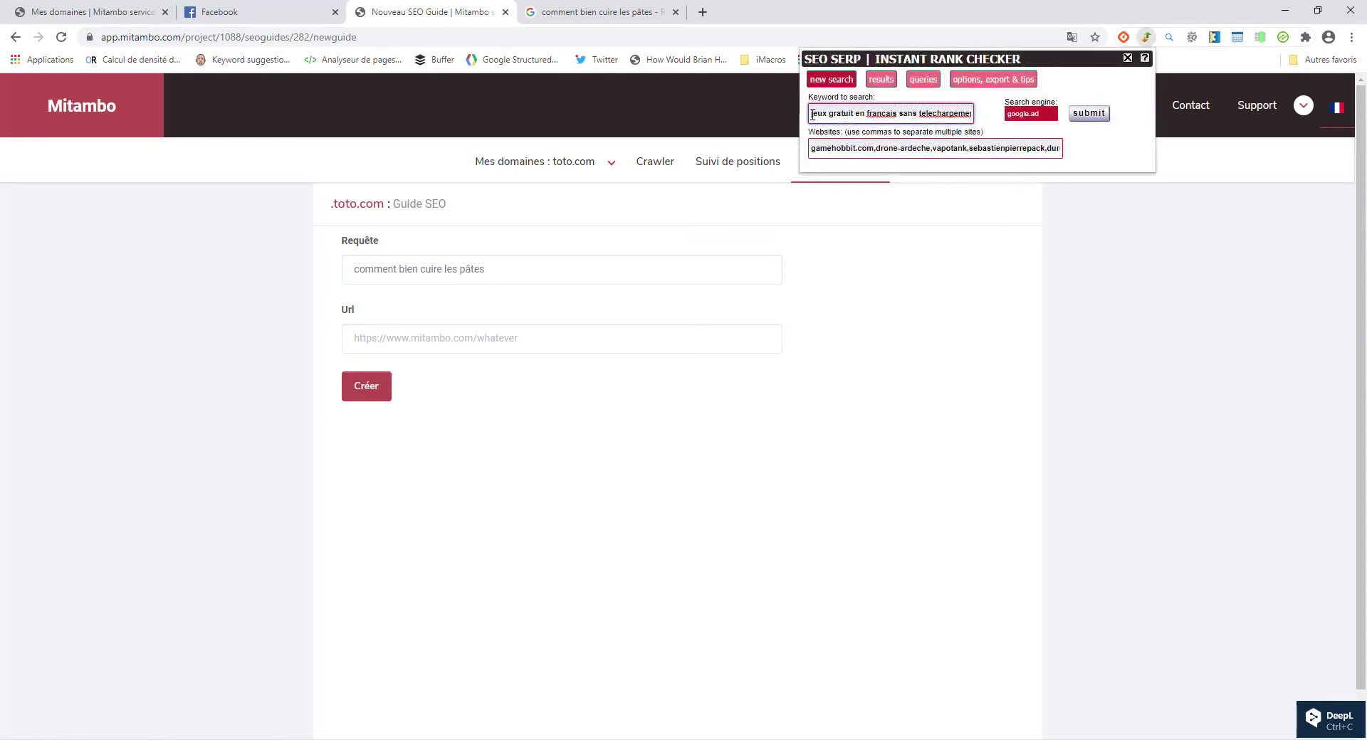
{"action": "left_click_drag", "start_coordinate": [812, 113], "coordinate": [973, 114]}
{"action": "key", "text": "ctrl+v"}
{"action": "left_click", "coordinate": [1089, 114]}
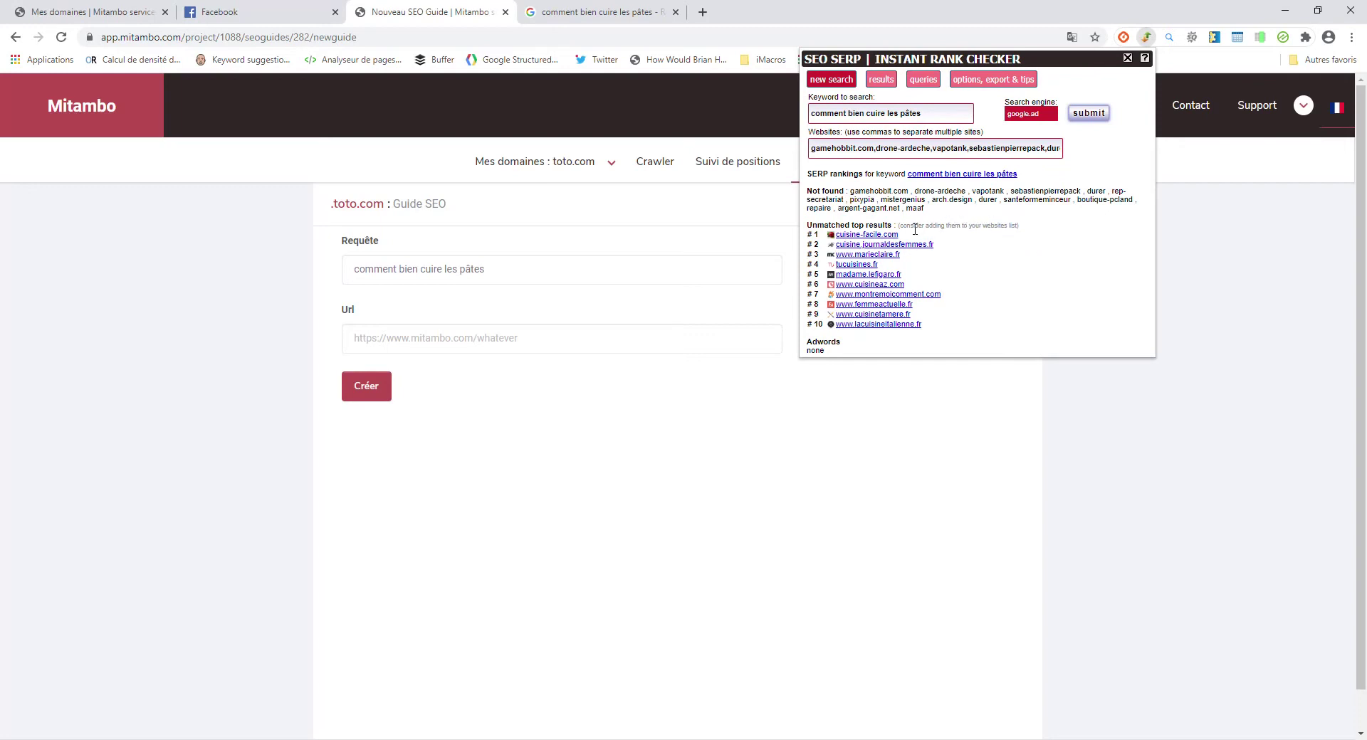
- Copy the link of the first-ranked cuisine-facile.com result into the guide's URL and create the guide
{"action": "right_click", "coordinate": [882, 236]}
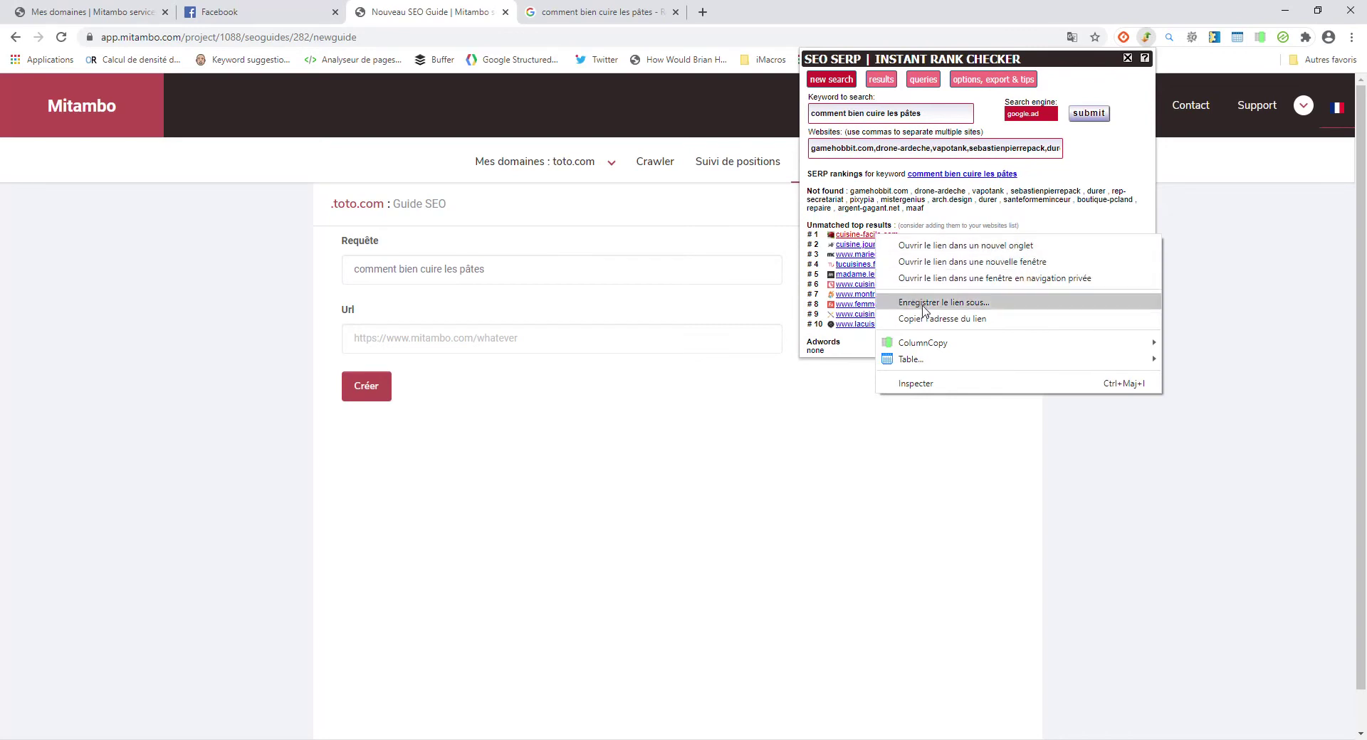
{"action": "left_click", "coordinate": [885, 322]}
{"action": "left_click", "coordinate": [497, 341]}
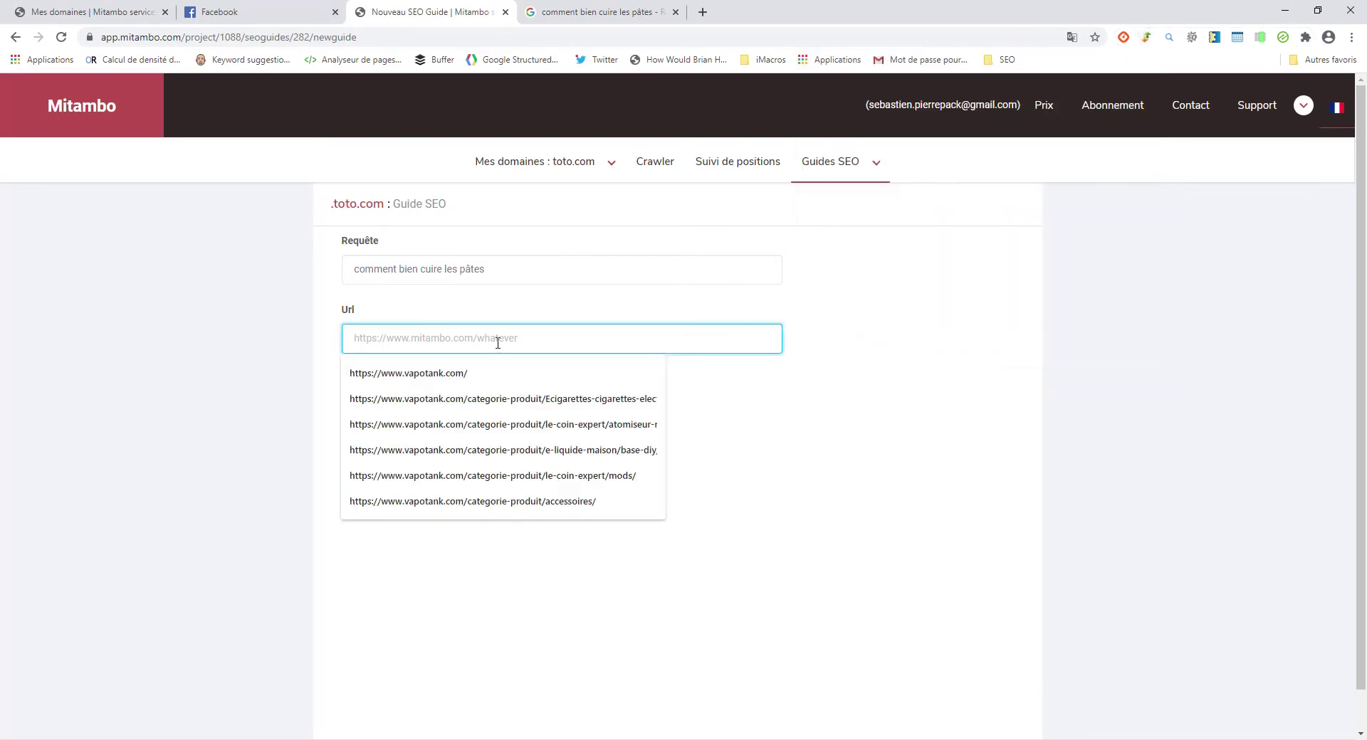
{"action": "key", "text": "ctrl+v"}
{"action": "left_click", "coordinate": [320, 396]}
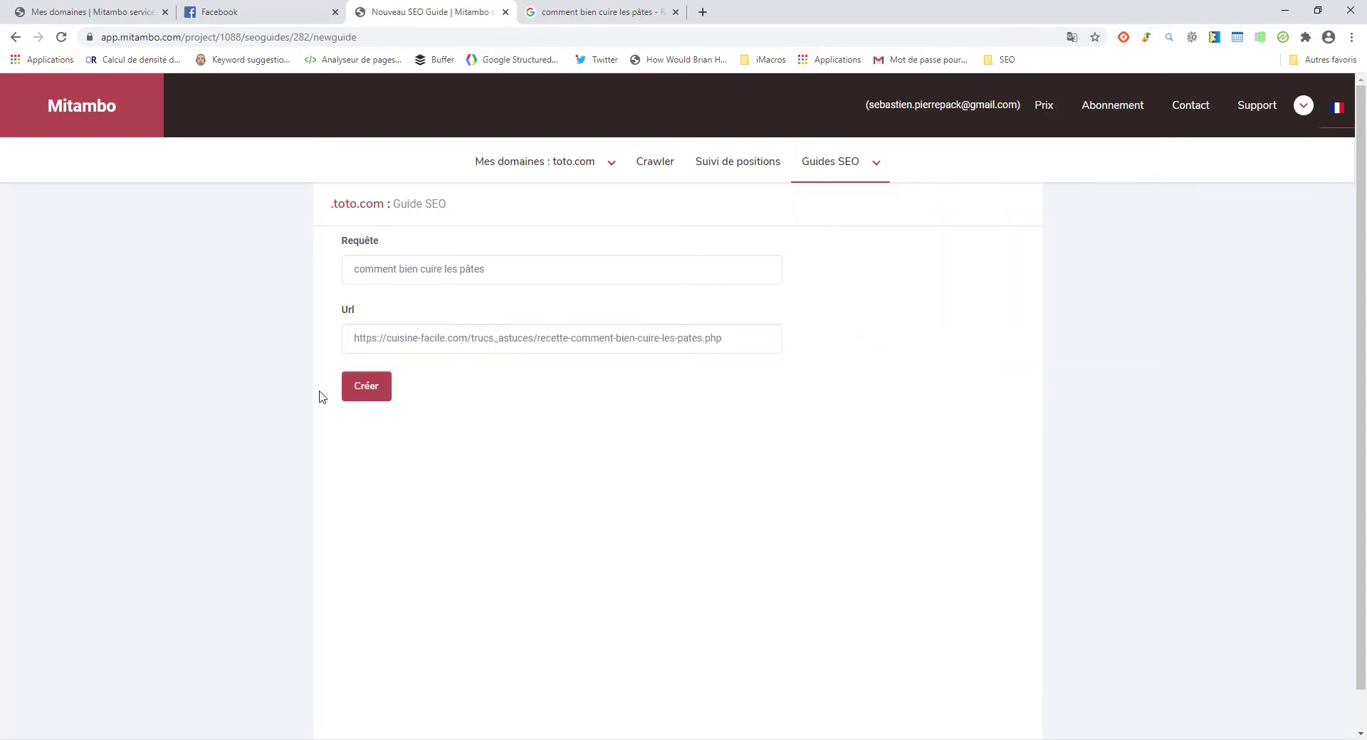
{"action": "left_click", "coordinate": [369, 388]}
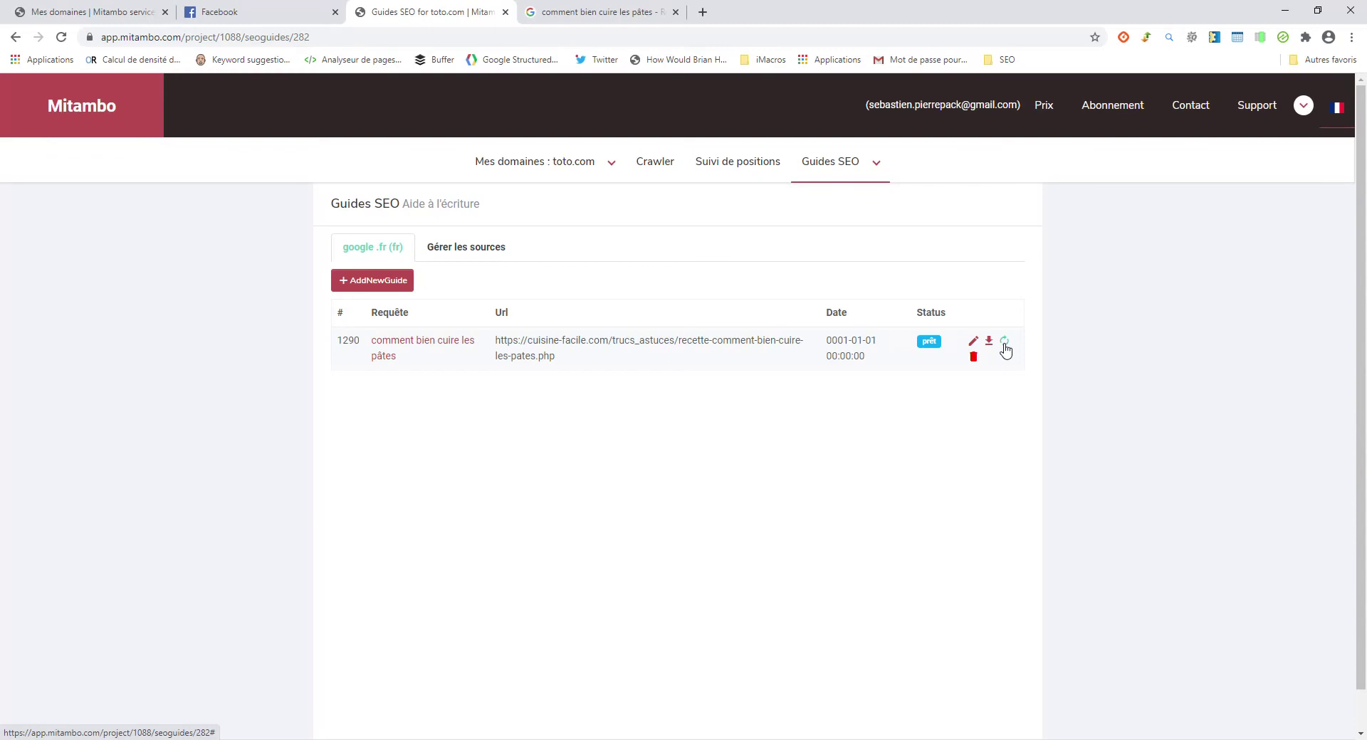
- Launch the processing of the "comment bien cuire les pâtes" guide
{"action": "left_click", "coordinate": [1004, 343]}
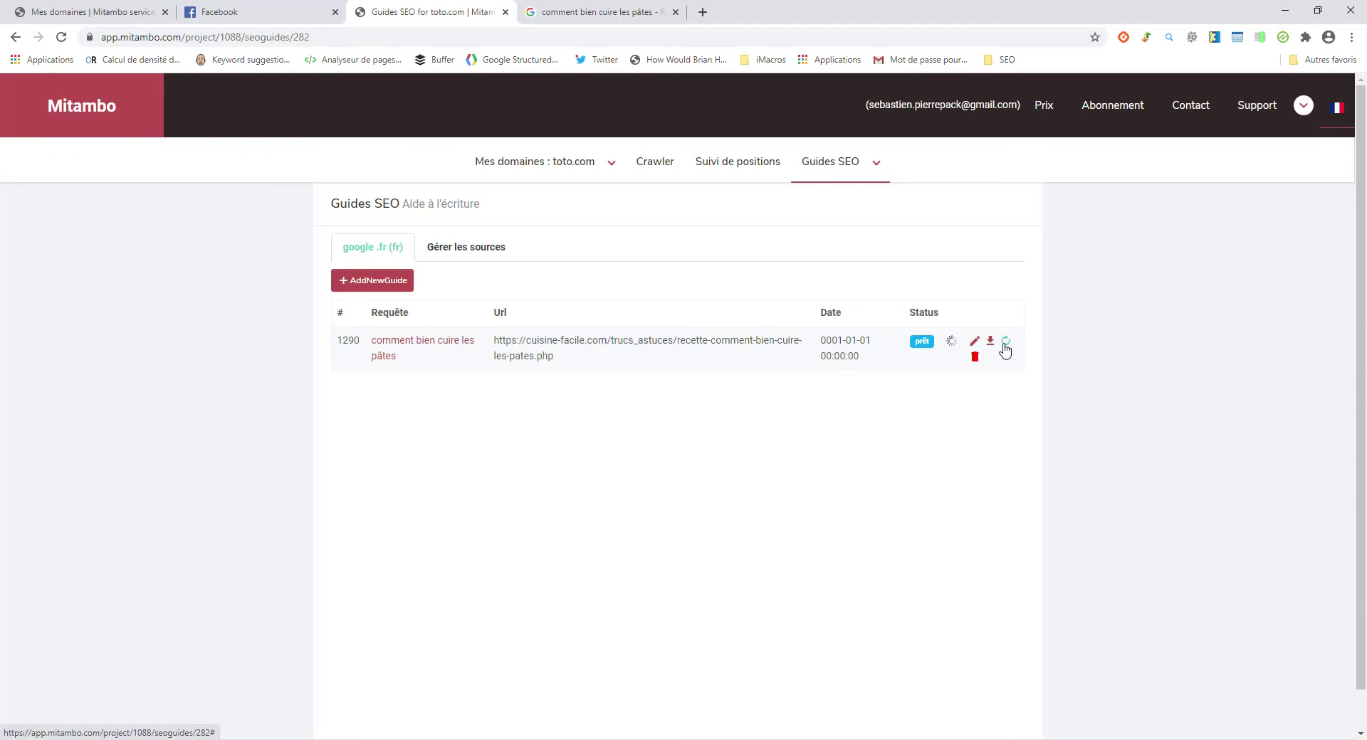
{"action": "key", "text": "alt+Tab"}
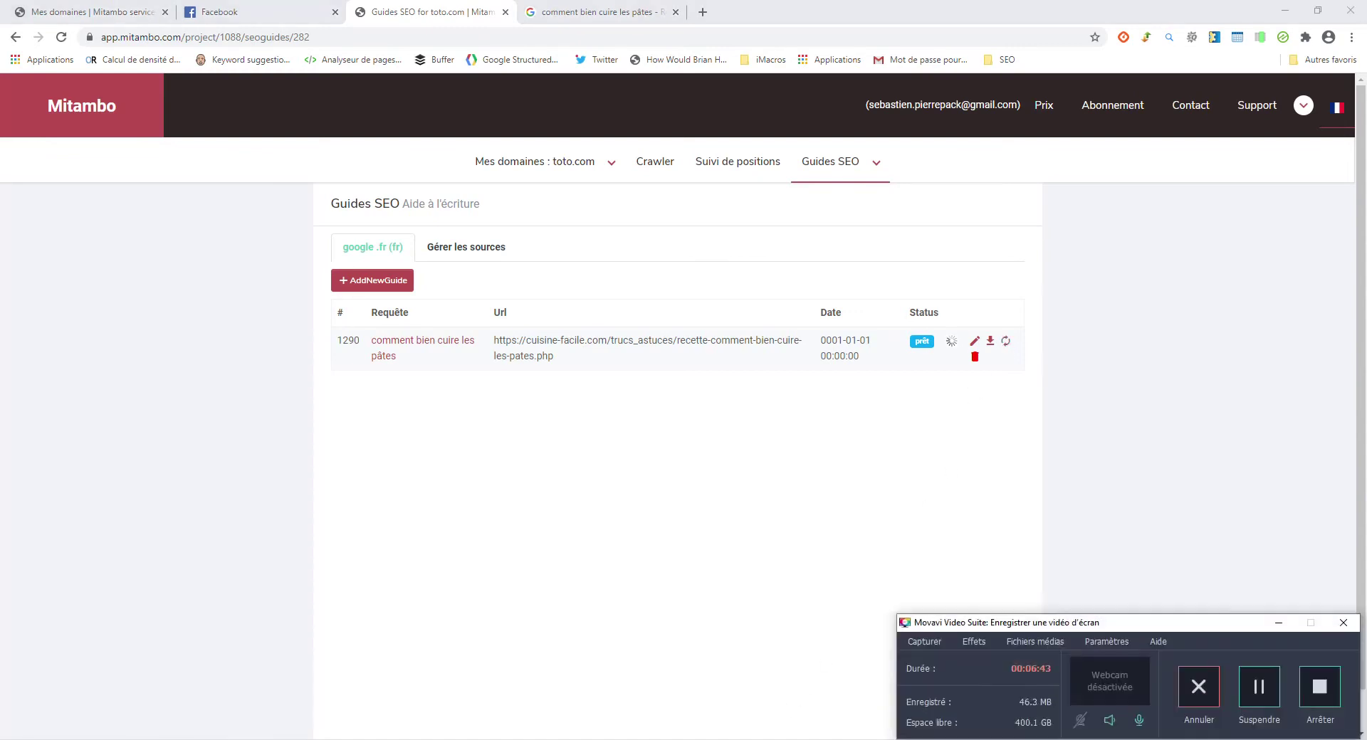
{"action": "left_click", "coordinate": [1263, 698]}
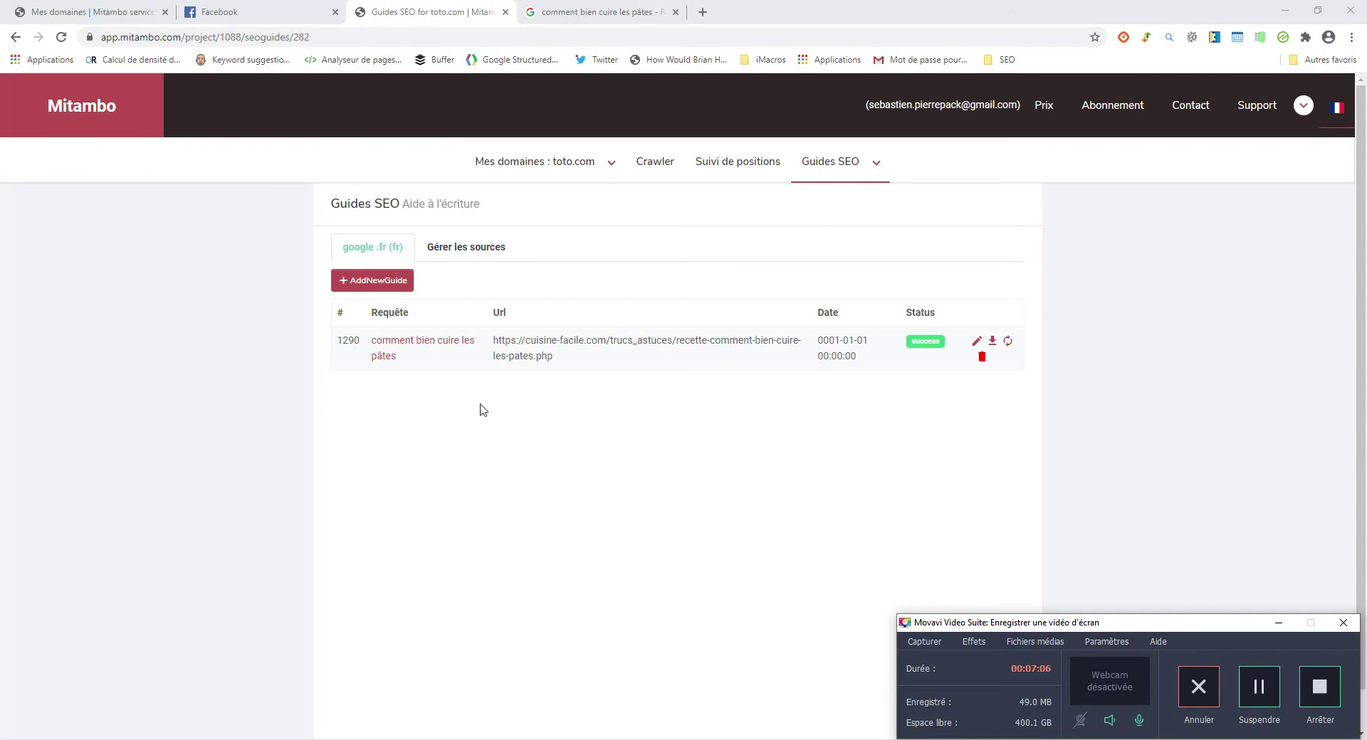
- Open the "comment bien cuire les pâtes" guide and examine the best single keywords of the top 10 in its advanced view
{"action": "left_click", "coordinate": [442, 347]}
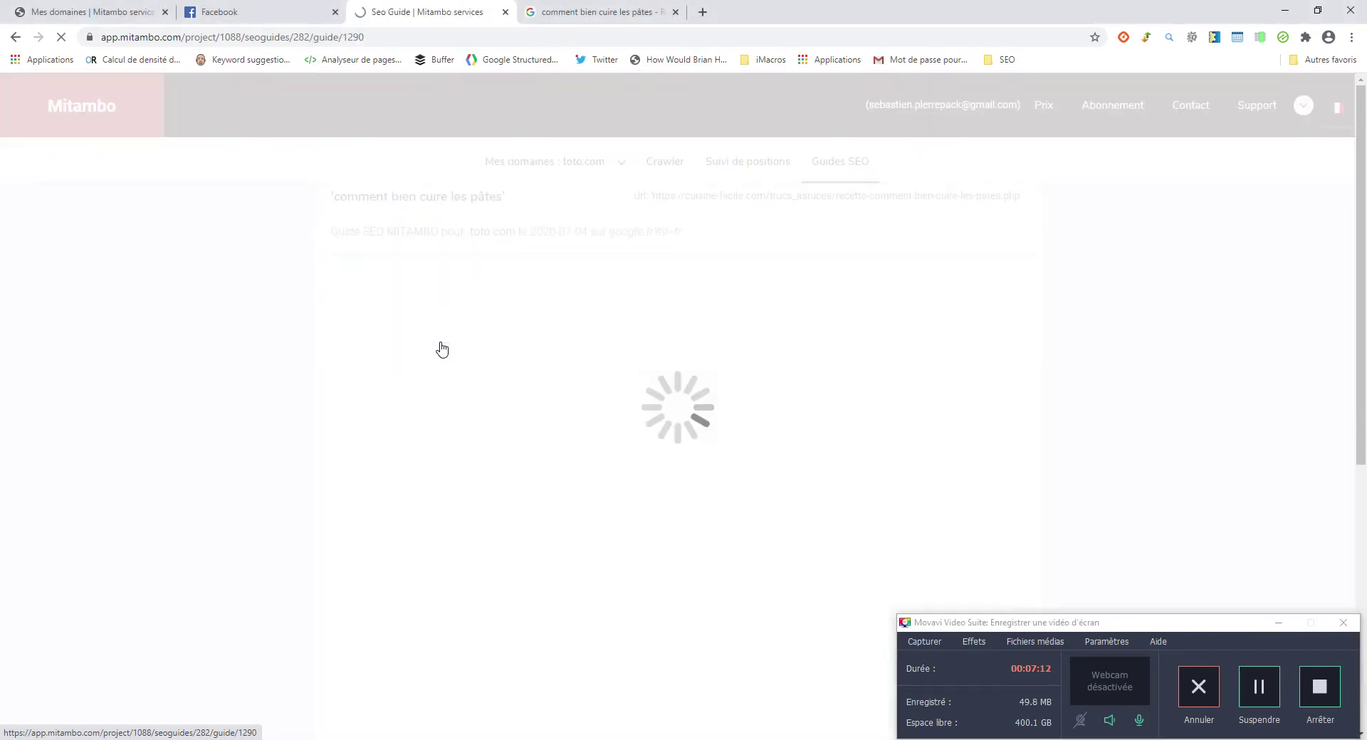
{"action": "scroll", "coordinate": [700, 463], "scroll_direction": "down", "scroll_amount": 15}
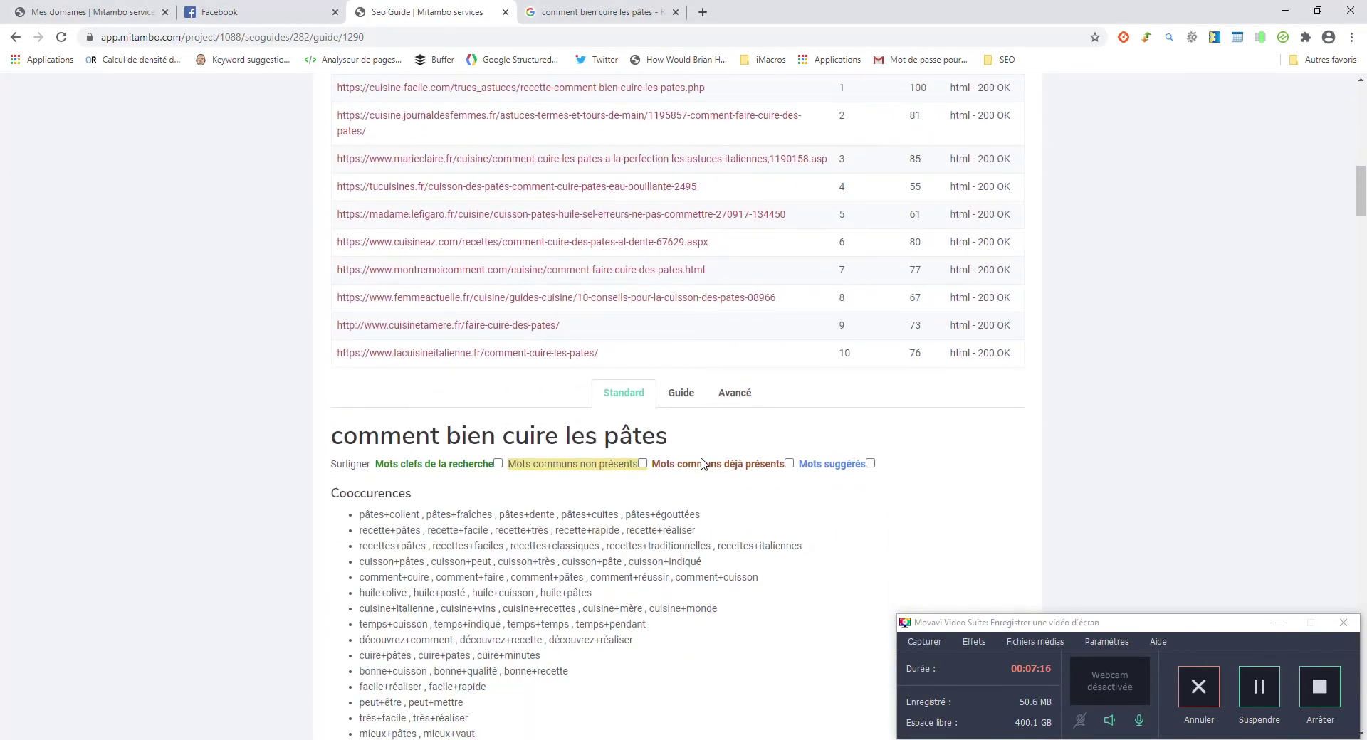
{"action": "left_click", "coordinate": [731, 394]}
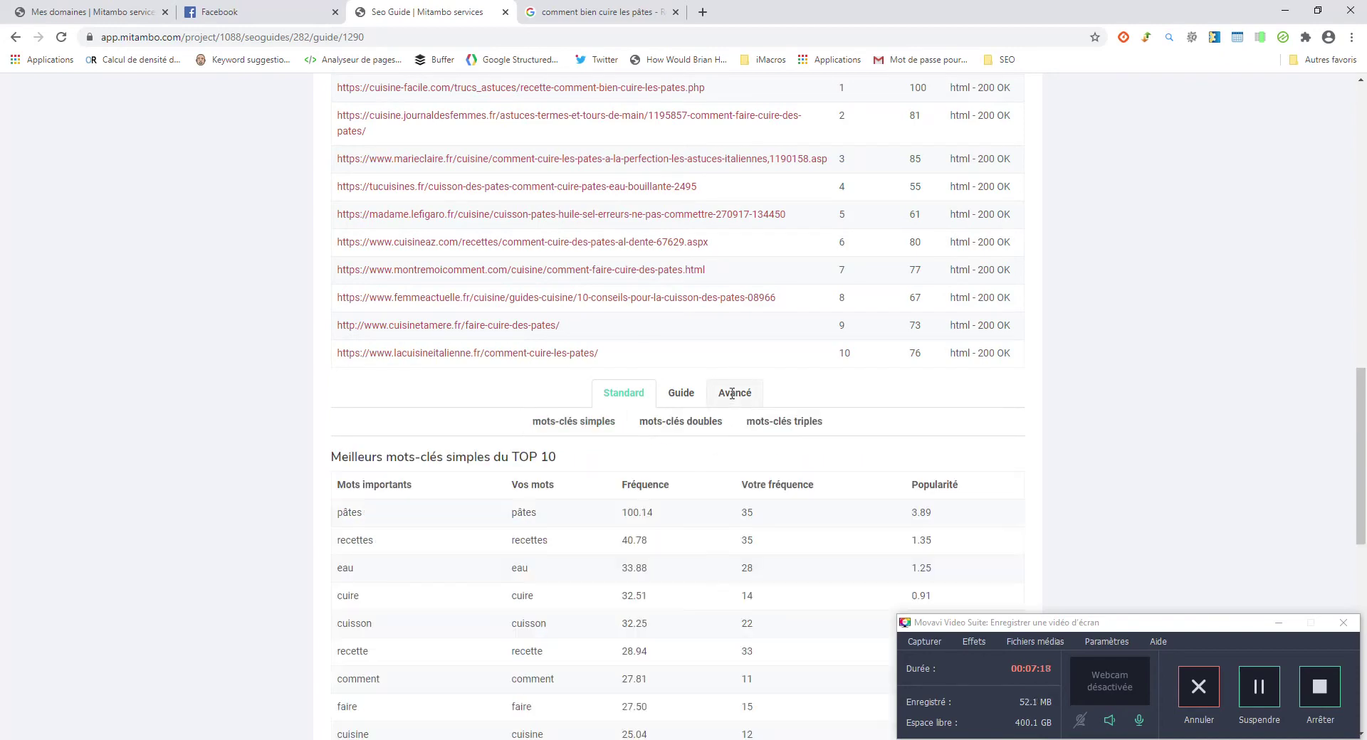
{"action": "scroll", "coordinate": [630, 475], "scroll_direction": "down", "scroll_amount": 4}
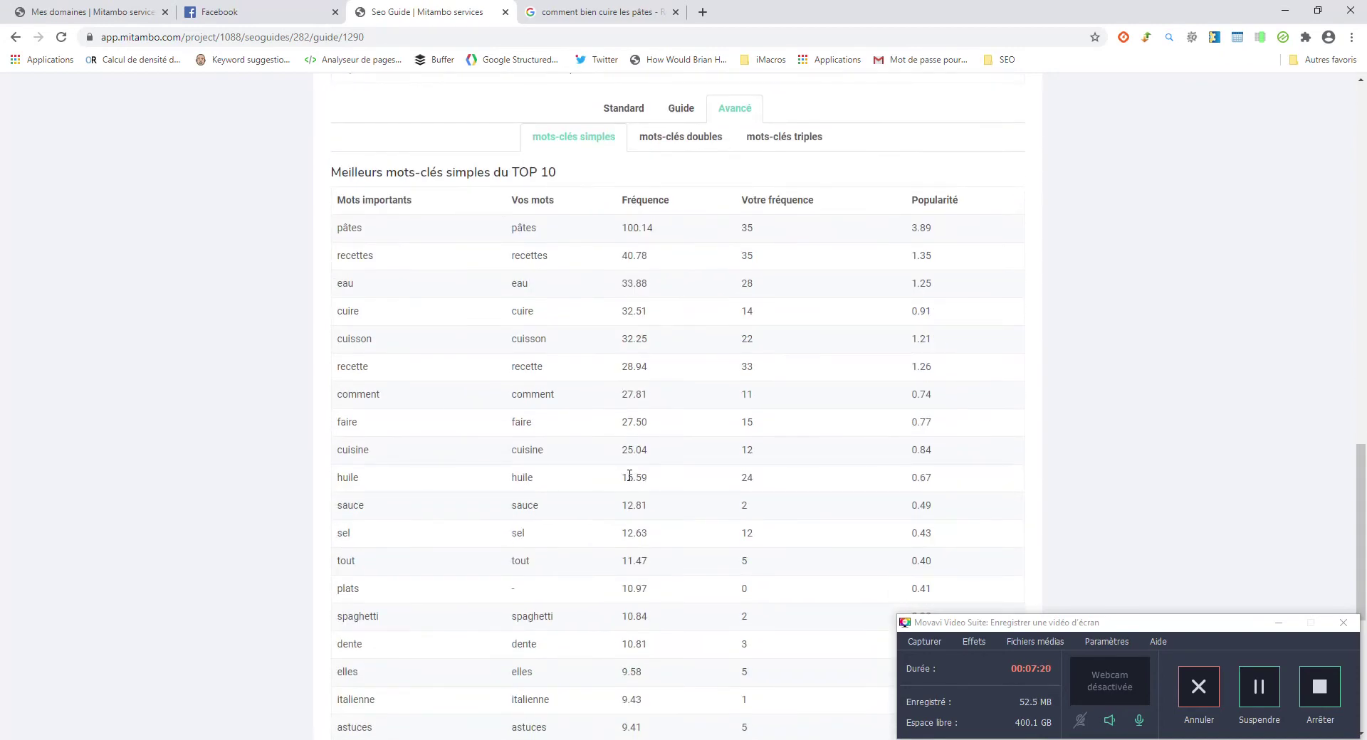
{"action": "scroll", "coordinate": [629, 475], "scroll_direction": "up", "scroll_amount": 1}
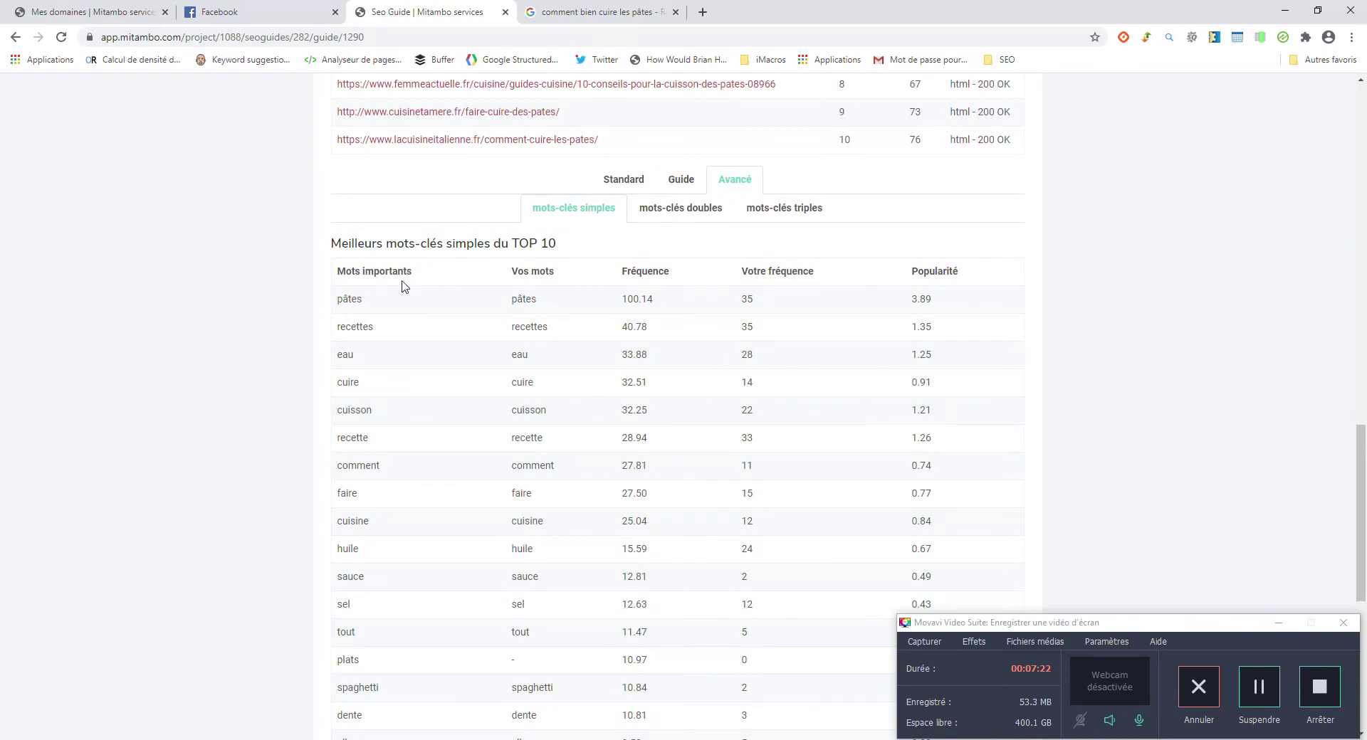
{"action": "scroll", "coordinate": [398, 292], "scroll_direction": "down", "scroll_amount": 5}
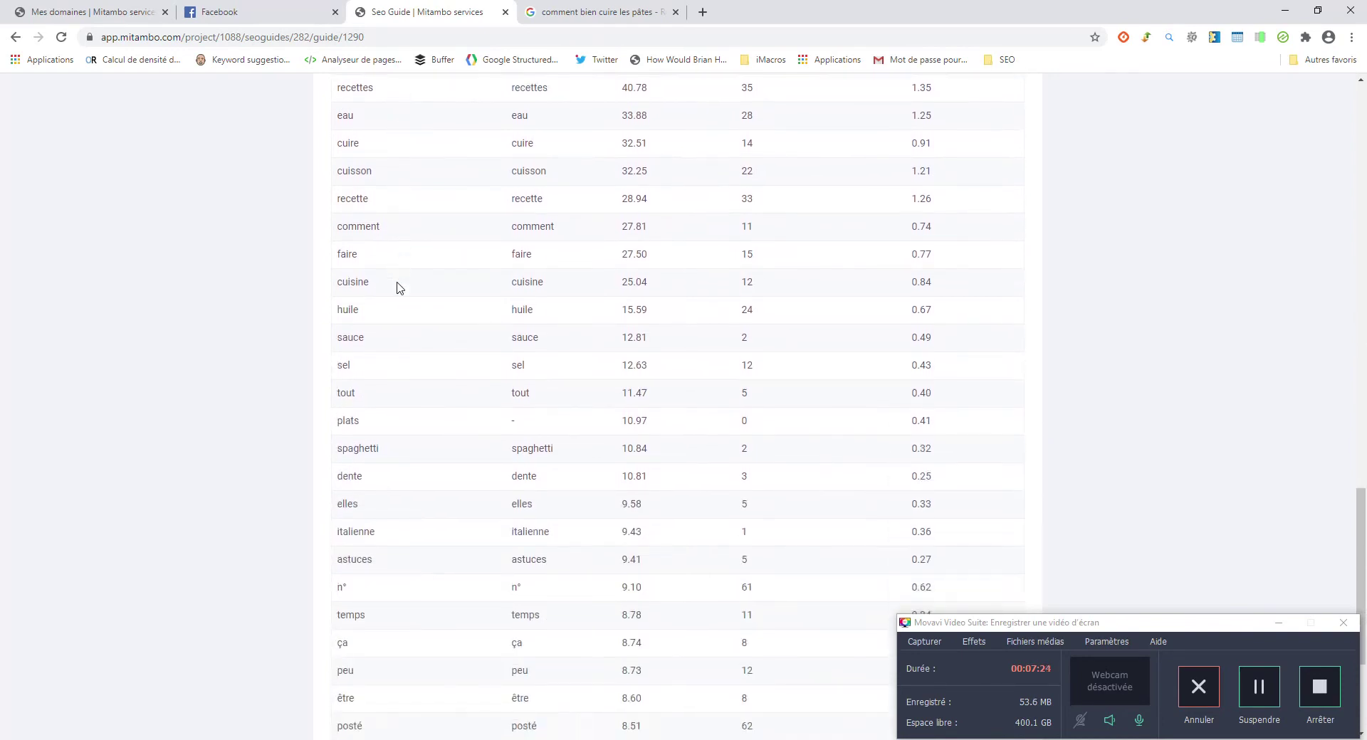
{"action": "scroll", "coordinate": [398, 289], "scroll_direction": "down", "scroll_amount": 2}
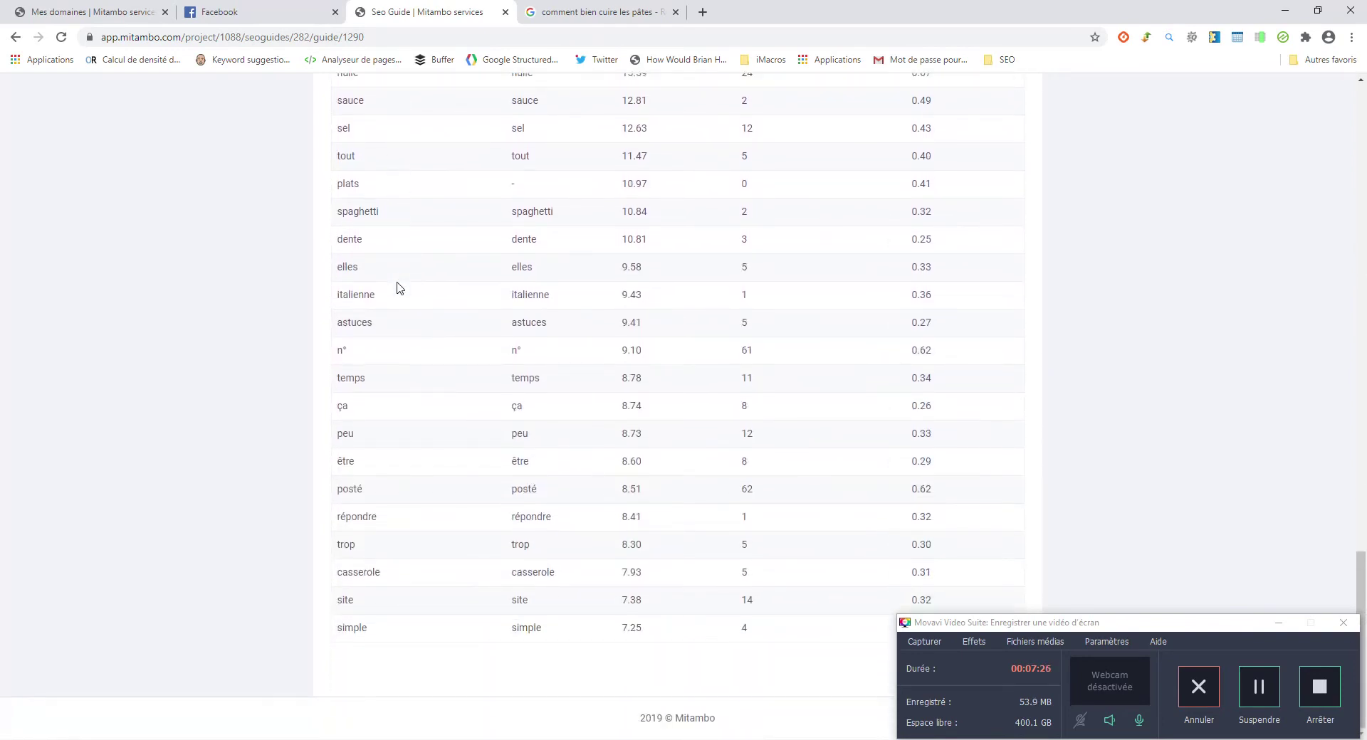
- Review the ten top-ranked links and the "Mots importants" column of the single-keyword table
{"action": "scroll", "coordinate": [397, 471], "scroll_direction": "up", "scroll_amount": 5}
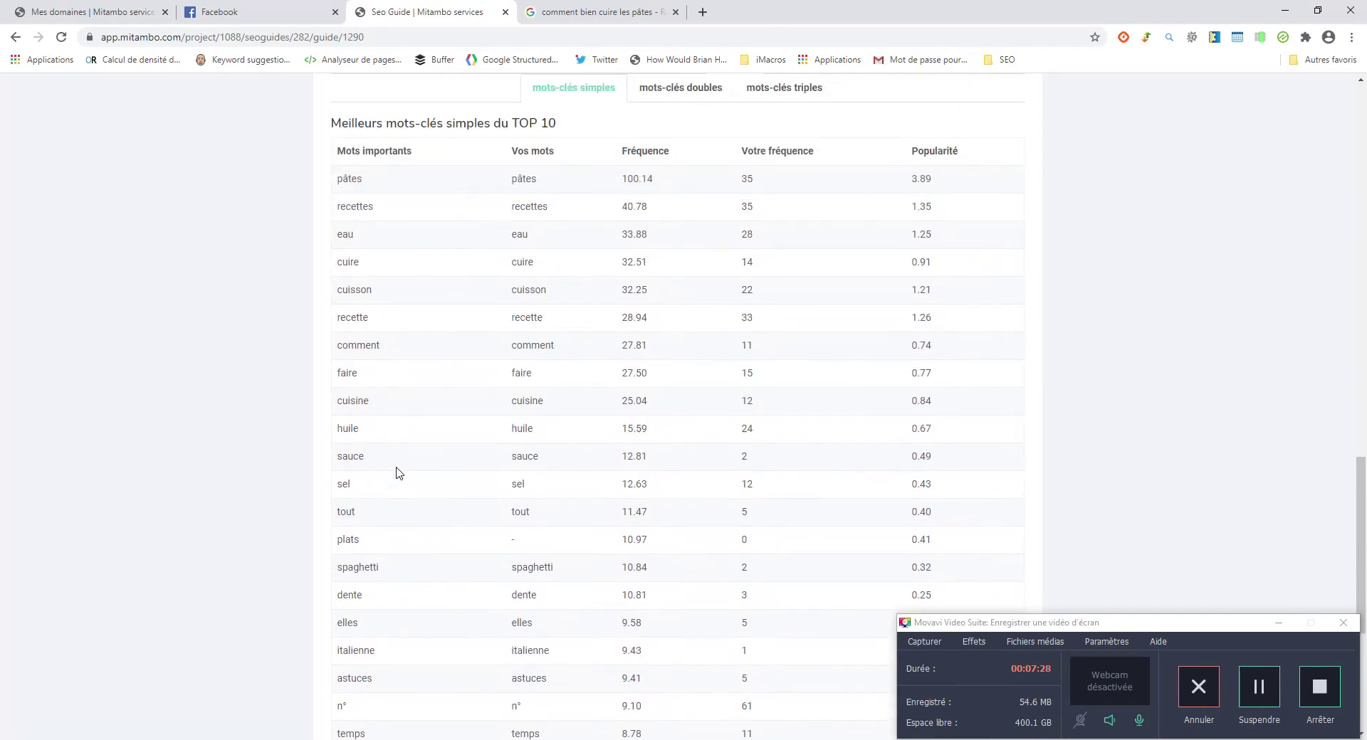
{"action": "scroll", "coordinate": [398, 474], "scroll_direction": "up", "scroll_amount": 5}
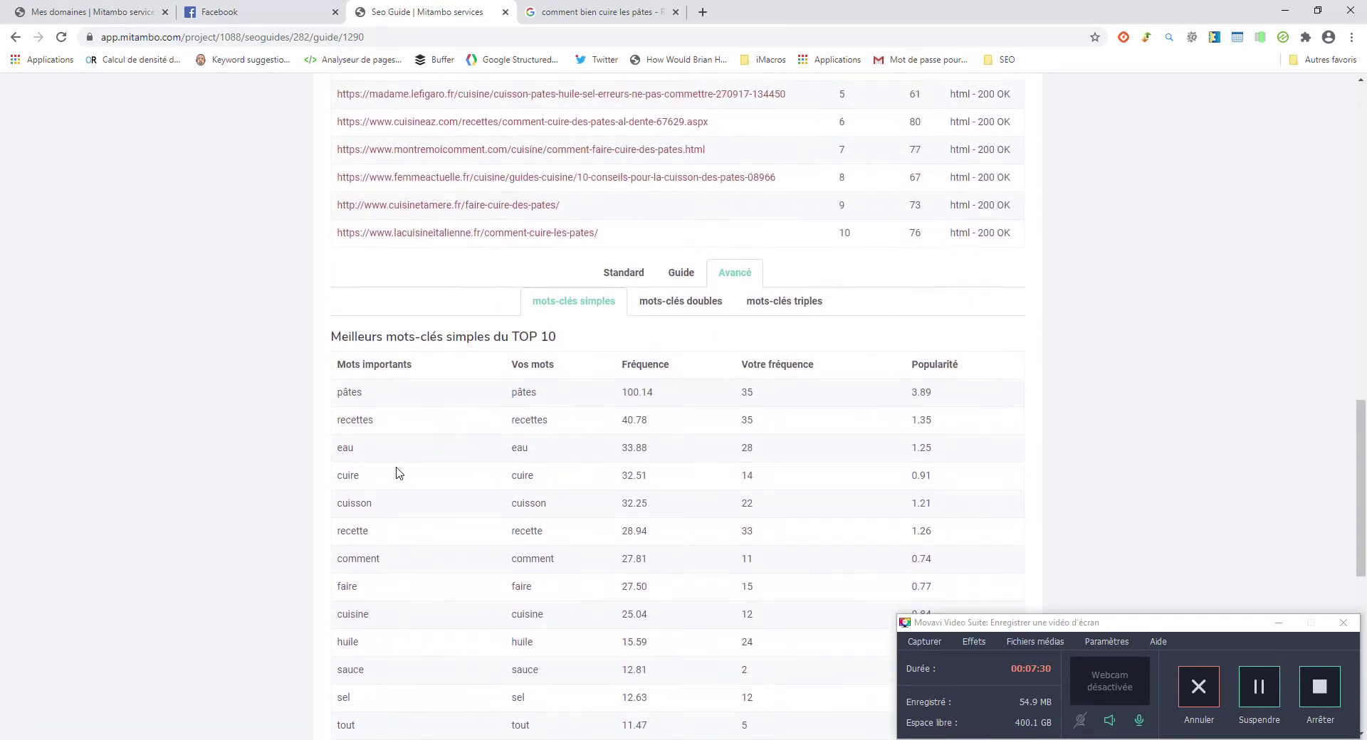
{"action": "scroll", "coordinate": [626, 409], "scroll_direction": "up", "scroll_amount": 1}
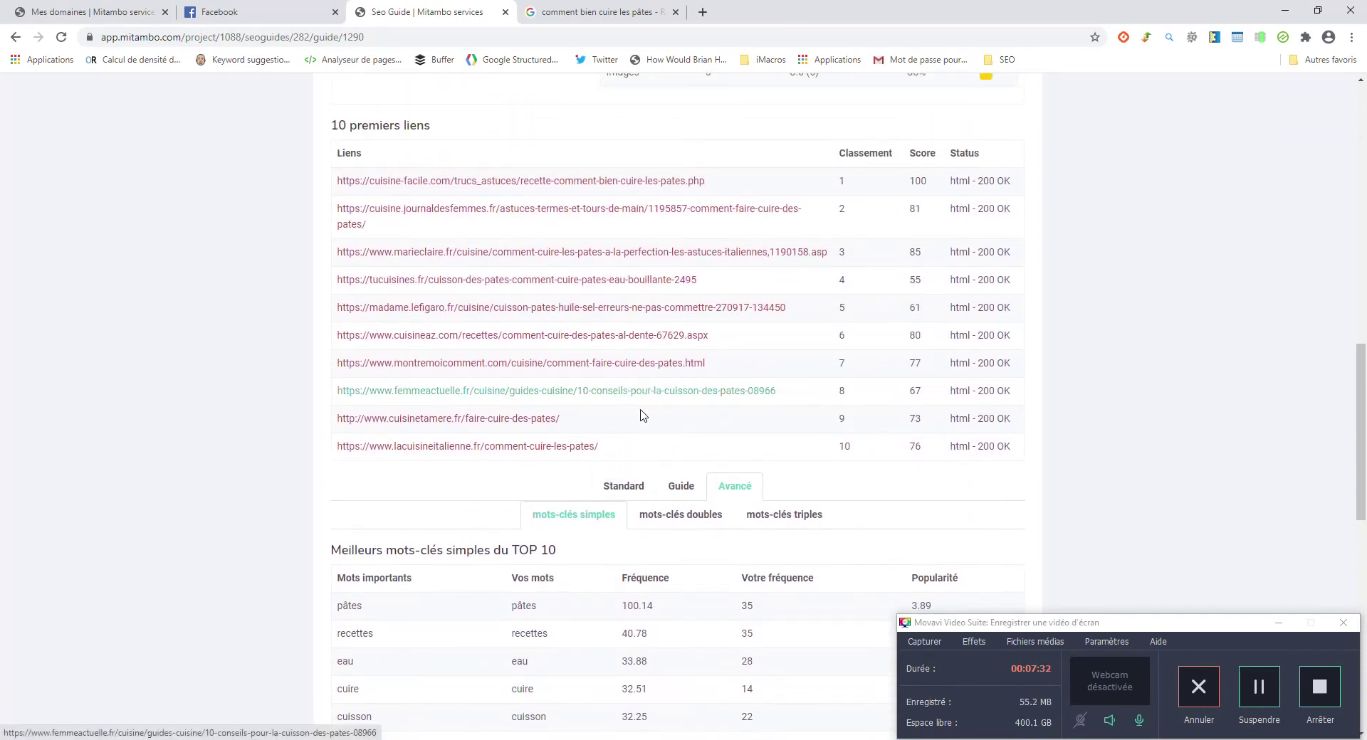
{"action": "scroll", "coordinate": [578, 373], "scroll_direction": "up", "scroll_amount": 2}
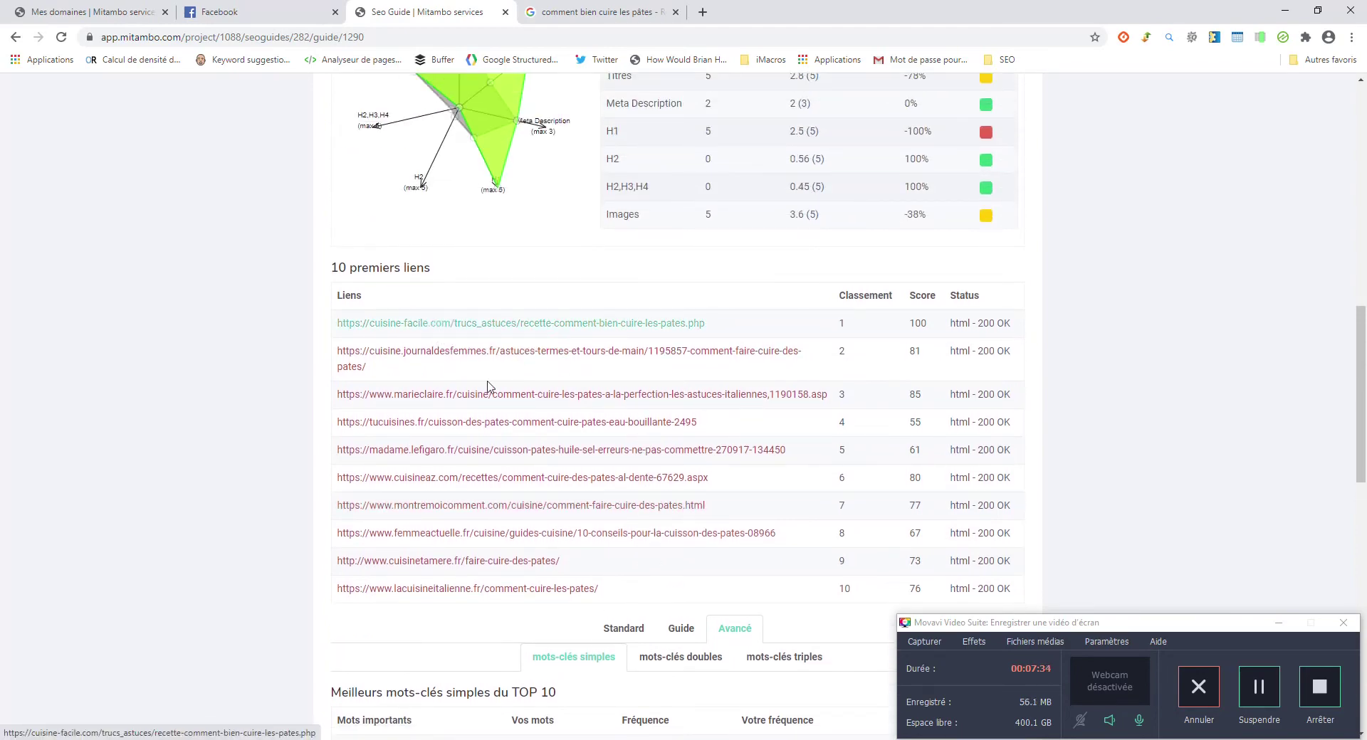
{"action": "scroll", "coordinate": [491, 388], "scroll_direction": "down", "scroll_amount": 5}
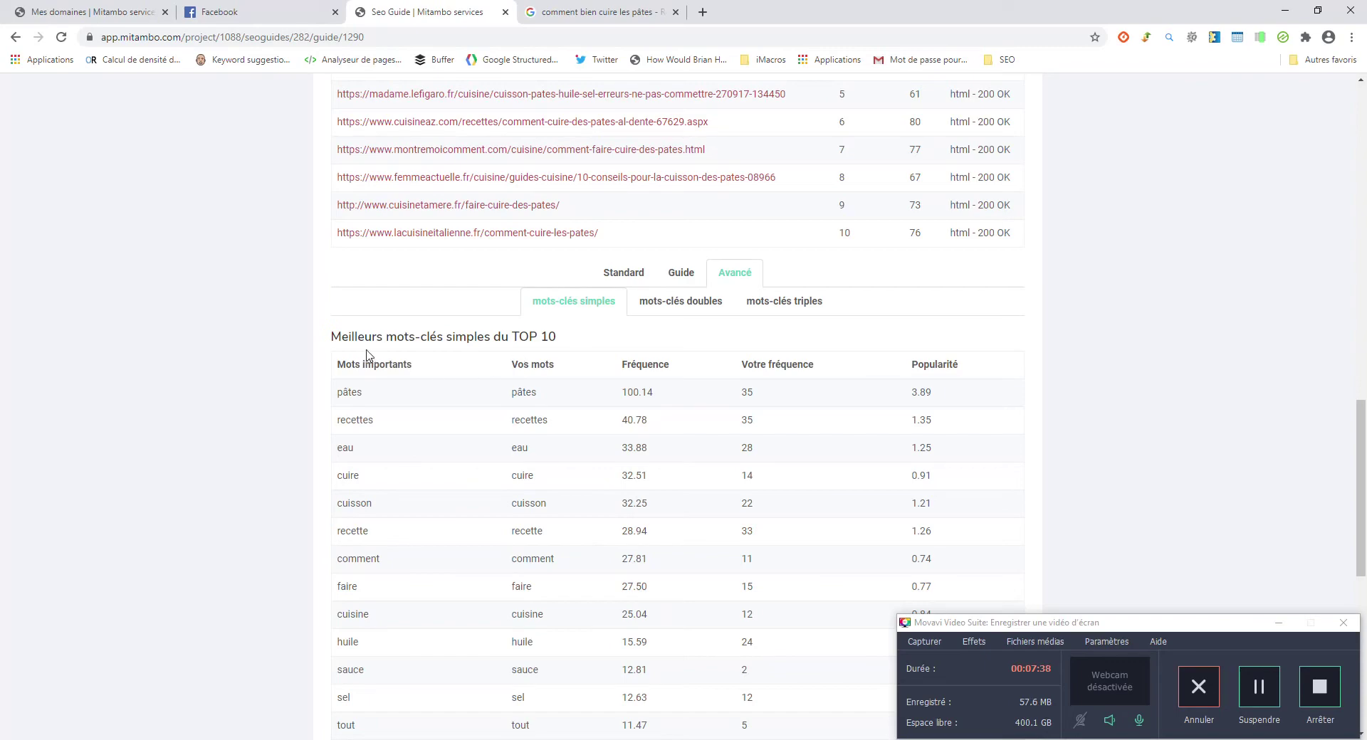
{"action": "left_click_drag", "start_coordinate": [339, 368], "coordinate": [407, 366]}
{"action": "scroll", "coordinate": [380, 431], "scroll_direction": "down", "scroll_amount": 3}
{"action": "scroll", "coordinate": [380, 435], "scroll_direction": "down", "scroll_amount": 5}
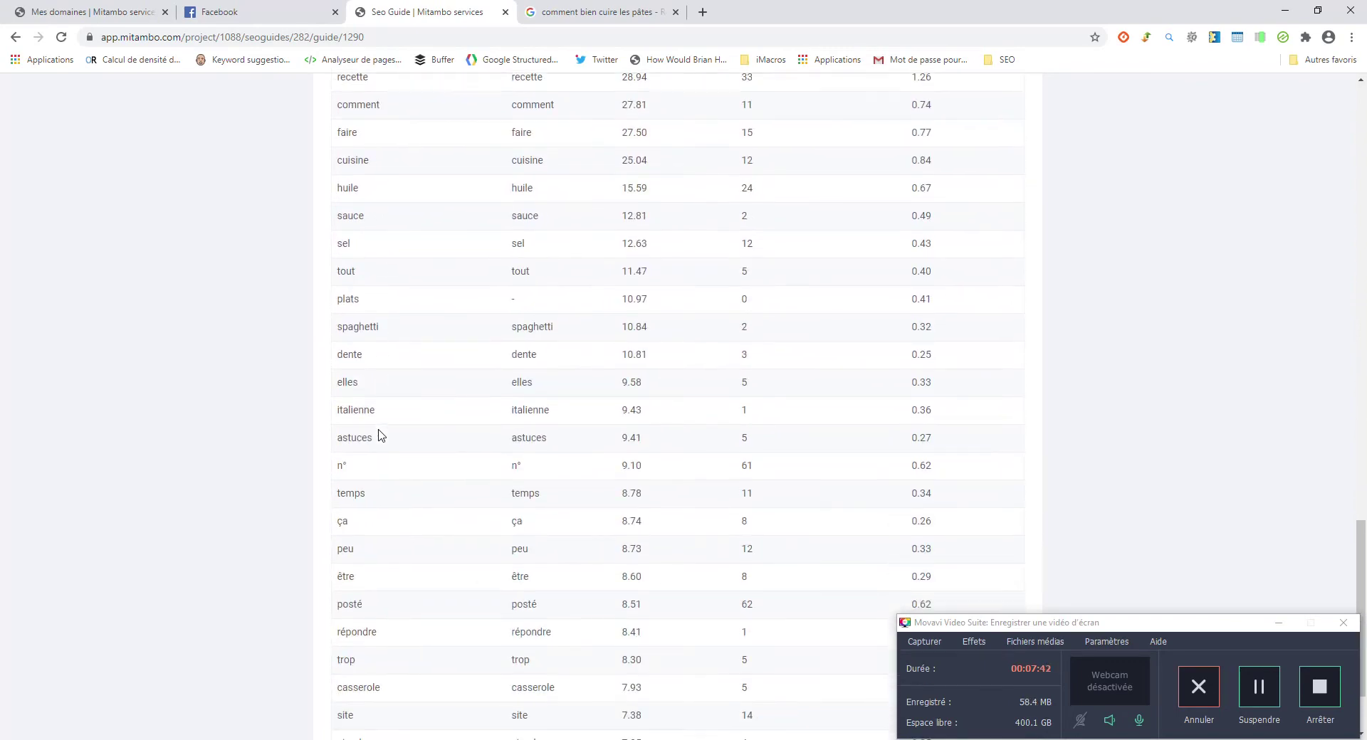
{"action": "scroll", "coordinate": [380, 435], "scroll_direction": "up", "scroll_amount": 8}
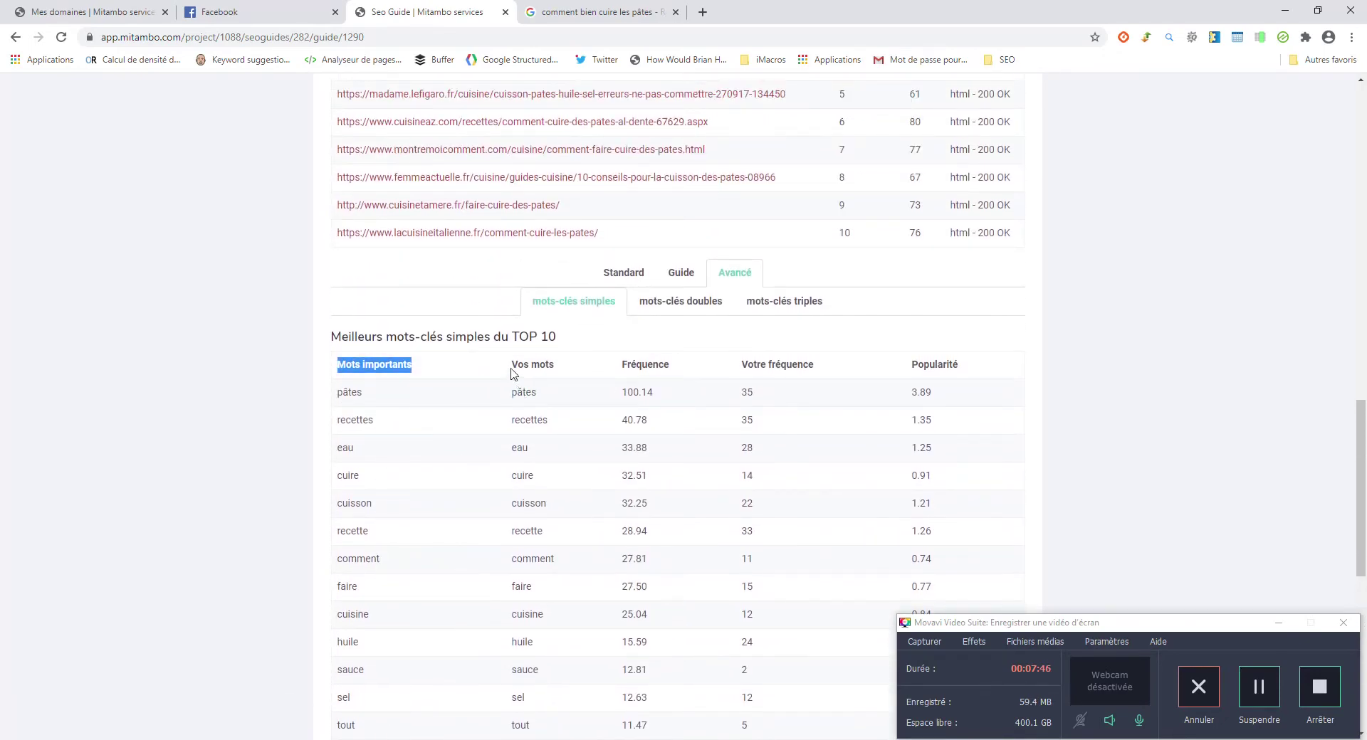
- Examine the "Vos mots" column against the important words, including the entries "ça" and "répondre"
{"action": "left_click_drag", "start_coordinate": [511, 368], "coordinate": [560, 371]}
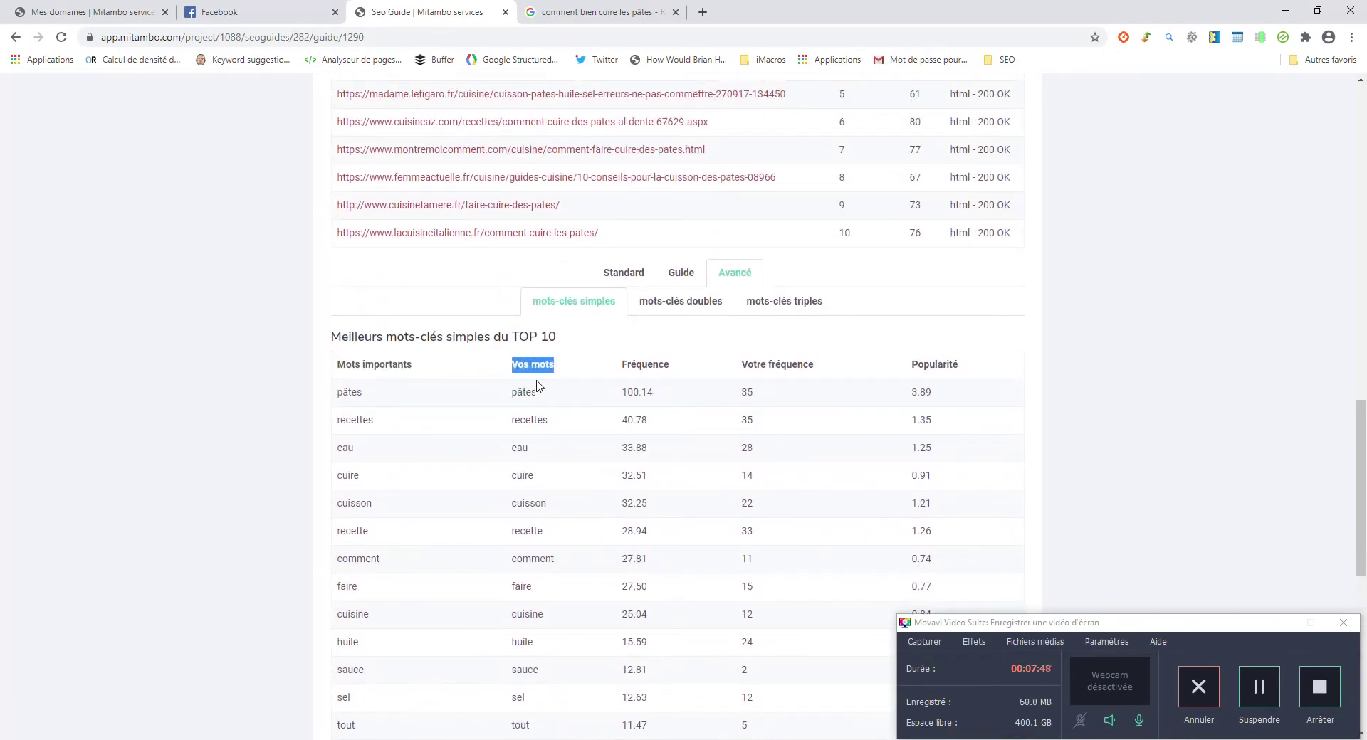
{"action": "scroll", "coordinate": [536, 387], "scroll_direction": "down", "scroll_amount": 2}
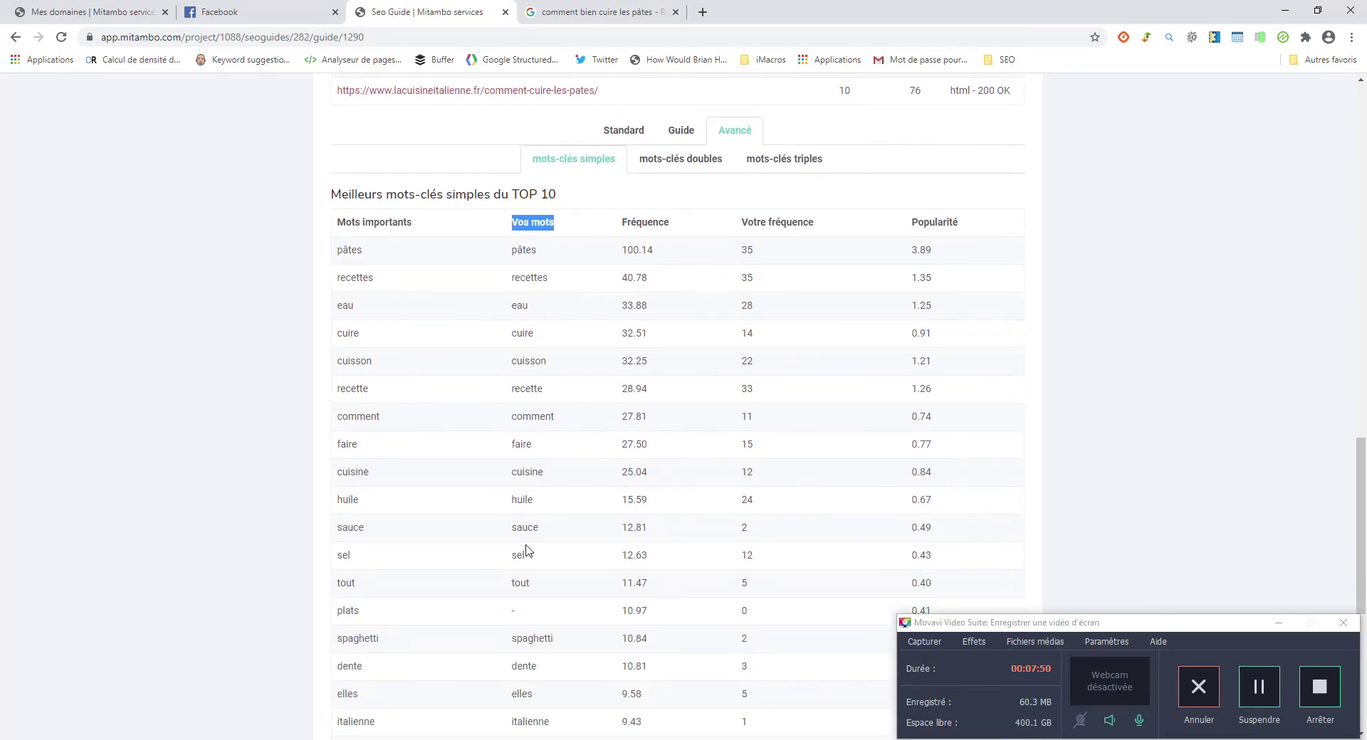
{"action": "scroll", "coordinate": [528, 552], "scroll_direction": "down", "scroll_amount": 2}
{"action": "scroll", "coordinate": [527, 552], "scroll_direction": "down", "scroll_amount": 2}
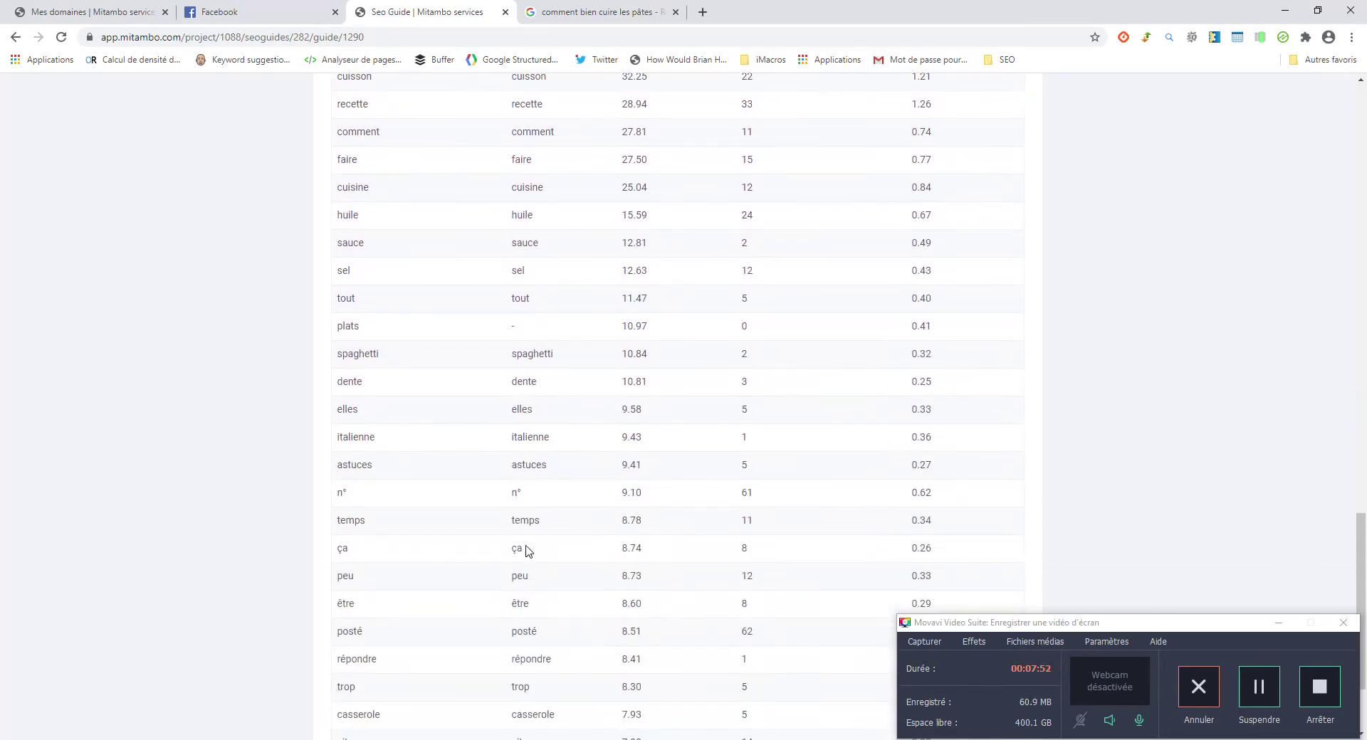
{"action": "scroll", "coordinate": [528, 552], "scroll_direction": "up", "scroll_amount": 5}
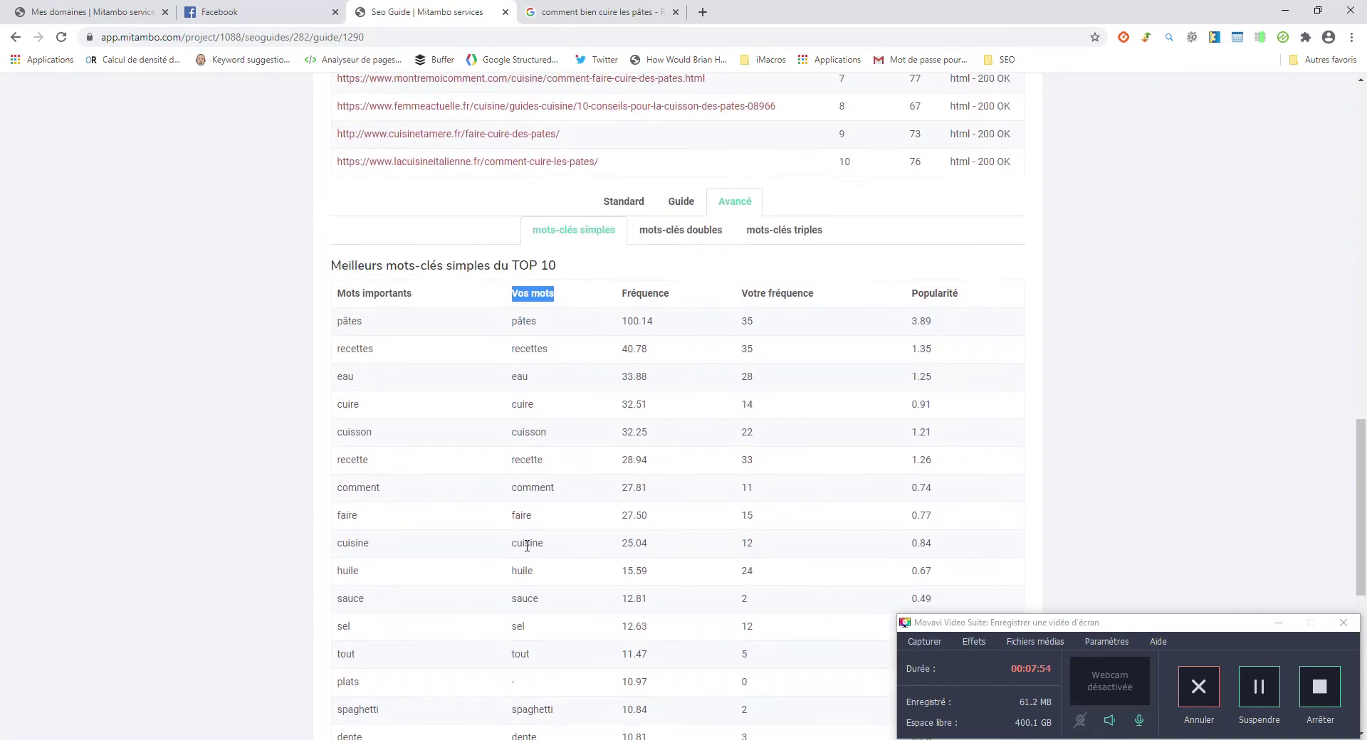
{"action": "left_click", "coordinate": [528, 338]}
{"action": "scroll", "coordinate": [527, 348], "scroll_direction": "down", "scroll_amount": 1}
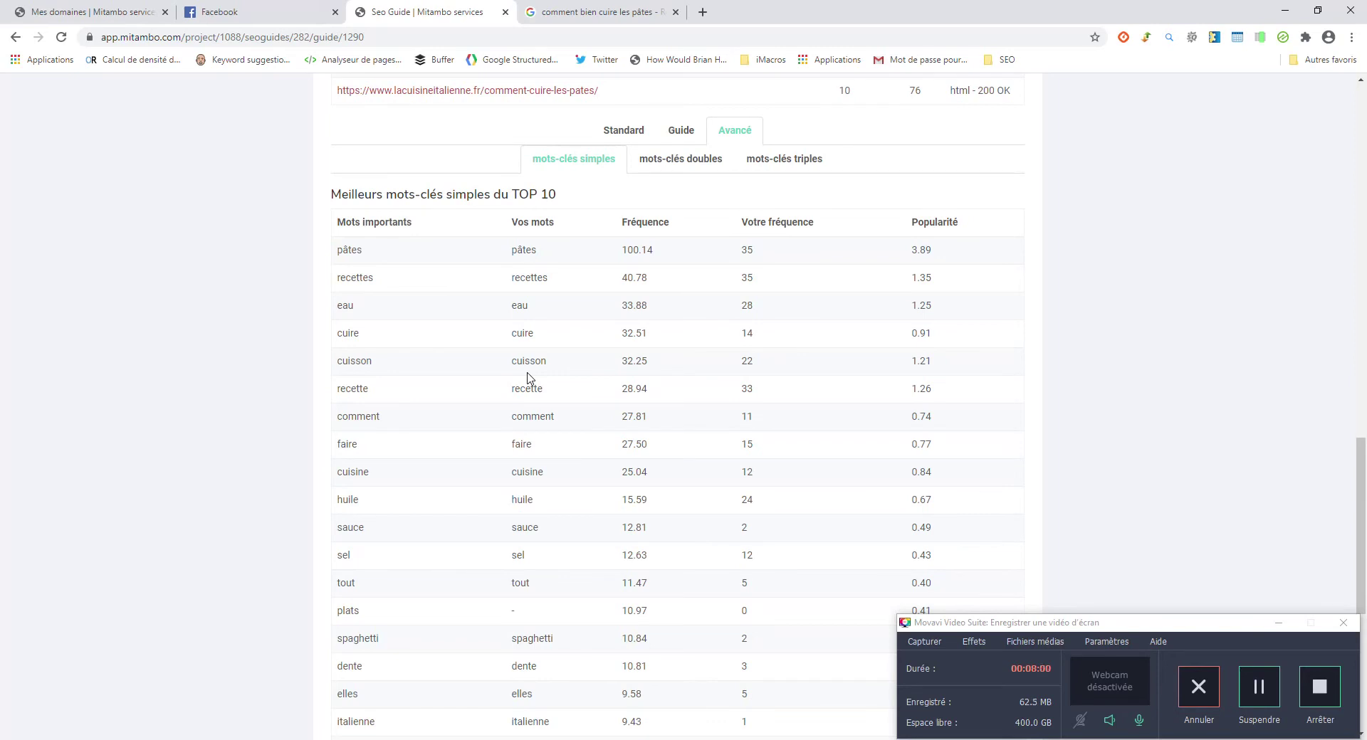
{"action": "scroll", "coordinate": [529, 381], "scroll_direction": "down", "scroll_amount": 3}
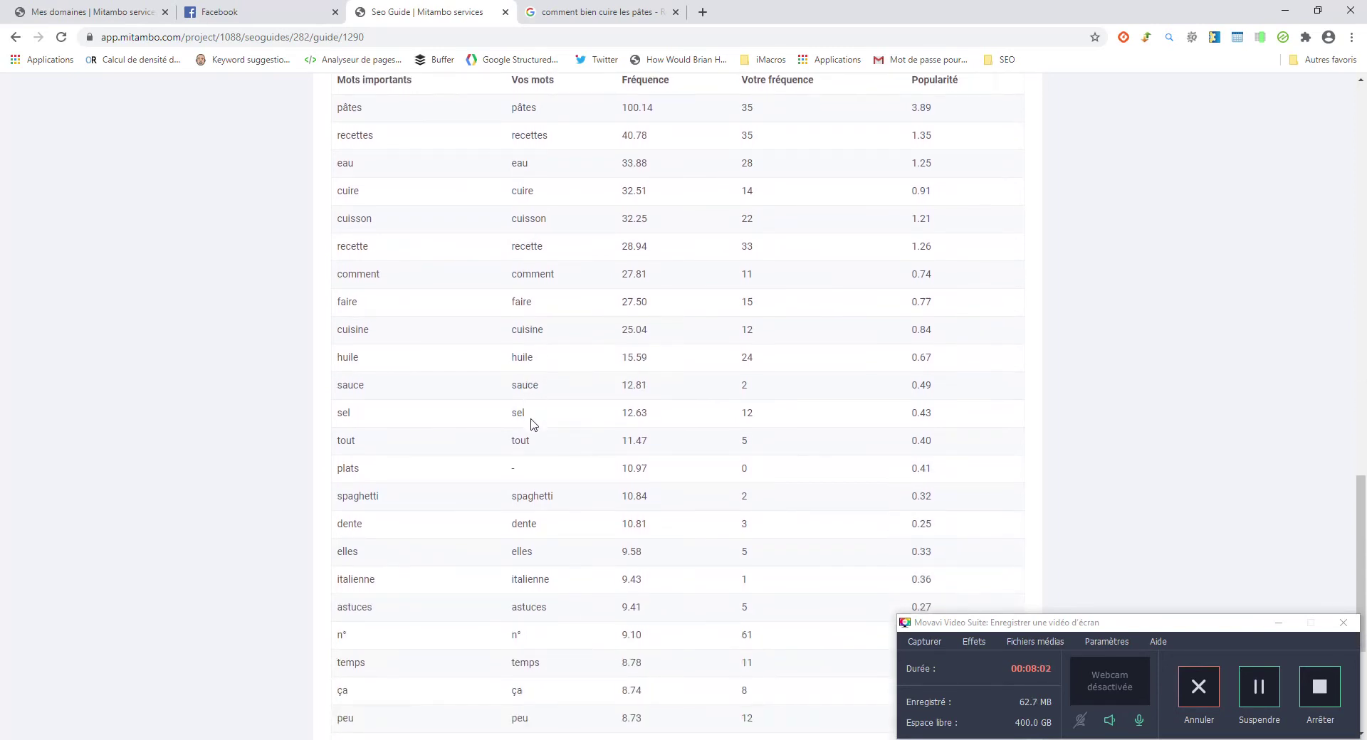
{"action": "scroll", "coordinate": [534, 425], "scroll_direction": "down", "scroll_amount": 1}
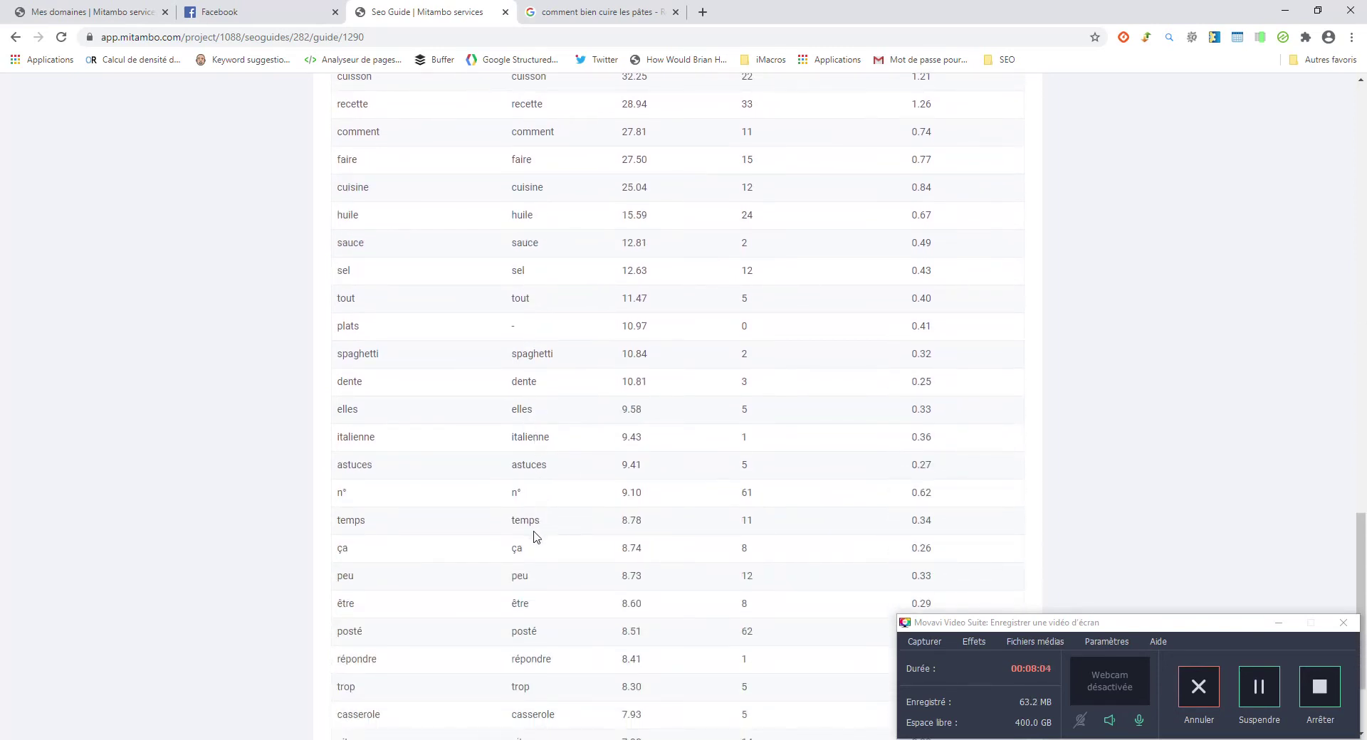
{"action": "scroll", "coordinate": [537, 538], "scroll_direction": "down", "scroll_amount": 1}
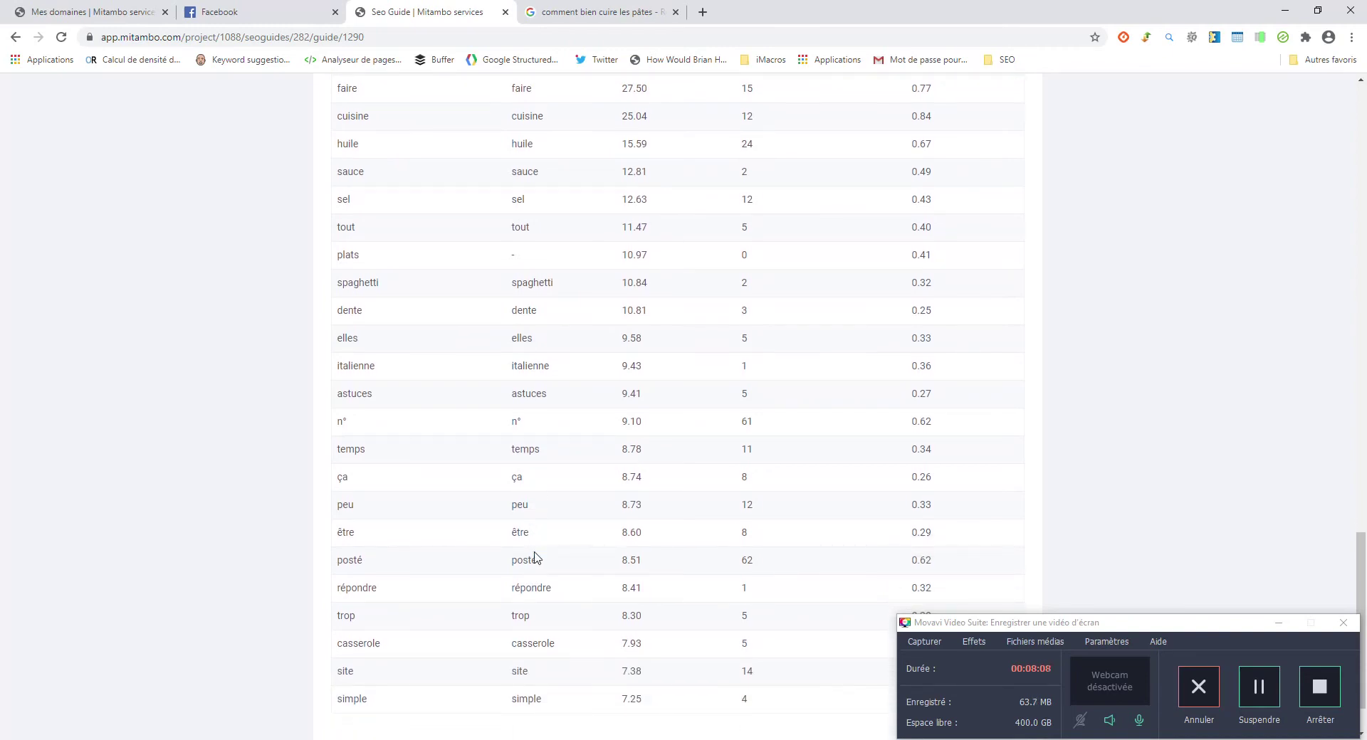
{"action": "left_click_drag", "start_coordinate": [529, 505], "coordinate": [517, 479]}
{"action": "scroll", "coordinate": [528, 607], "scroll_direction": "down", "scroll_amount": 1}
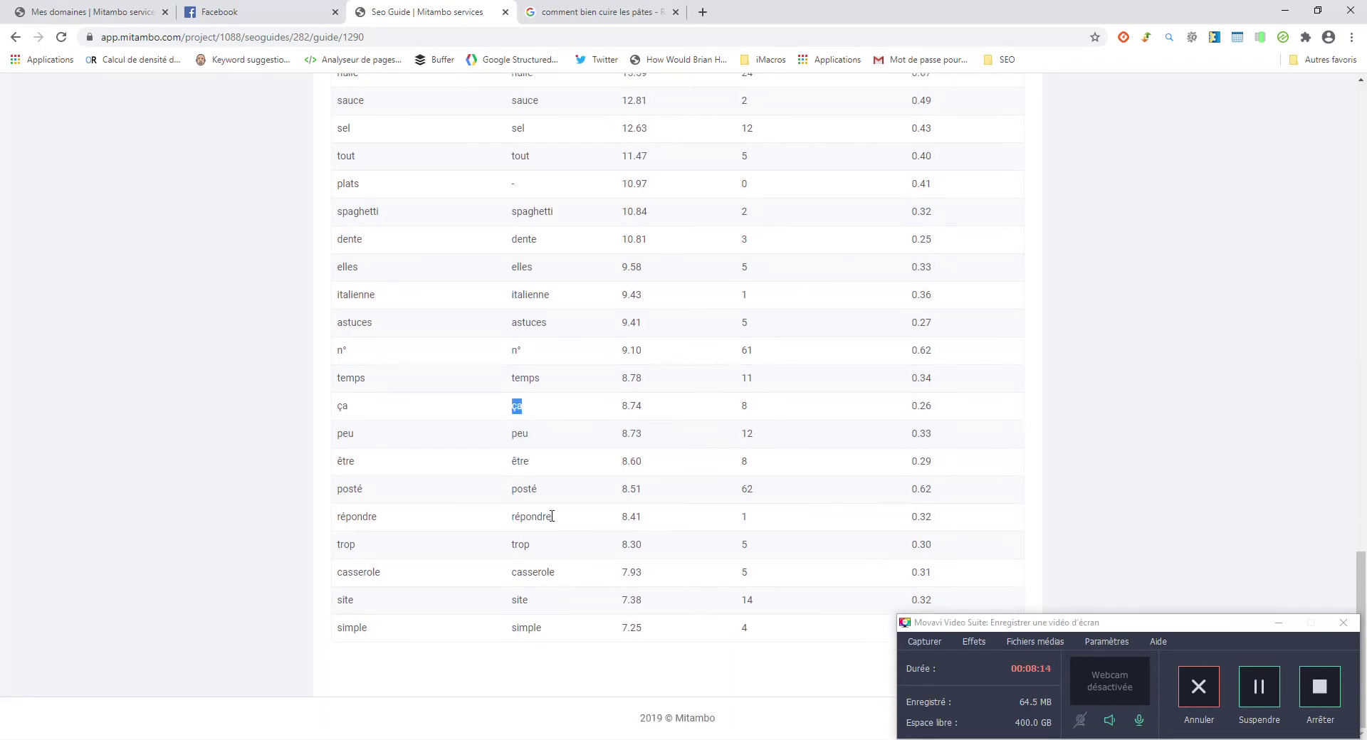
{"action": "left_click_drag", "start_coordinate": [552, 516], "coordinate": [521, 518]}
{"action": "scroll", "coordinate": [529, 627], "scroll_direction": "up", "scroll_amount": 8}
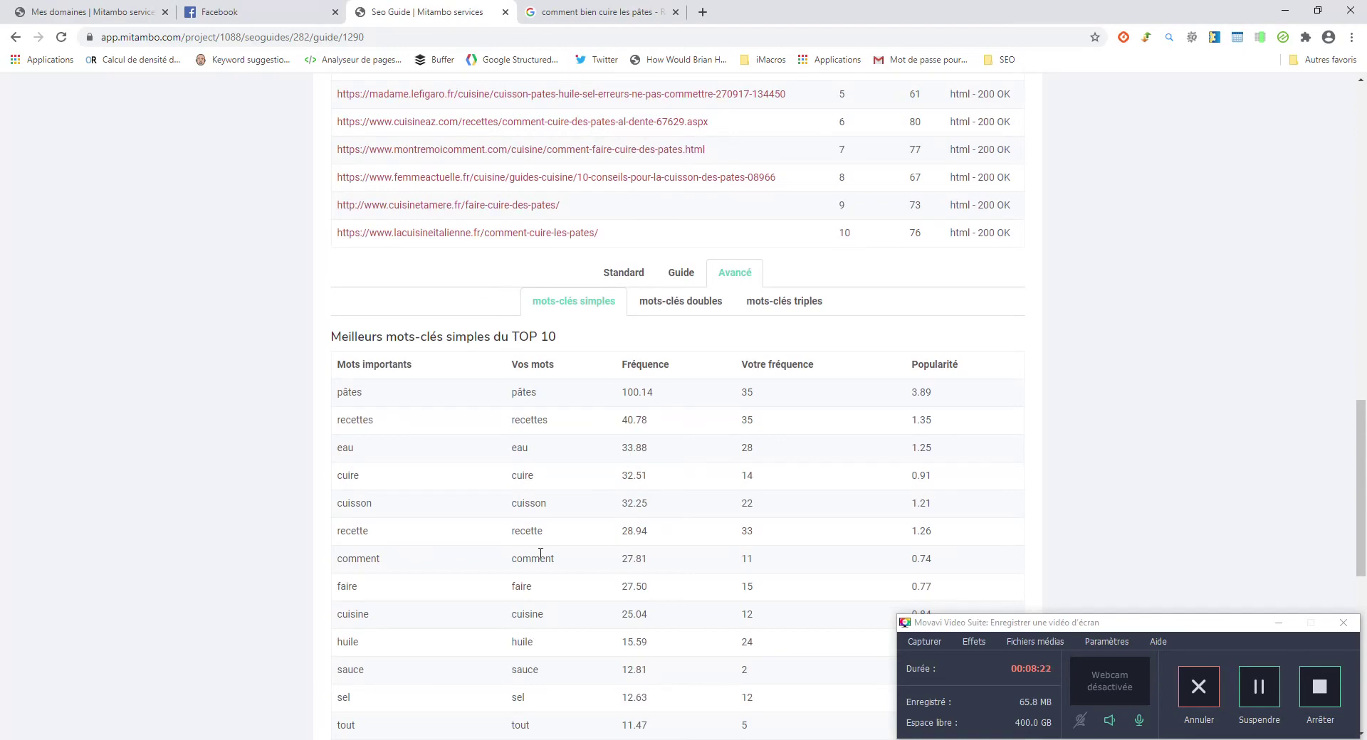
- Compare the single keywords of the top 10 with the first-ranked cuisine-facile.com link in the list
{"action": "scroll", "coordinate": [396, 437], "scroll_direction": "down", "scroll_amount": 6}
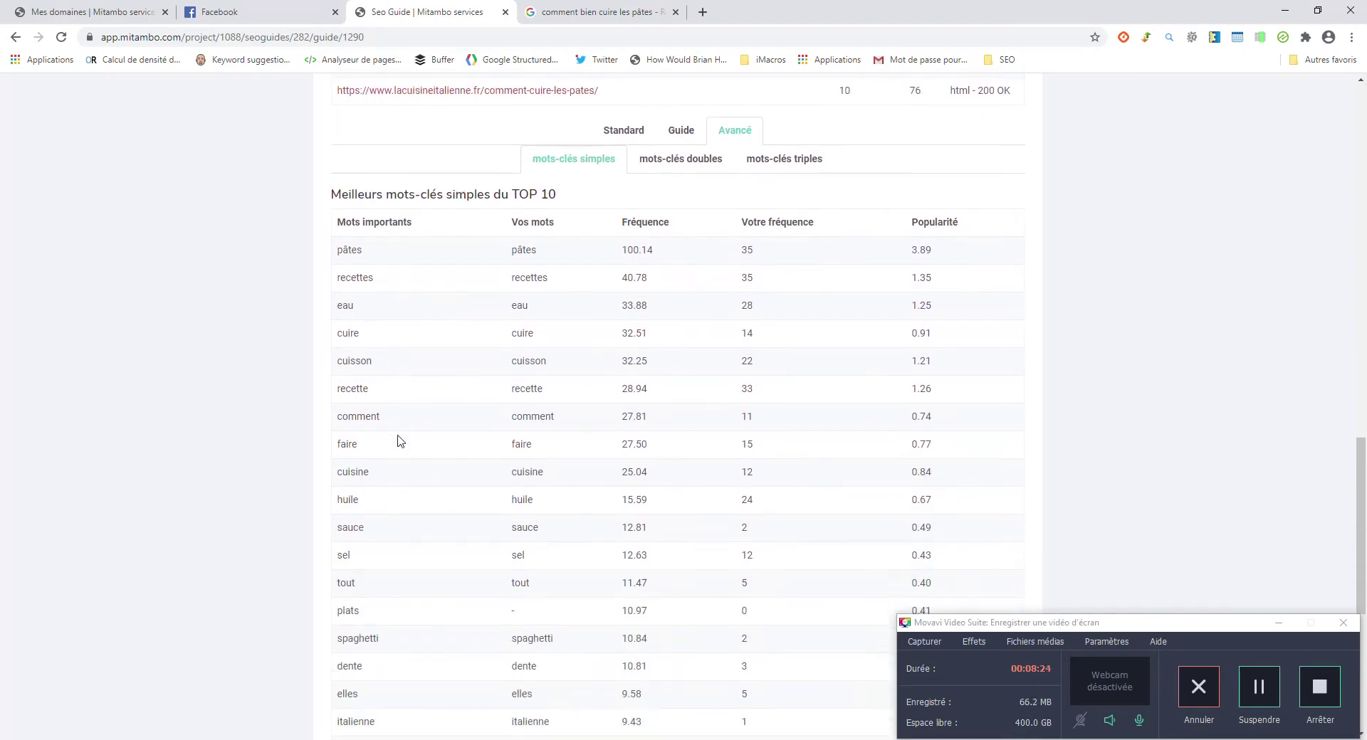
{"action": "scroll", "coordinate": [390, 503], "scroll_direction": "up", "scroll_amount": 7}
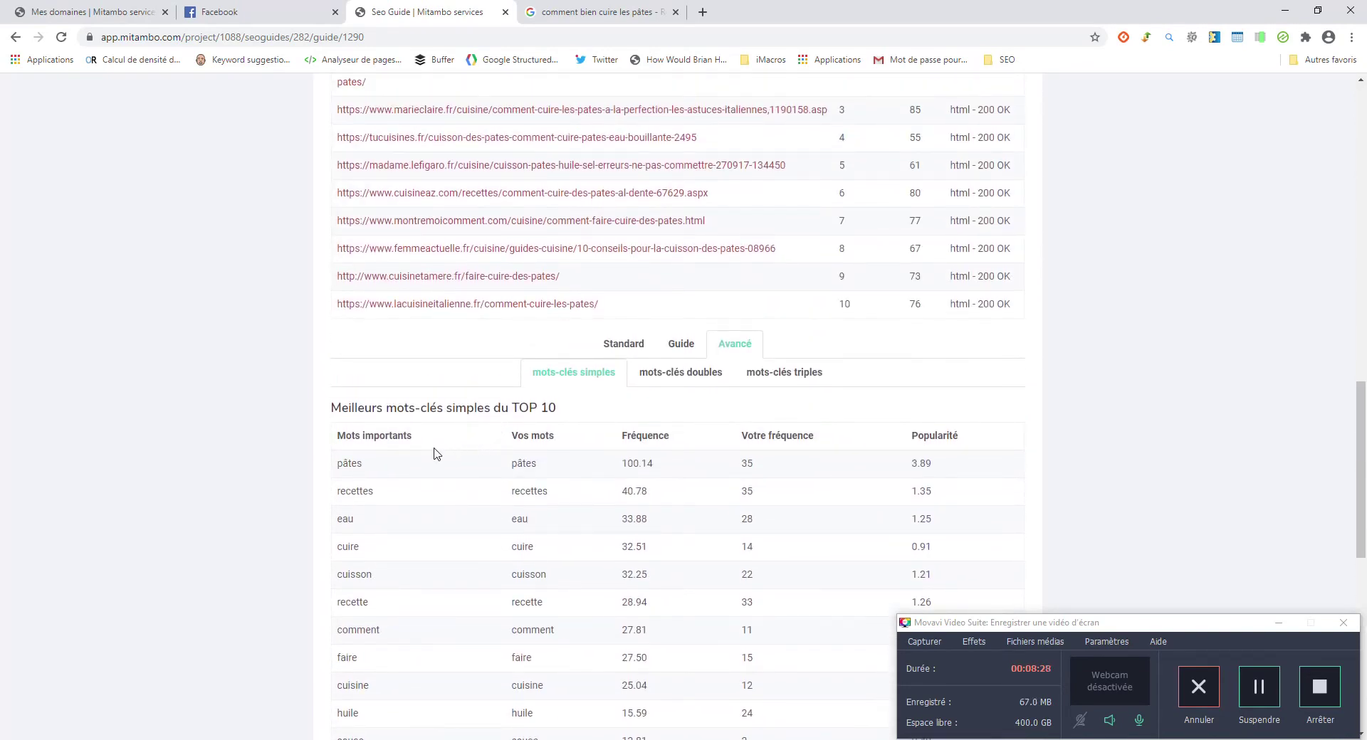
{"action": "scroll", "coordinate": [384, 440], "scroll_direction": "down", "scroll_amount": 3}
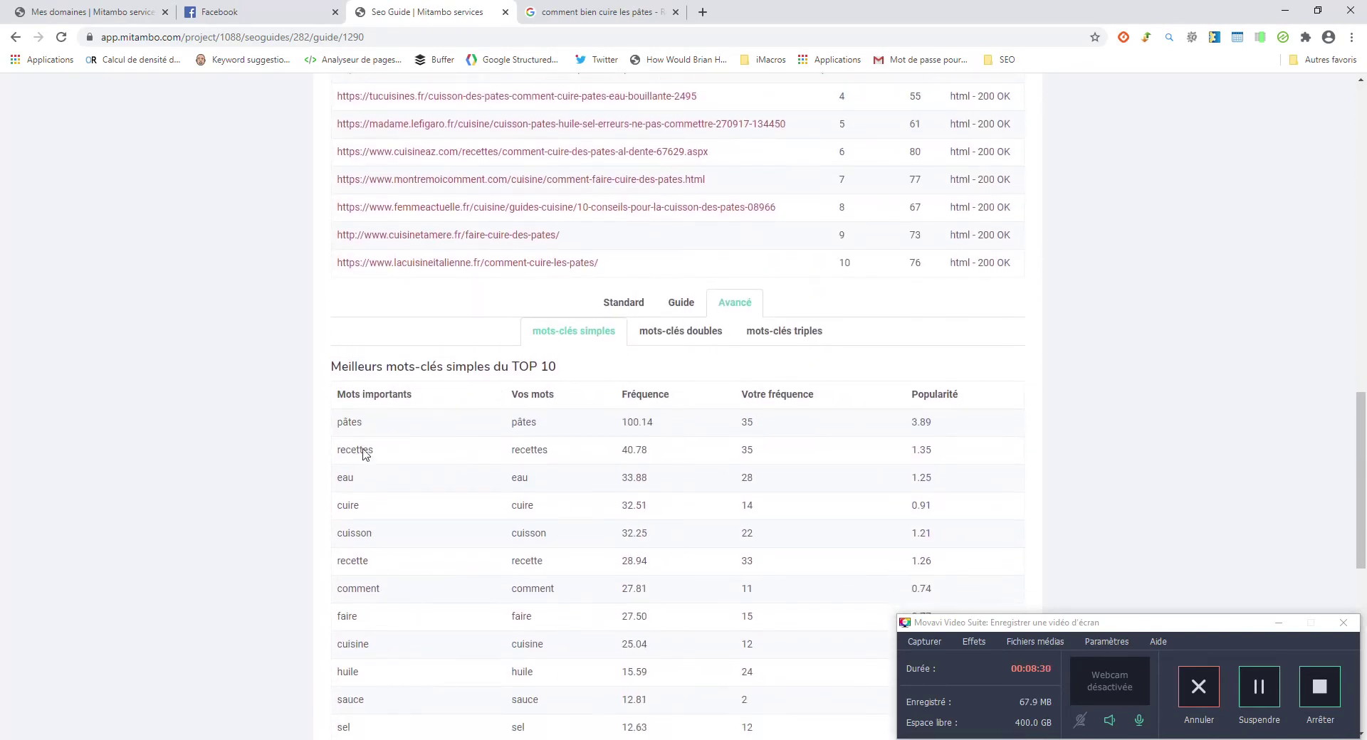
{"action": "scroll", "coordinate": [525, 396], "scroll_direction": "up", "scroll_amount": 3}
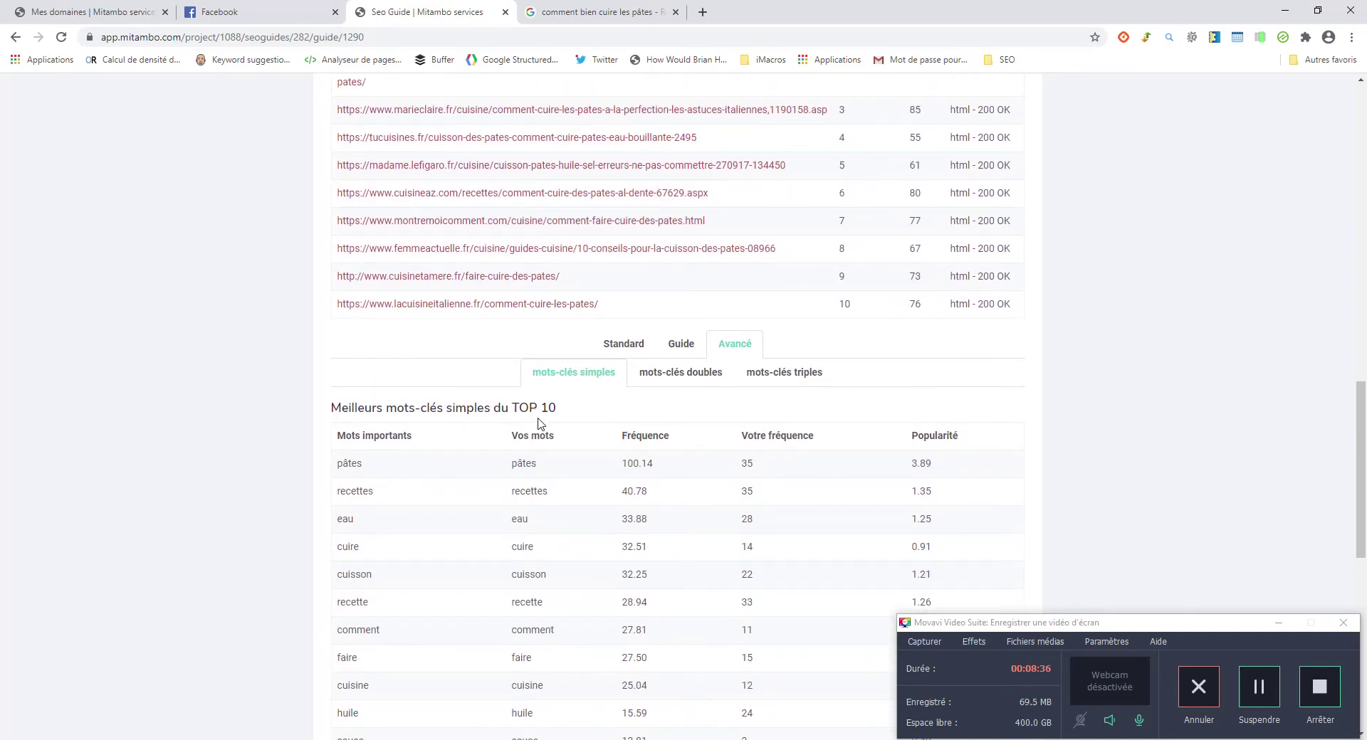
{"action": "scroll", "coordinate": [535, 413], "scroll_direction": "up", "scroll_amount": 3}
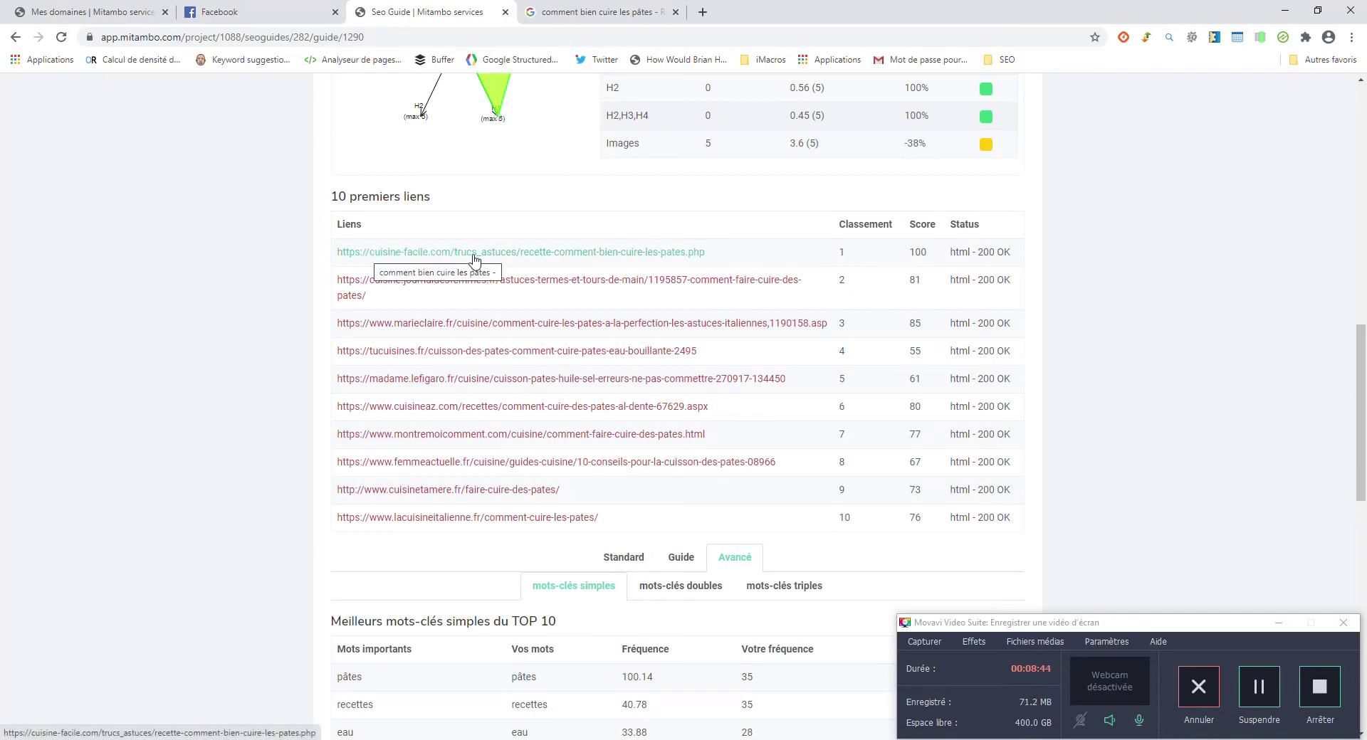
{"action": "scroll", "coordinate": [585, 365], "scroll_direction": "down", "scroll_amount": 8}
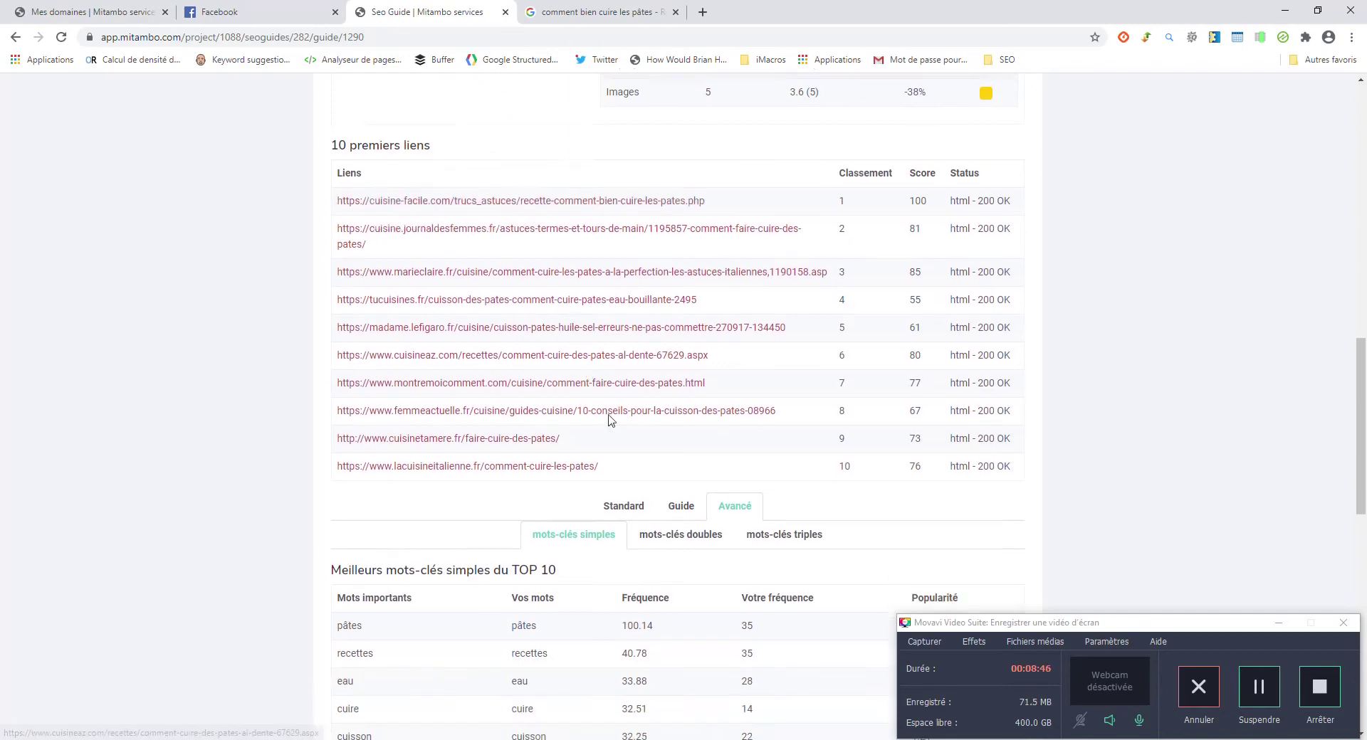
{"action": "scroll", "coordinate": [581, 415], "scroll_direction": "down", "scroll_amount": 4}
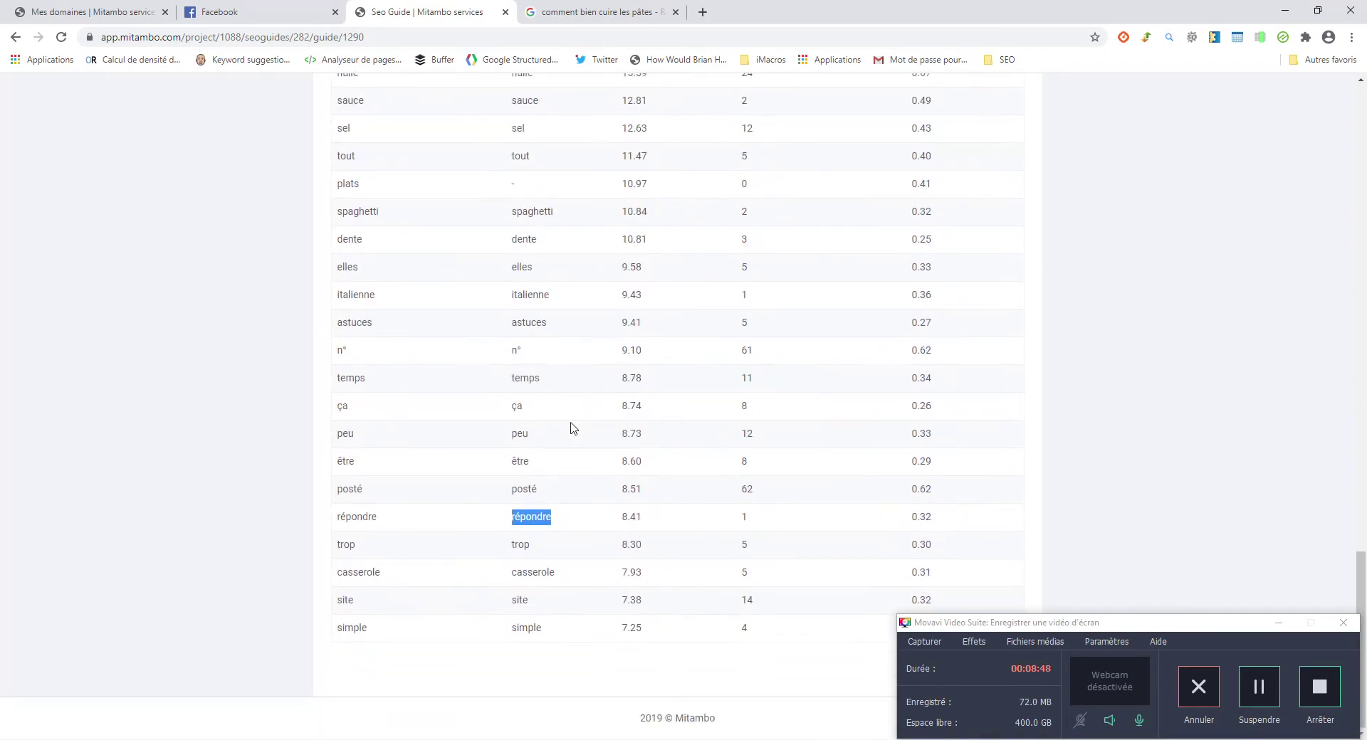
{"action": "scroll", "coordinate": [557, 611], "scroll_direction": "up", "scroll_amount": 6}
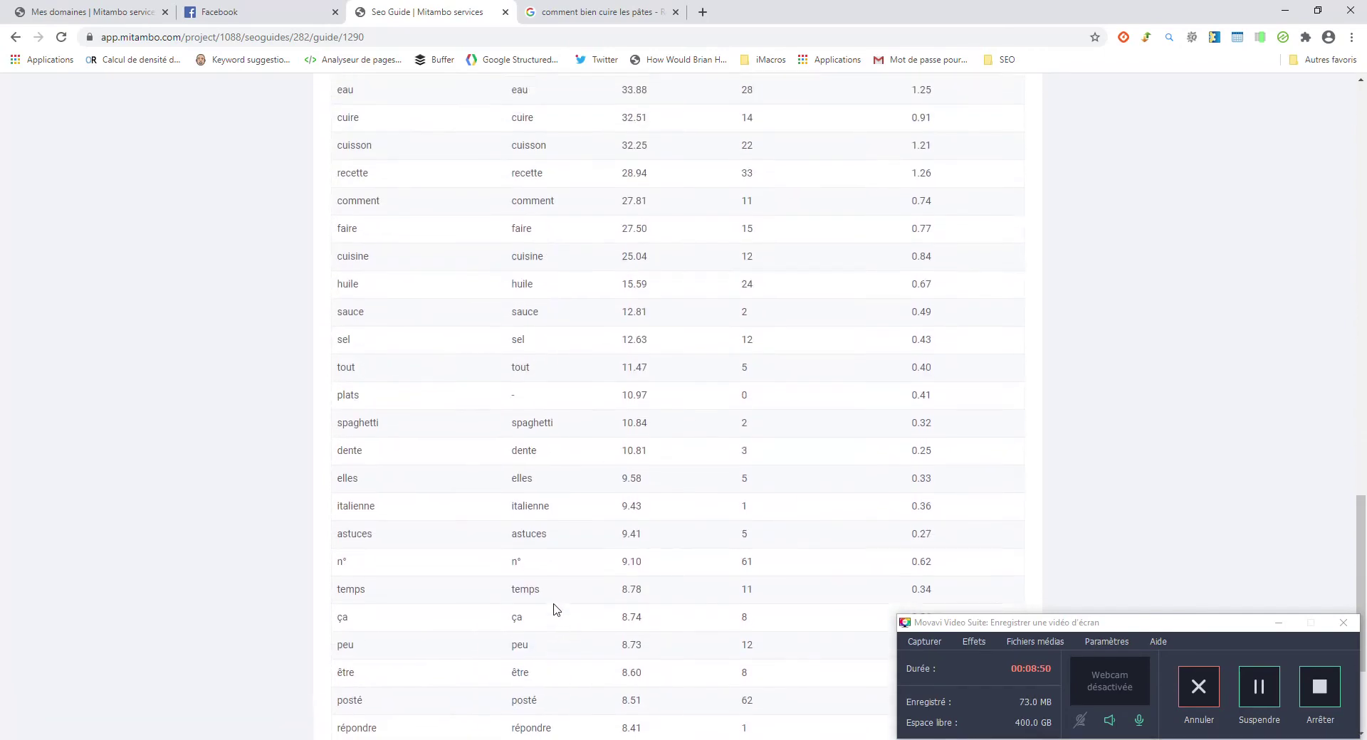
{"action": "scroll", "coordinate": [557, 610], "scroll_direction": "up", "scroll_amount": 2}
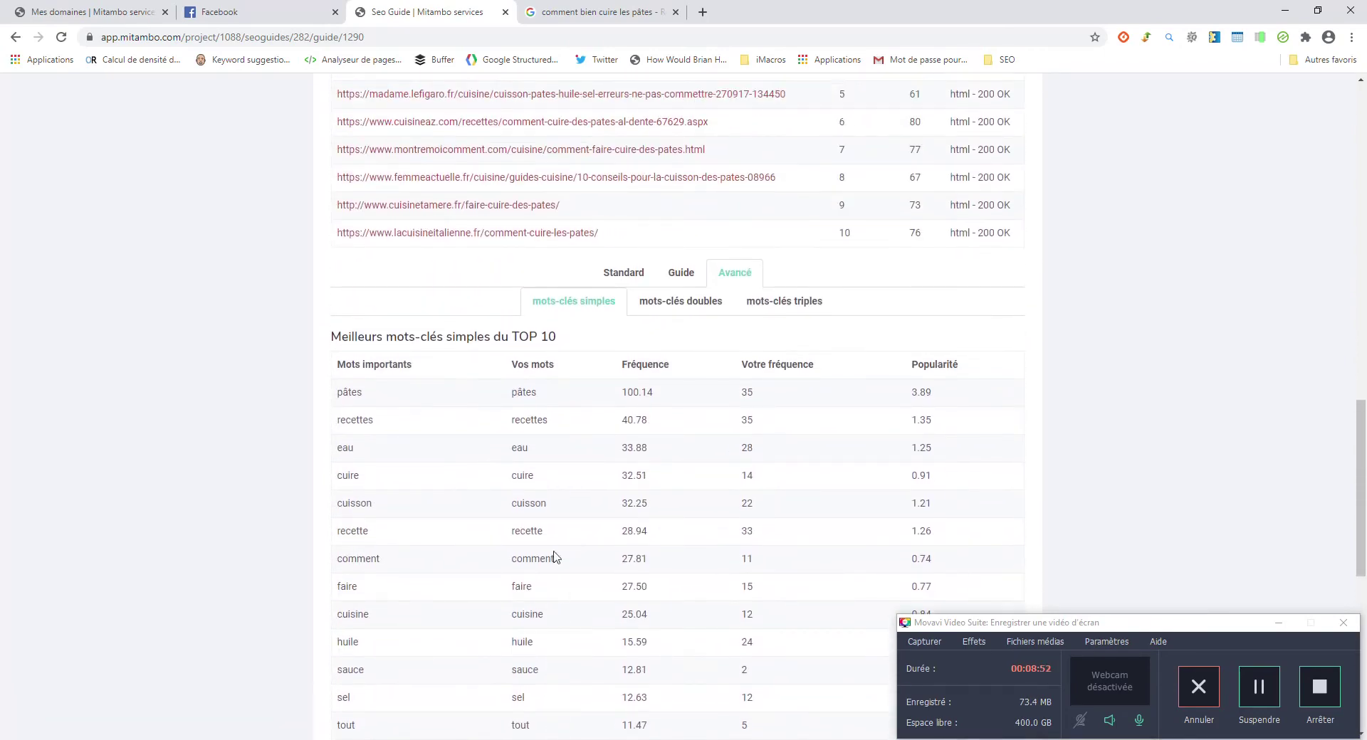
- Recheck the single-keyword table down to its last row and return to the "Décompte des mots clefs" section
{"action": "scroll", "coordinate": [557, 482], "scroll_direction": "down", "scroll_amount": 6}
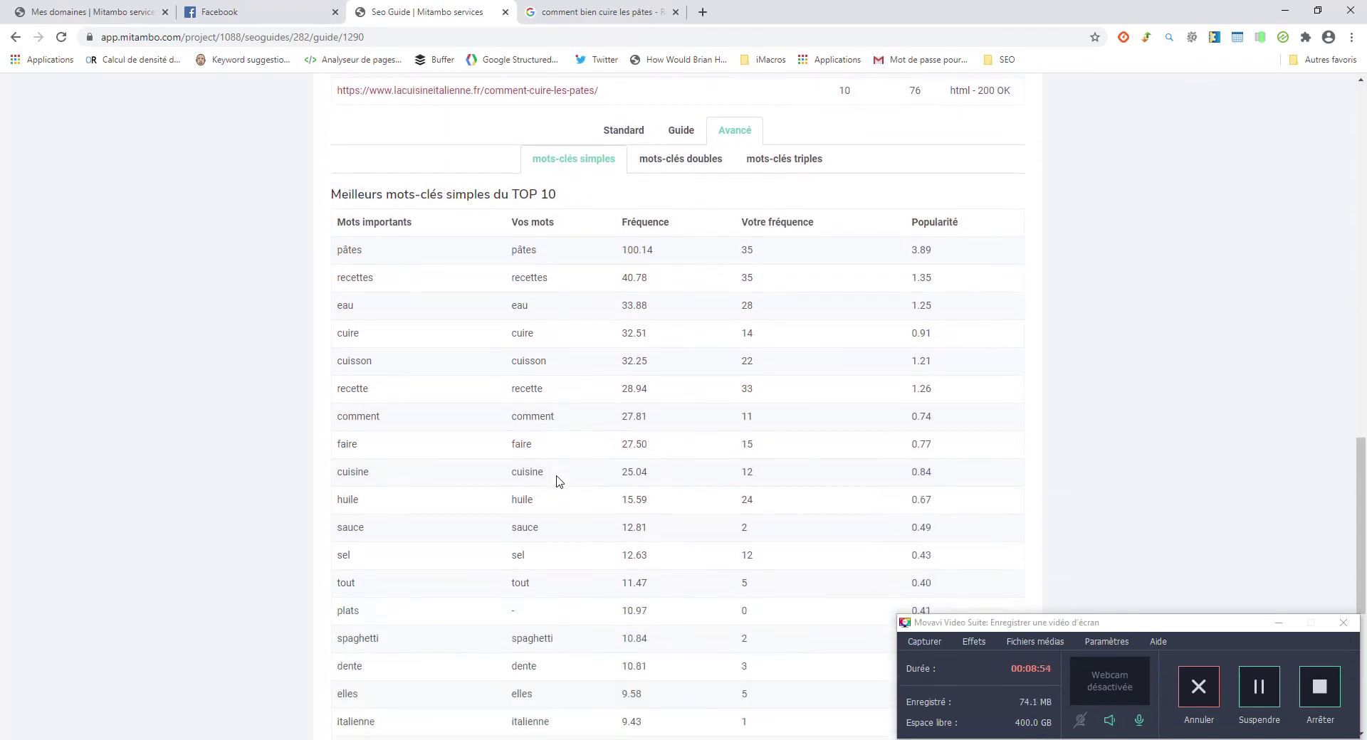
{"action": "scroll", "coordinate": [557, 482], "scroll_direction": "down", "scroll_amount": 2}
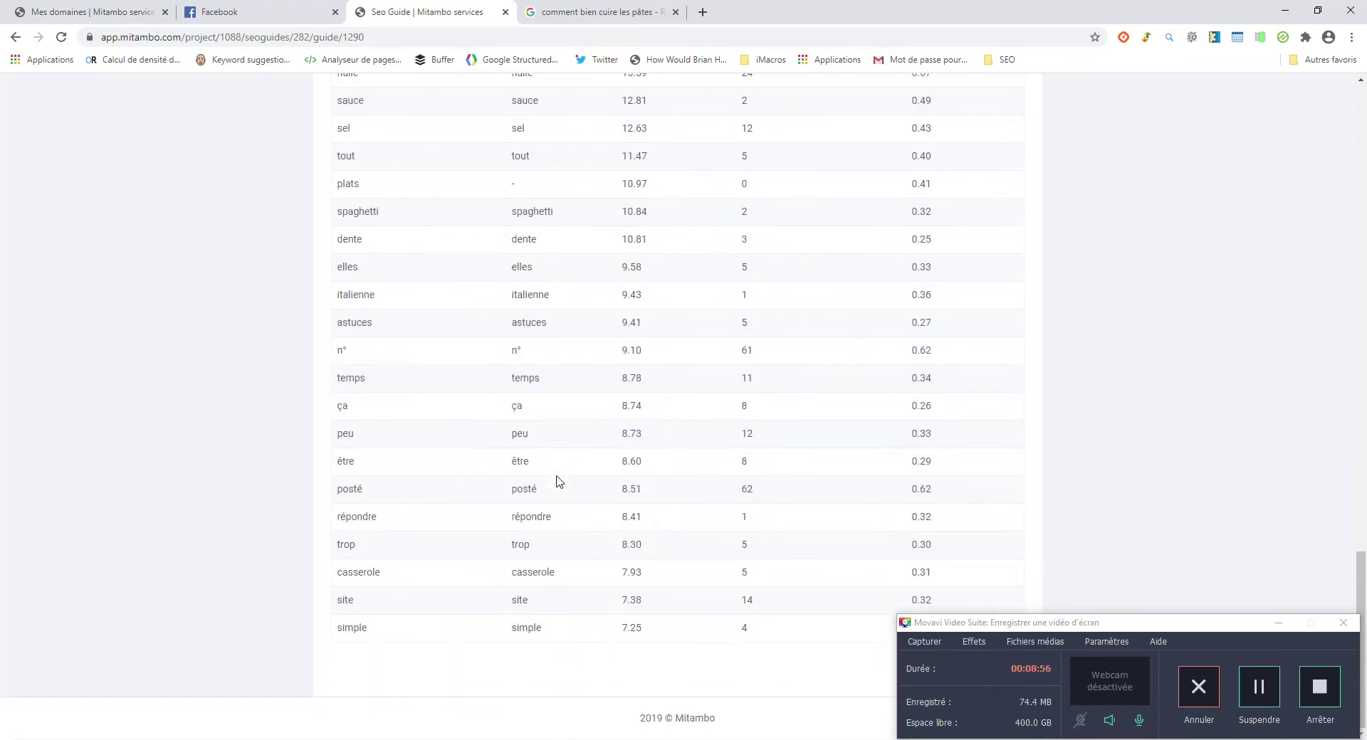
{"action": "scroll", "coordinate": [556, 482], "scroll_direction": "up", "scroll_amount": 8}
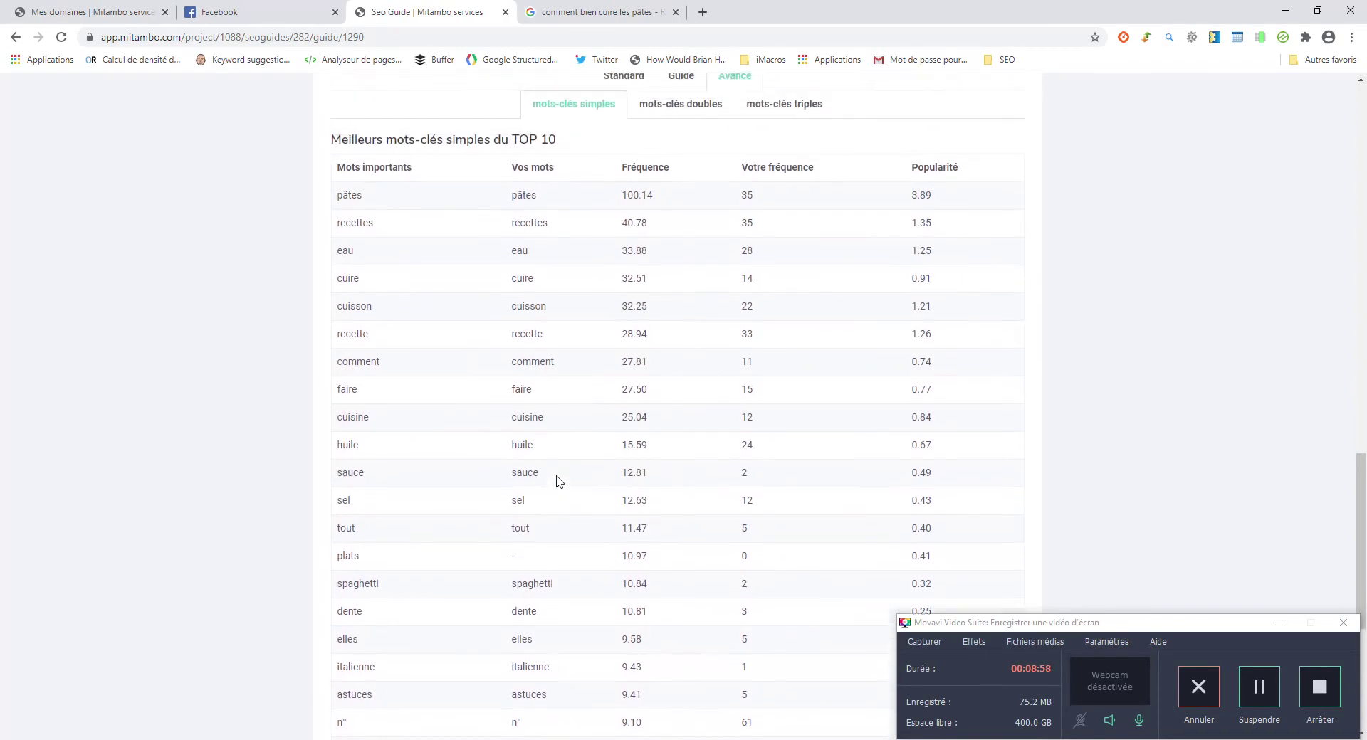
{"action": "scroll", "coordinate": [560, 482], "scroll_direction": "up", "scroll_amount": 1}
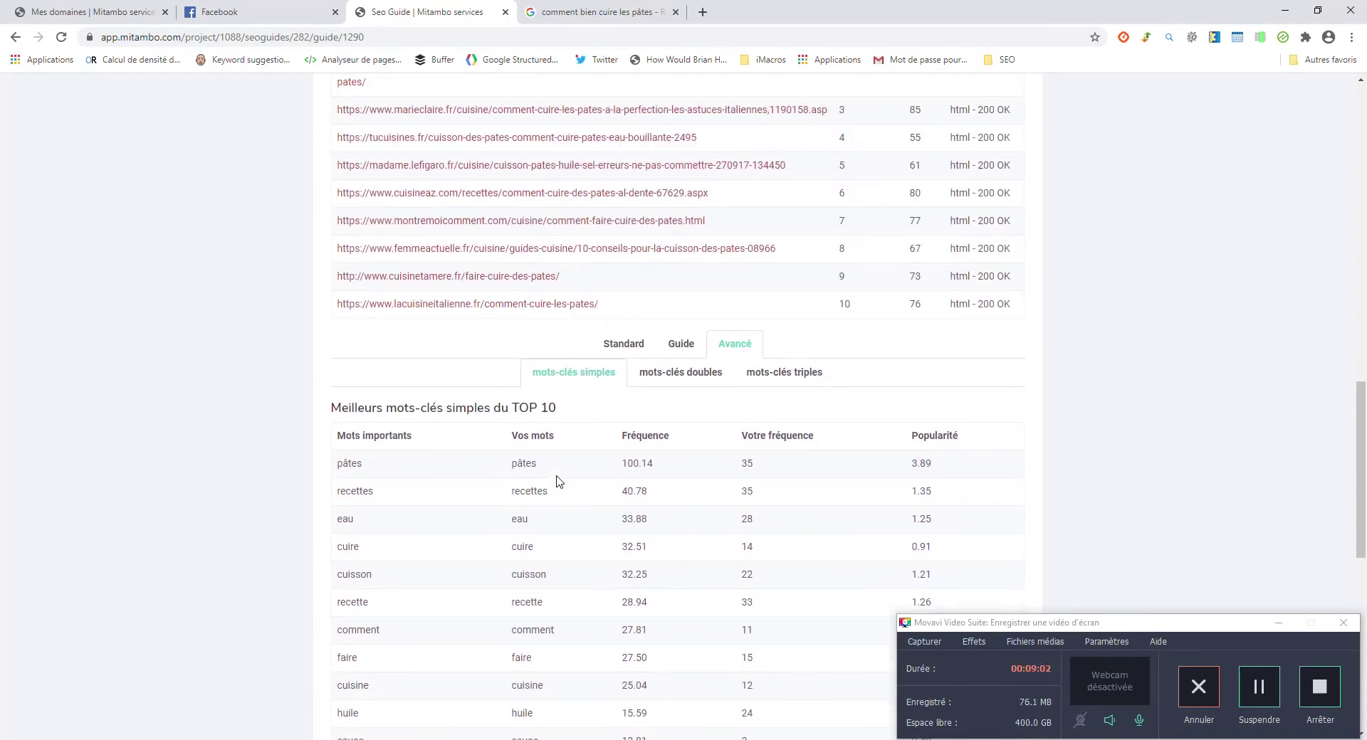
{"action": "scroll", "coordinate": [559, 482], "scroll_direction": "up", "scroll_amount": 4}
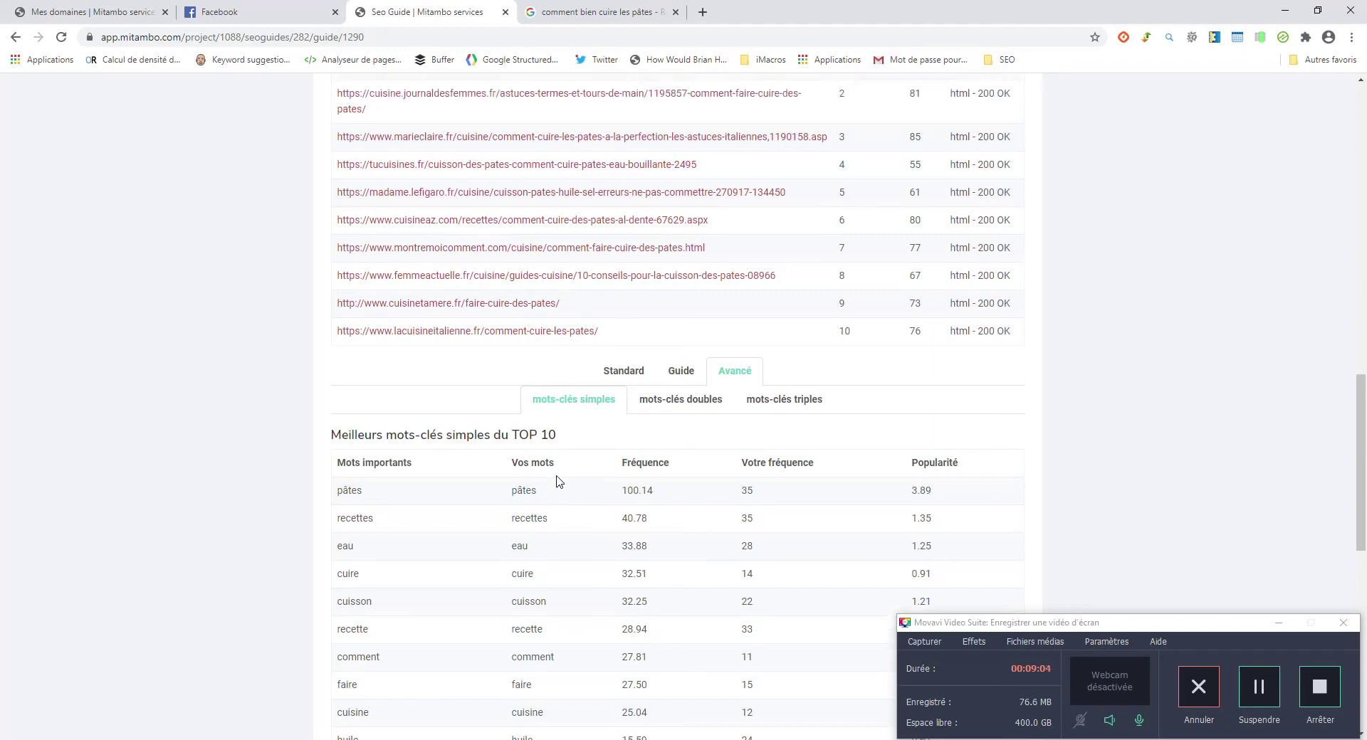
{"action": "scroll", "coordinate": [558, 446], "scroll_direction": "down", "scroll_amount": 4}
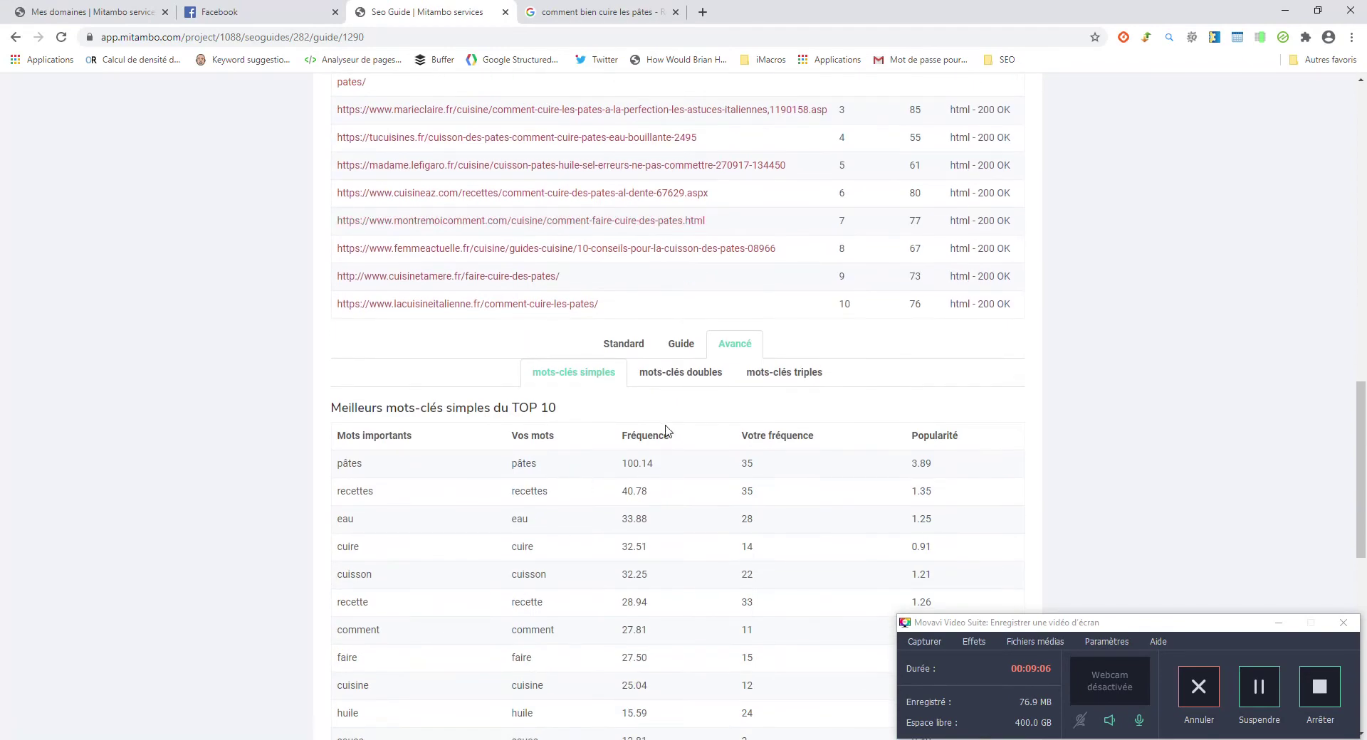
{"action": "scroll", "coordinate": [655, 460], "scroll_direction": "up", "scroll_amount": 3}
{"action": "scroll", "coordinate": [667, 459], "scroll_direction": "down", "scroll_amount": 2}
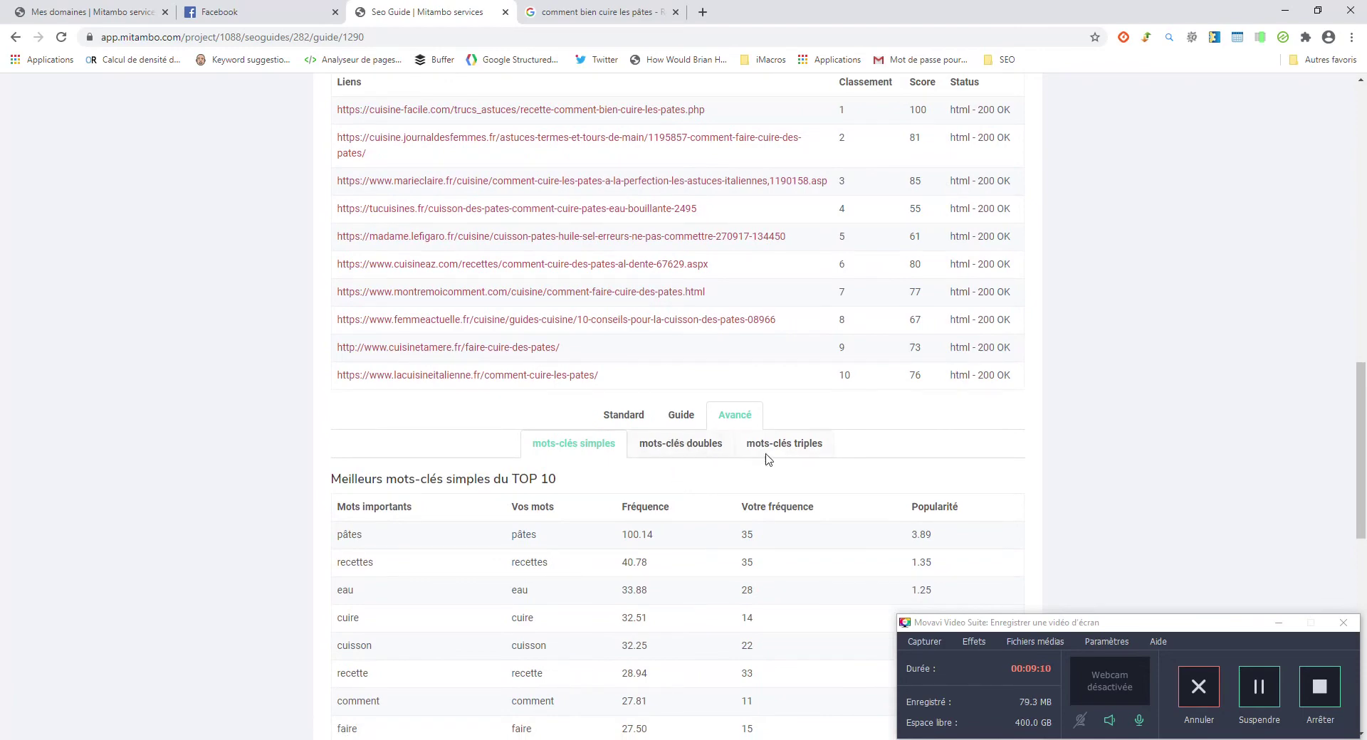
{"action": "scroll", "coordinate": [696, 477], "scroll_direction": "up", "scroll_amount": 5}
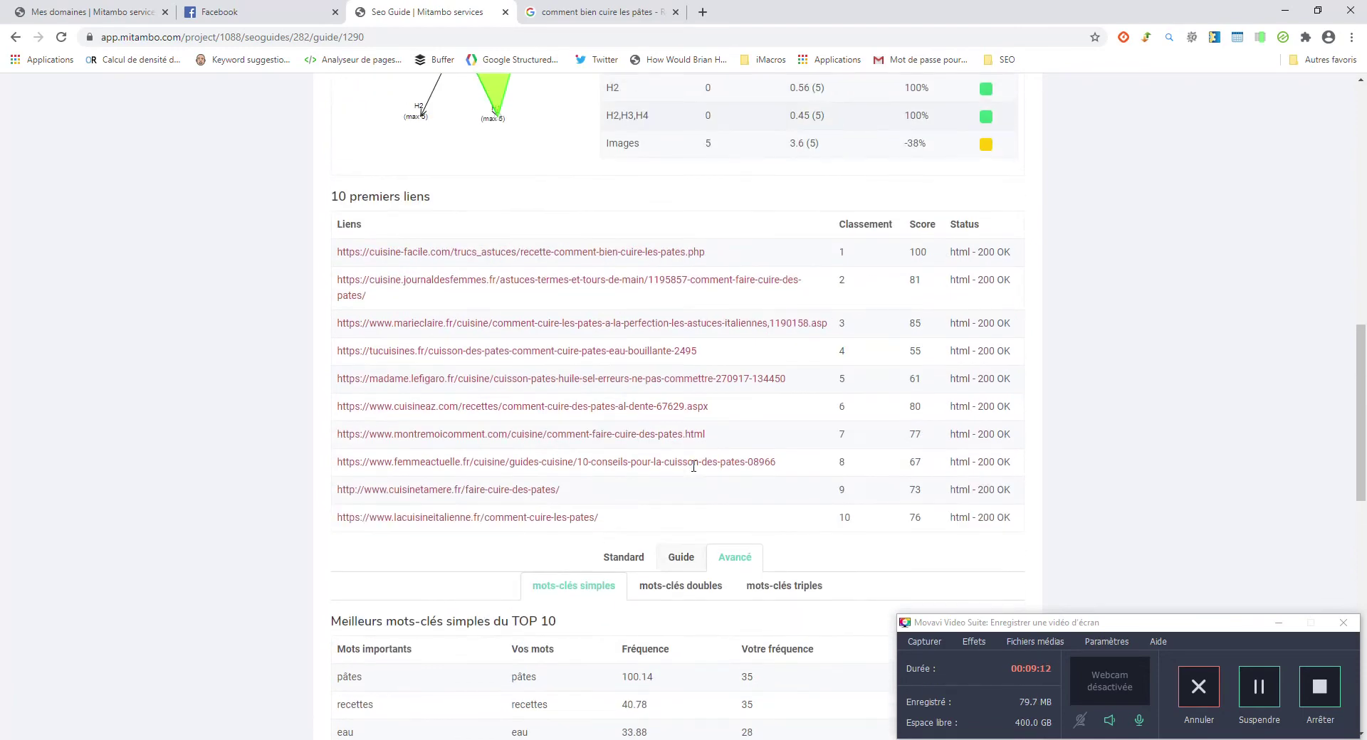
{"action": "scroll", "coordinate": [732, 481], "scroll_direction": "up", "scroll_amount": 8}
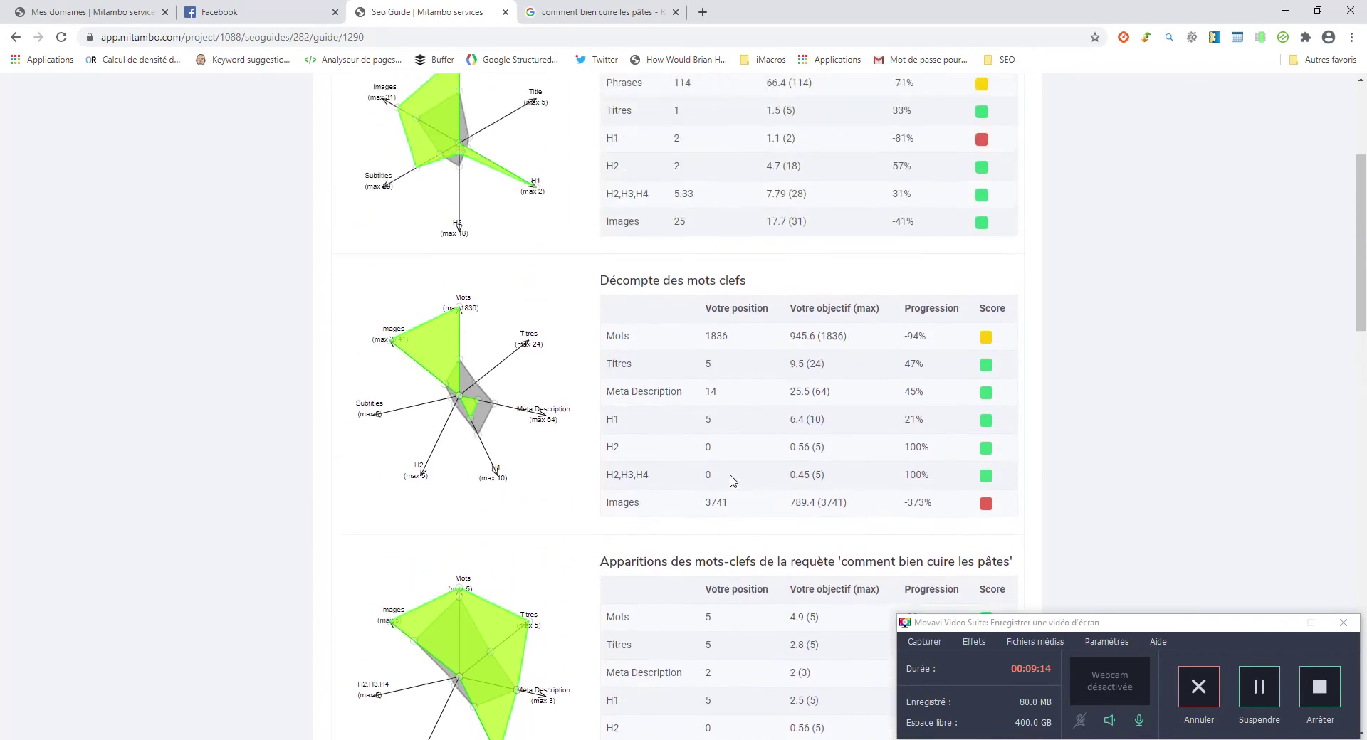
- Open the Guide view below the ten top-ranked links and review its Title, Desc, H1, H2 and H3 suggestions
{"action": "scroll", "coordinate": [733, 481], "scroll_direction": "down", "scroll_amount": 4}
{"action": "scroll", "coordinate": [733, 480], "scroll_direction": "down", "scroll_amount": 10}
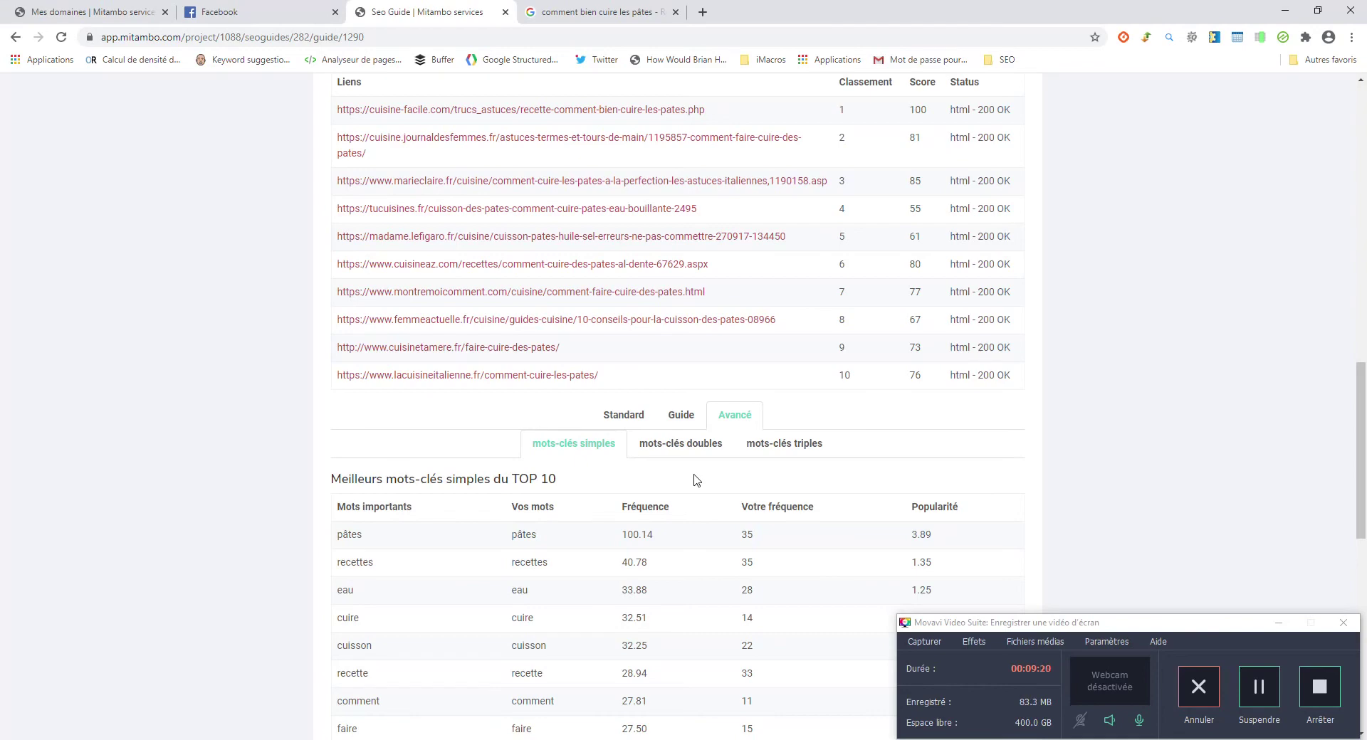
{"action": "left_click", "coordinate": [680, 415]}
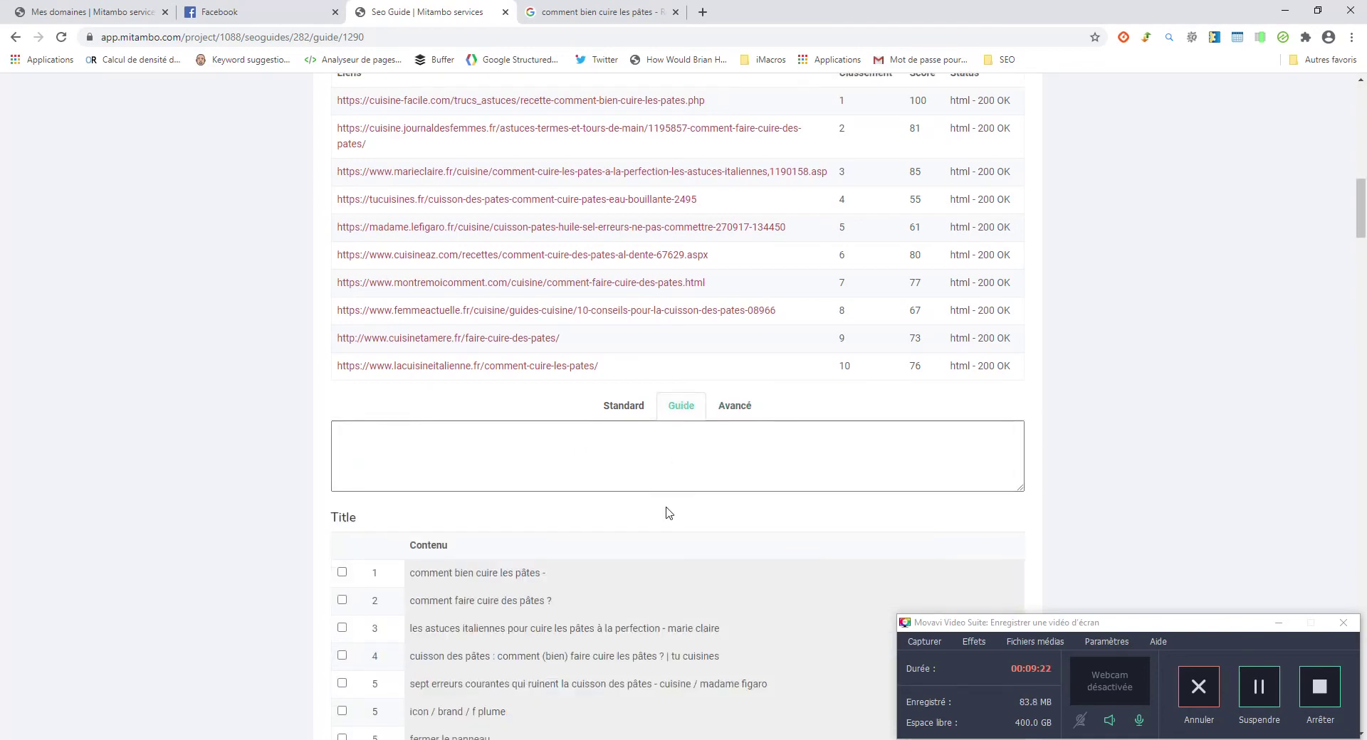
{"action": "scroll", "coordinate": [669, 511], "scroll_direction": "down", "scroll_amount": 4}
{"action": "scroll", "coordinate": [655, 498], "scroll_direction": "down", "scroll_amount": 2}
{"action": "scroll", "coordinate": [556, 441], "scroll_direction": "up", "scroll_amount": 1}
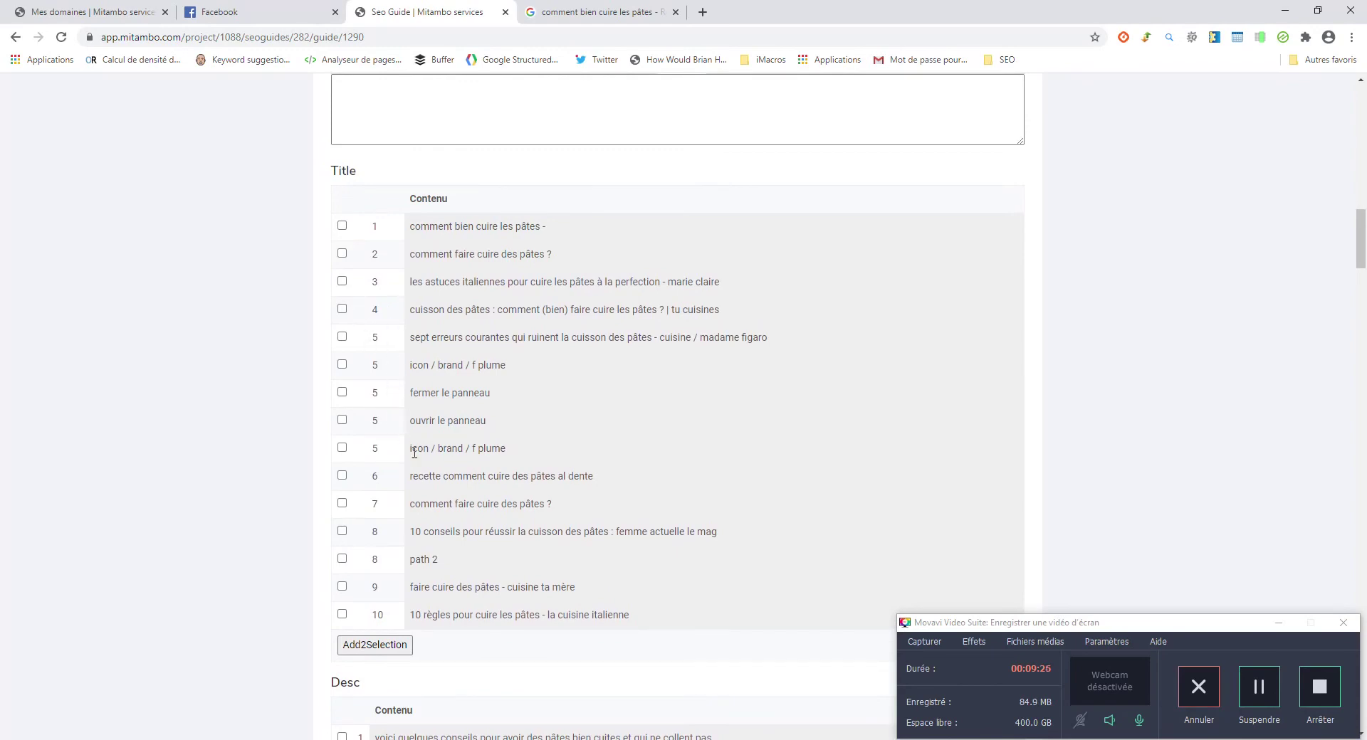
{"action": "scroll", "coordinate": [453, 385], "scroll_direction": "down", "scroll_amount": 9}
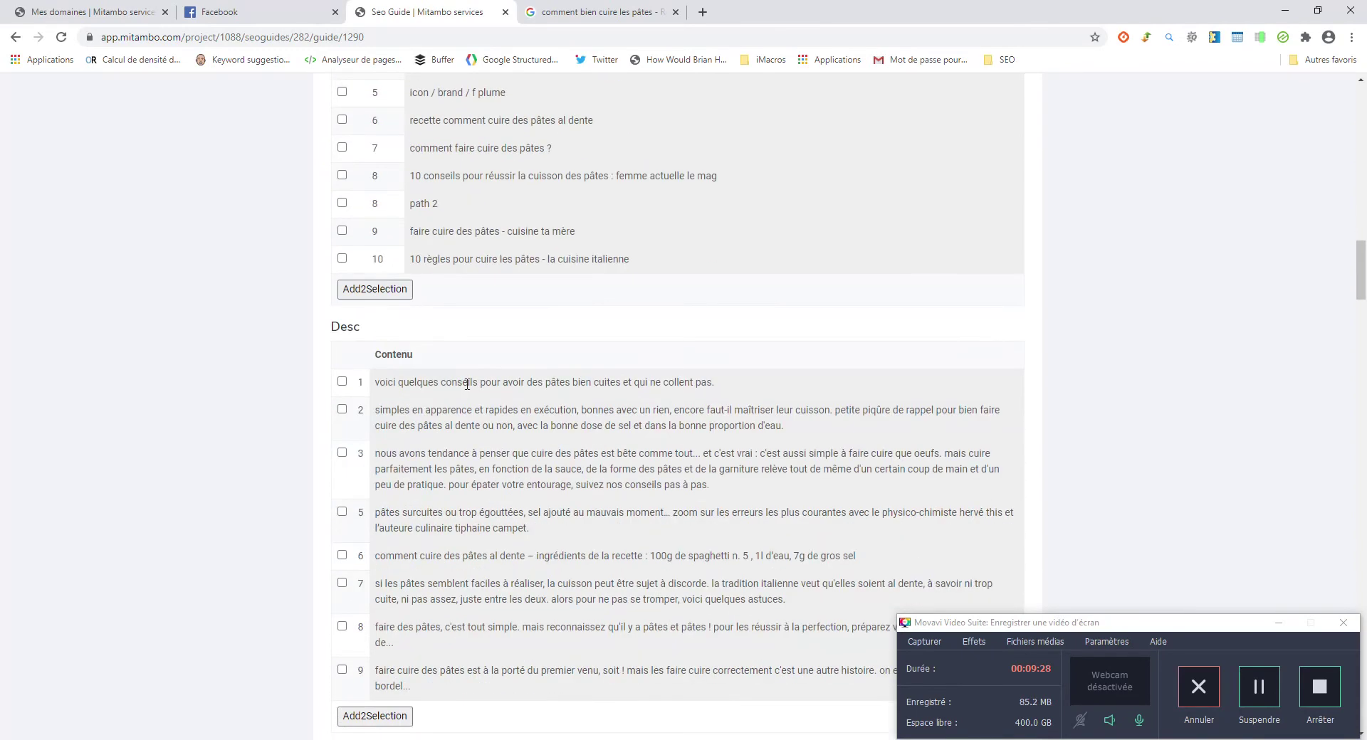
{"action": "scroll", "coordinate": [468, 385], "scroll_direction": "up", "scroll_amount": 2}
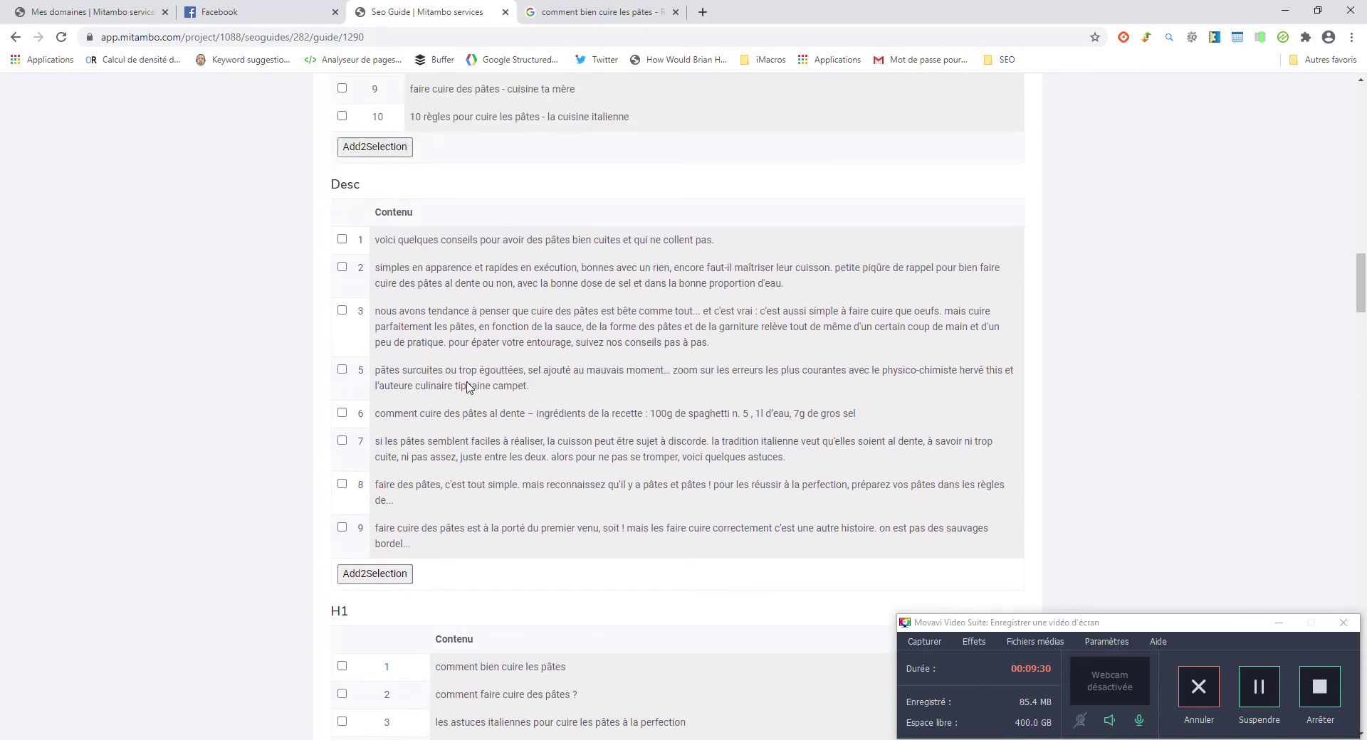
{"action": "scroll", "coordinate": [468, 385], "scroll_direction": "down", "scroll_amount": 5}
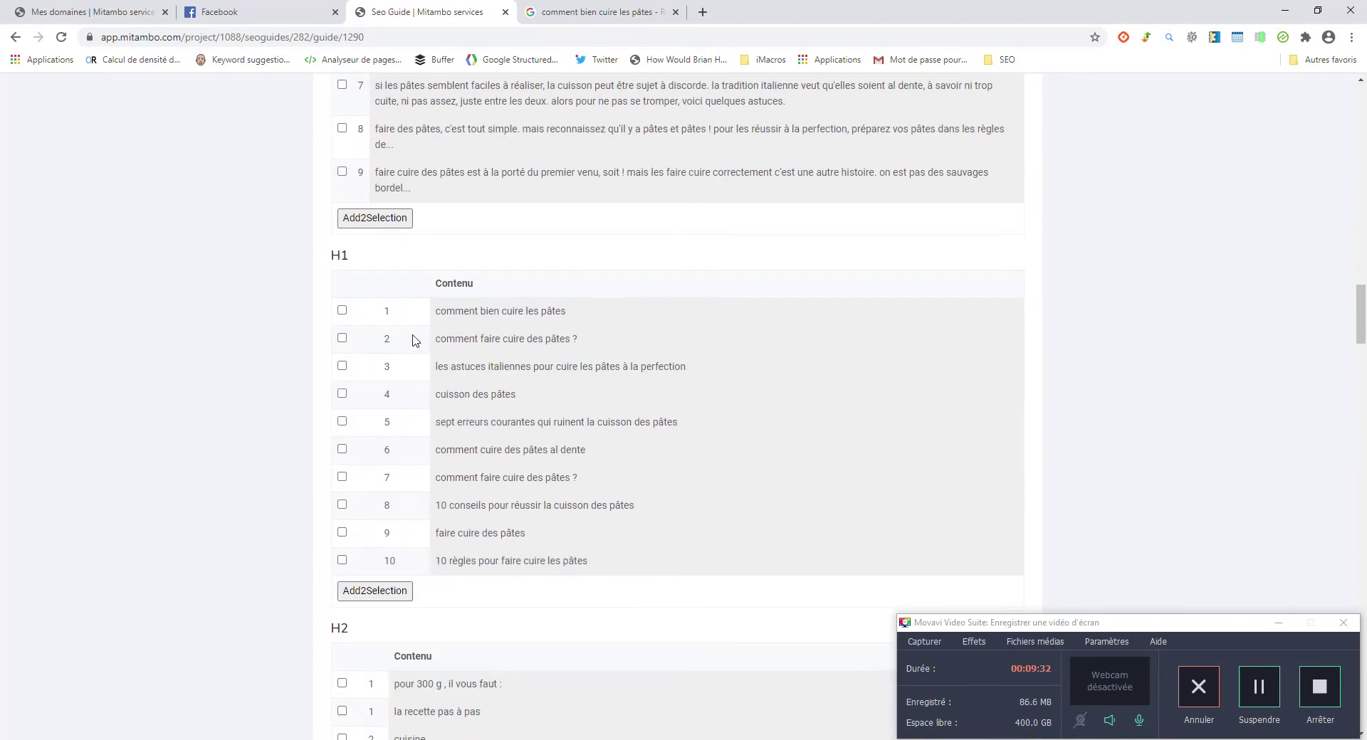
{"action": "scroll", "coordinate": [472, 418], "scroll_direction": "down", "scroll_amount": 13}
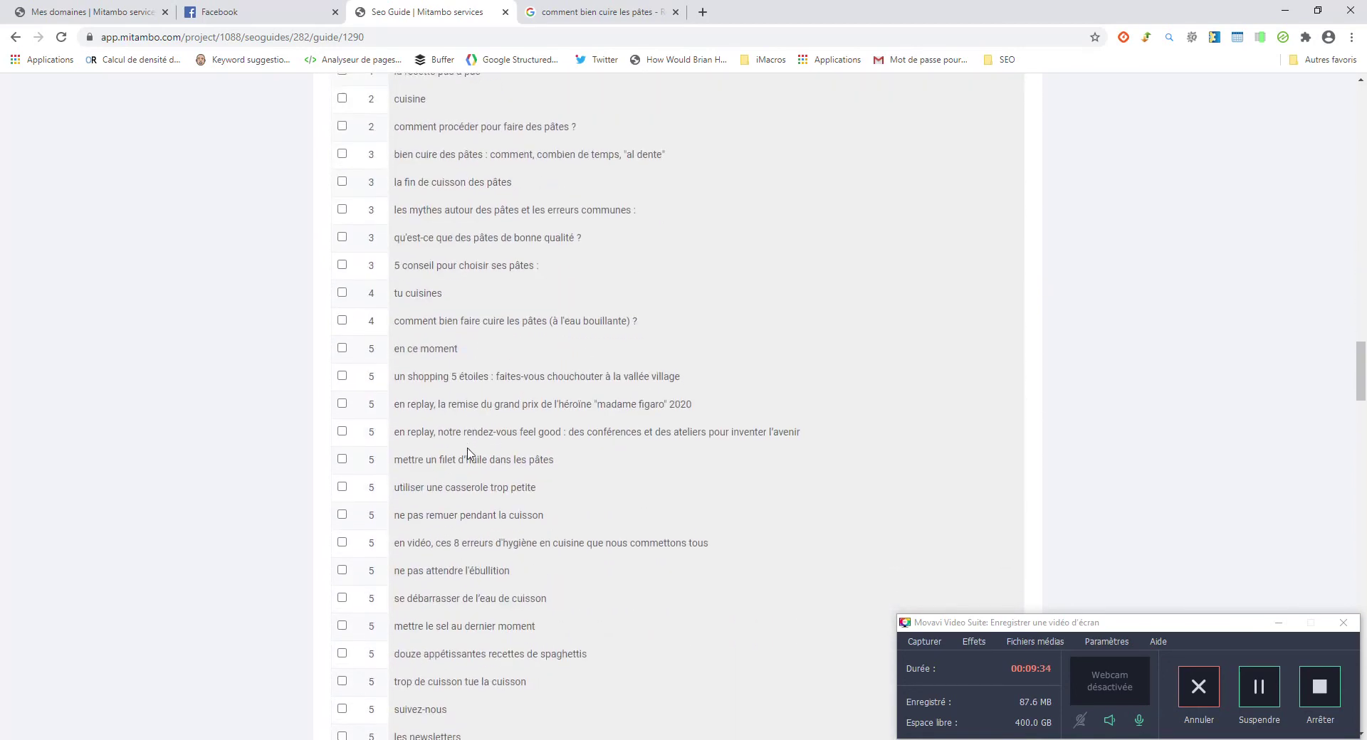
{"action": "scroll", "coordinate": [470, 452], "scroll_direction": "down", "scroll_amount": 11}
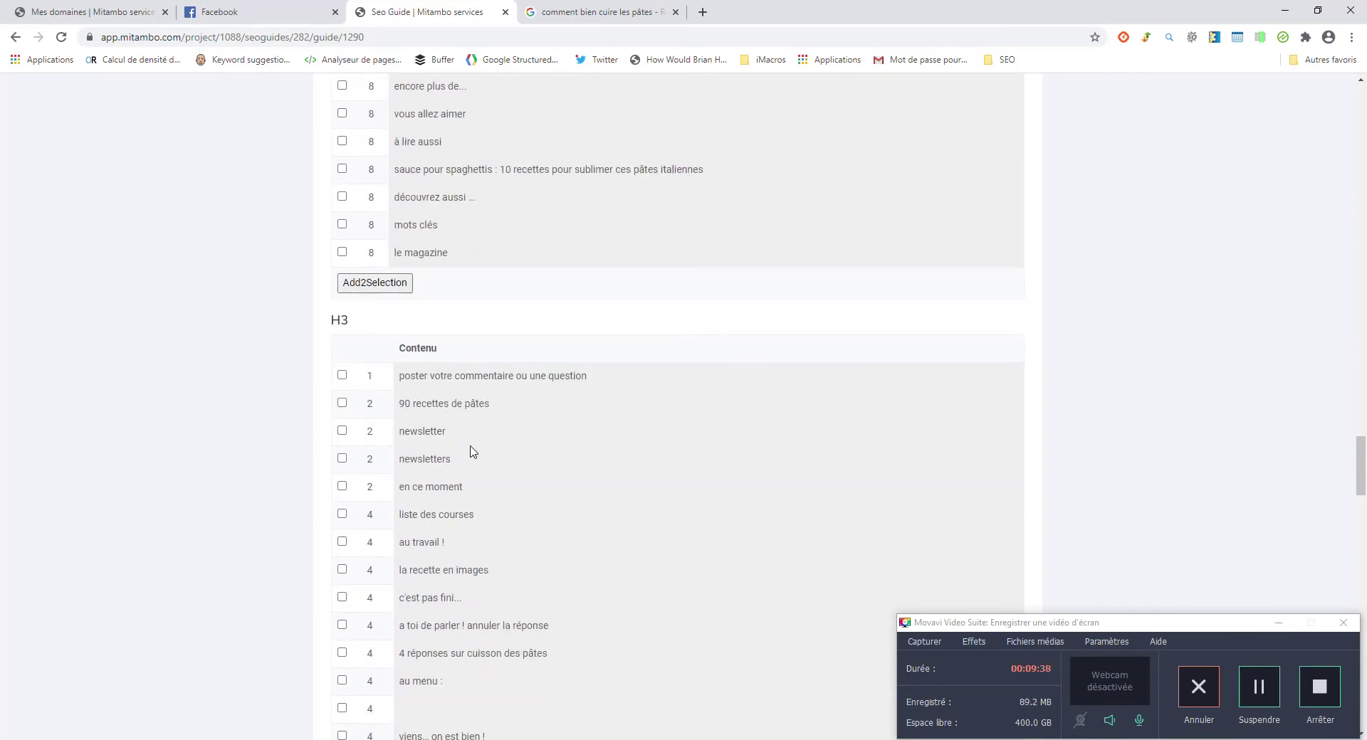
- Tick the first four H1 suggestions plus the H2 entries "comment procéder pour faire des pâtes ?" and "bien cuire des pâtes : comment, combien de temps, "al dente""
{"action": "scroll", "coordinate": [470, 452], "scroll_direction": "up", "scroll_amount": 20}
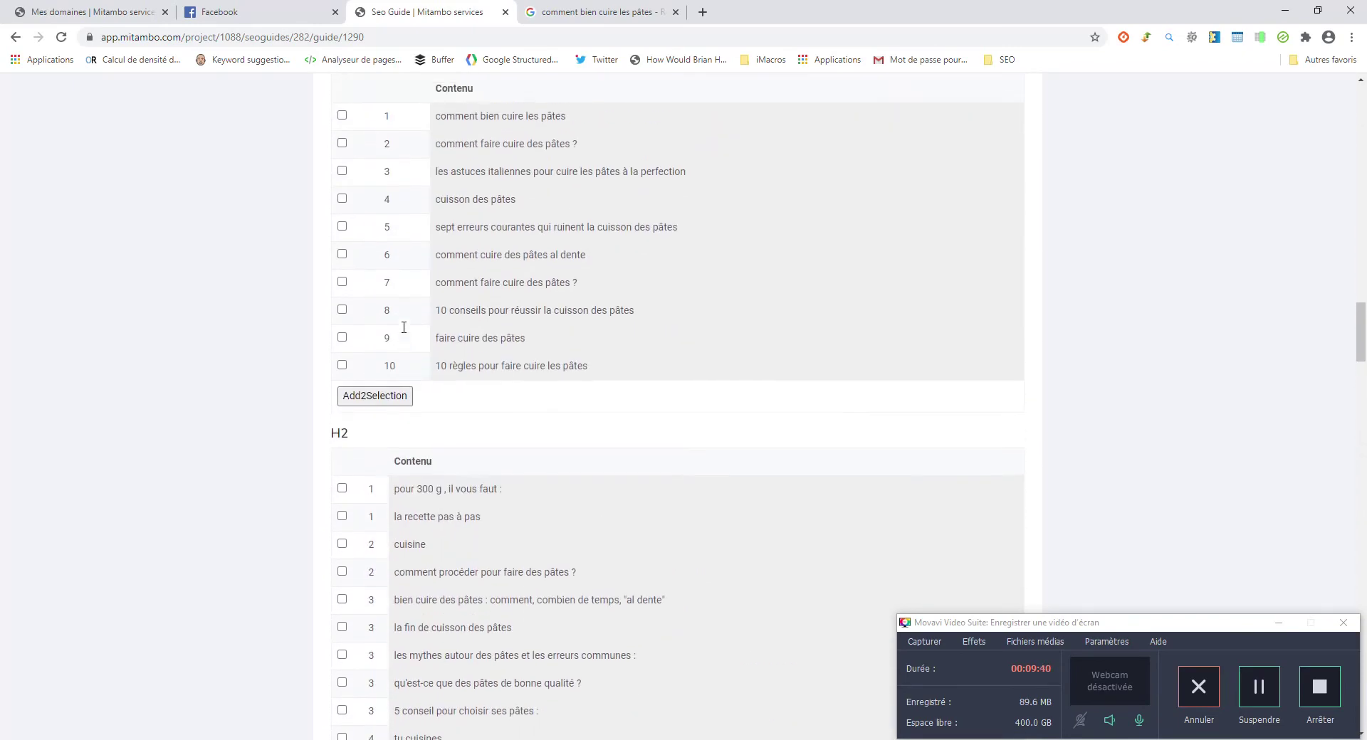
{"action": "scroll", "coordinate": [404, 327], "scroll_direction": "up", "scroll_amount": 7}
{"action": "scroll", "coordinate": [404, 327], "scroll_direction": "down", "scroll_amount": 4}
{"action": "left_click", "coordinate": [343, 311]}
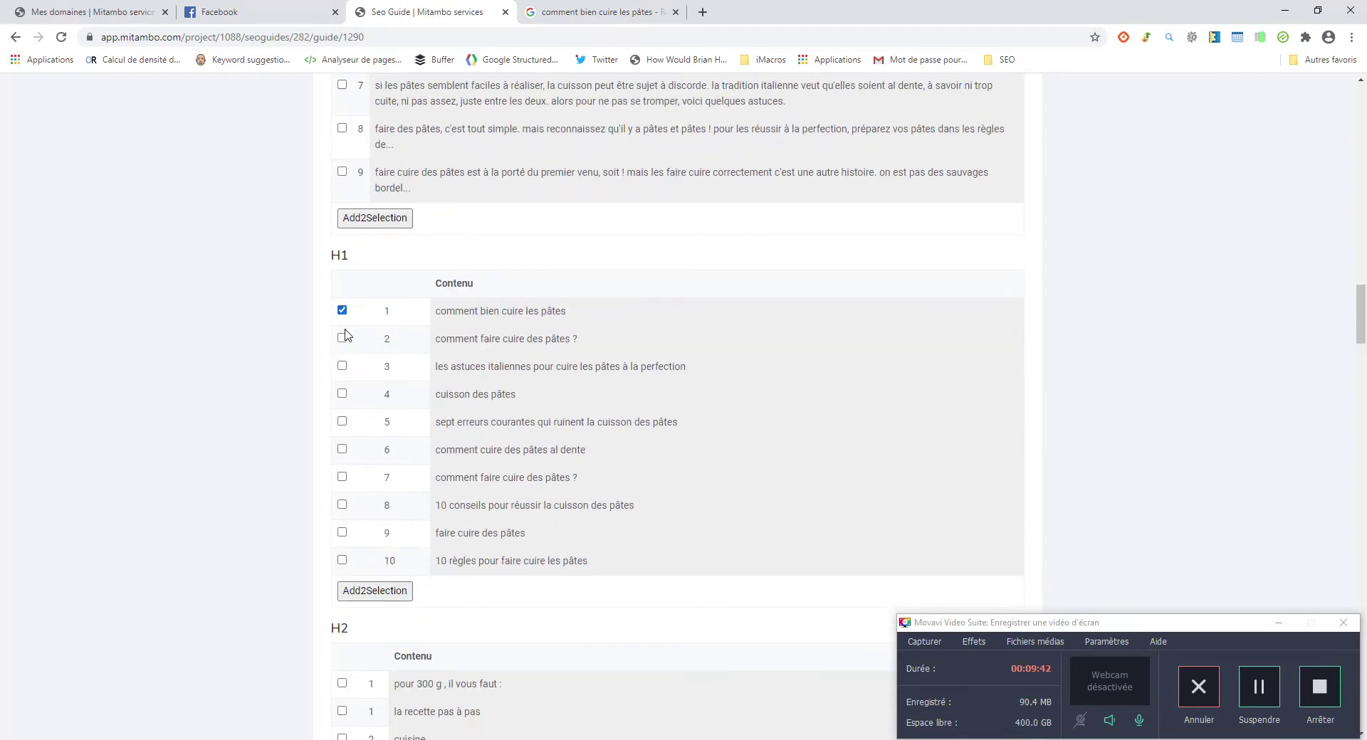
{"action": "left_click", "coordinate": [341, 339]}
{"action": "left_click", "coordinate": [342, 366]}
{"action": "left_click", "coordinate": [342, 394]}
{"action": "scroll", "coordinate": [404, 525], "scroll_direction": "down", "scroll_amount": 4}
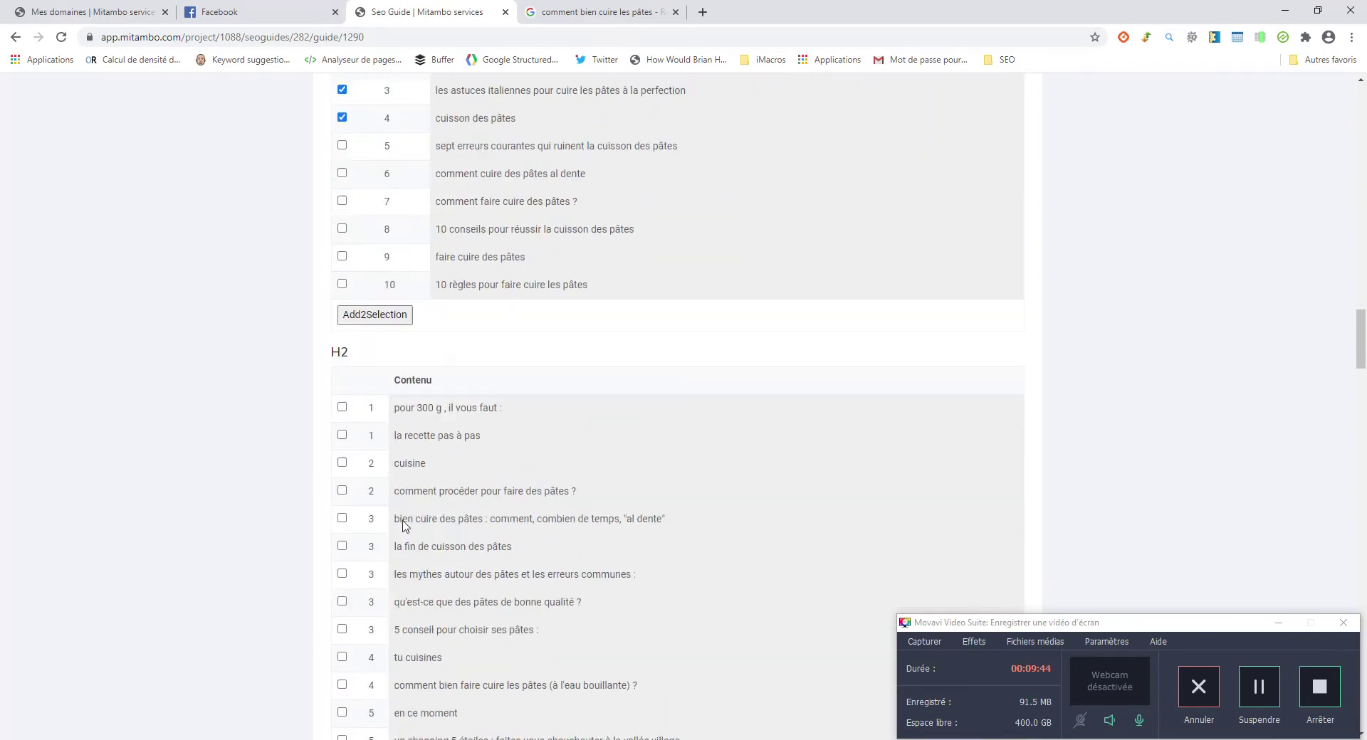
{"action": "left_click", "coordinate": [342, 509]}
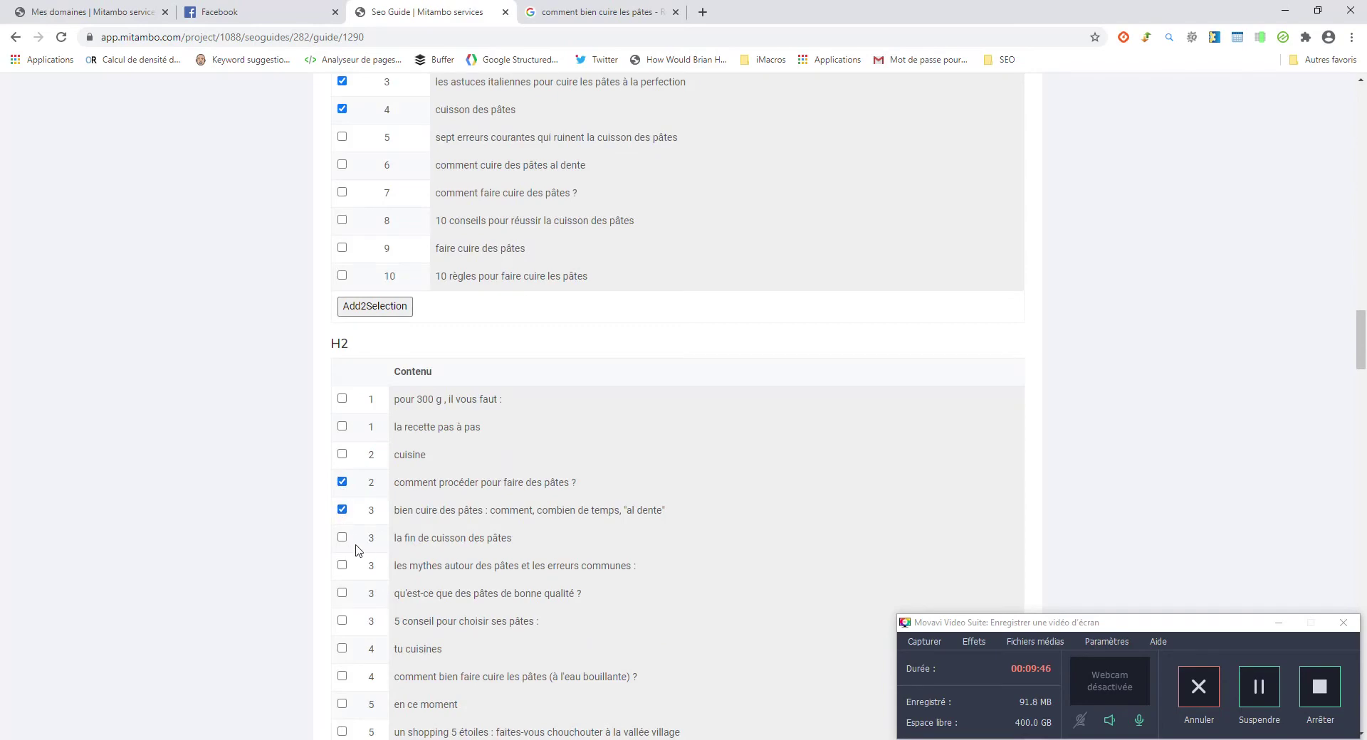
- Tick the H3 entries "newsletters", "en ce moment", "liste des courses", "au travail !" and "la recette en images"
{"action": "scroll", "coordinate": [358, 556], "scroll_direction": "down", "scroll_amount": 20}
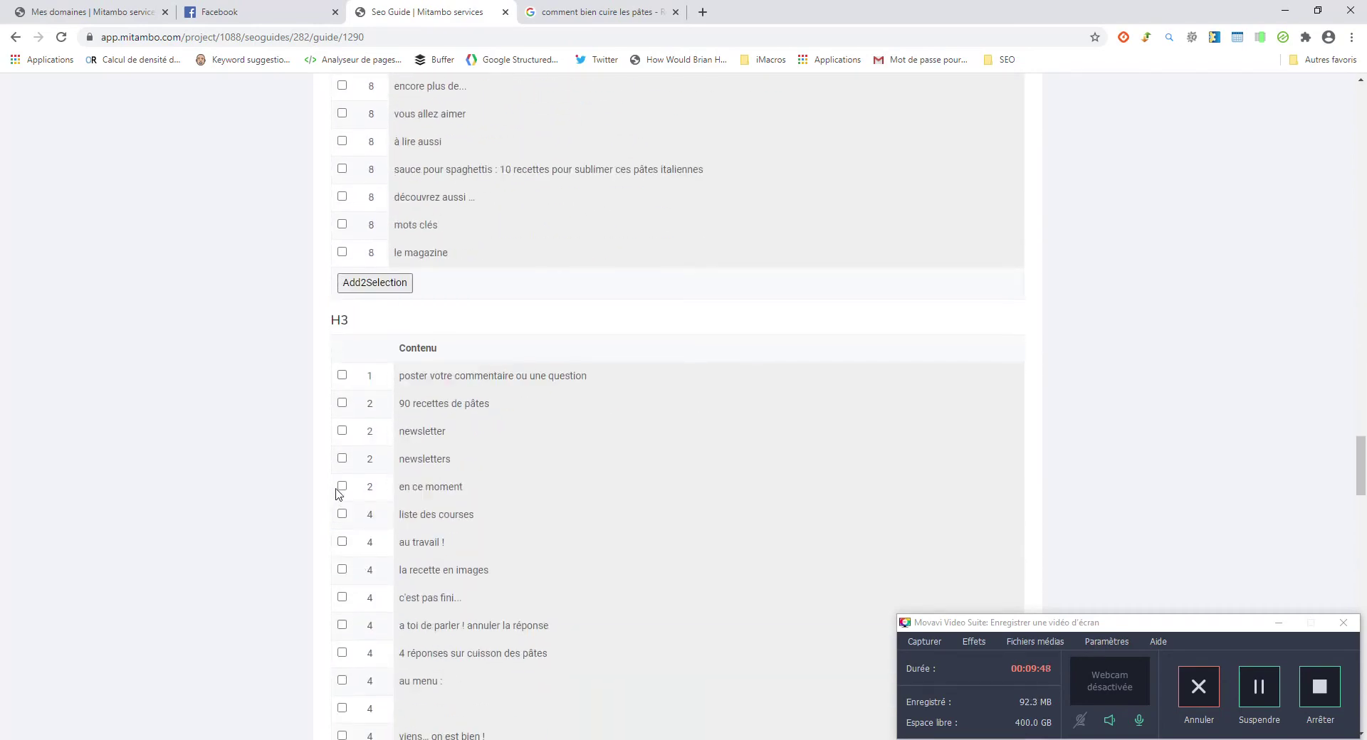
{"action": "left_click", "coordinate": [341, 460]}
{"action": "left_click", "coordinate": [342, 487]}
{"action": "left_click", "coordinate": [343, 515]}
{"action": "left_click", "coordinate": [342, 542]}
{"action": "left_click", "coordinate": [342, 570]}
- Add all ticked headings to the selection and copy the complete resulting text from the Guide text box
{"action": "scroll", "coordinate": [370, 460], "scroll_direction": "up", "scroll_amount": 4}
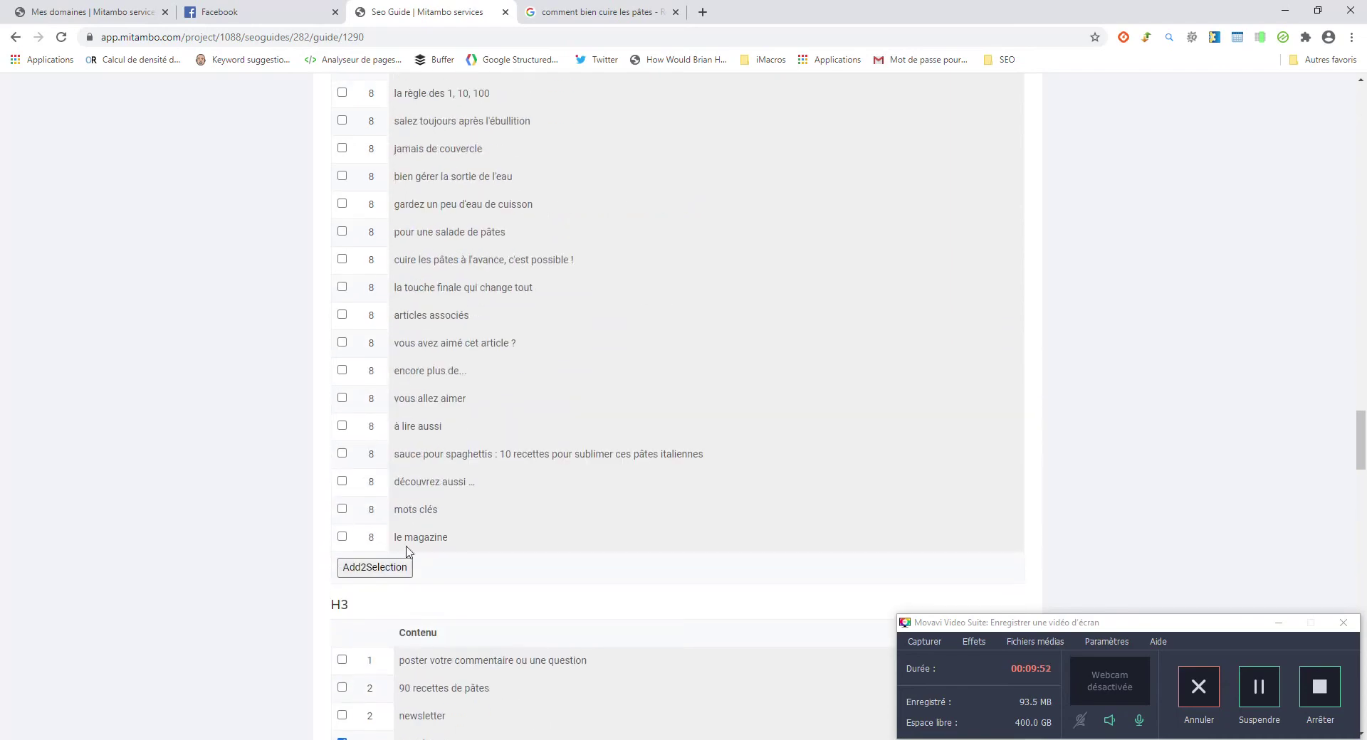
{"action": "left_click", "coordinate": [375, 567]}
{"action": "scroll", "coordinate": [448, 438], "scroll_direction": "up", "scroll_amount": 14}
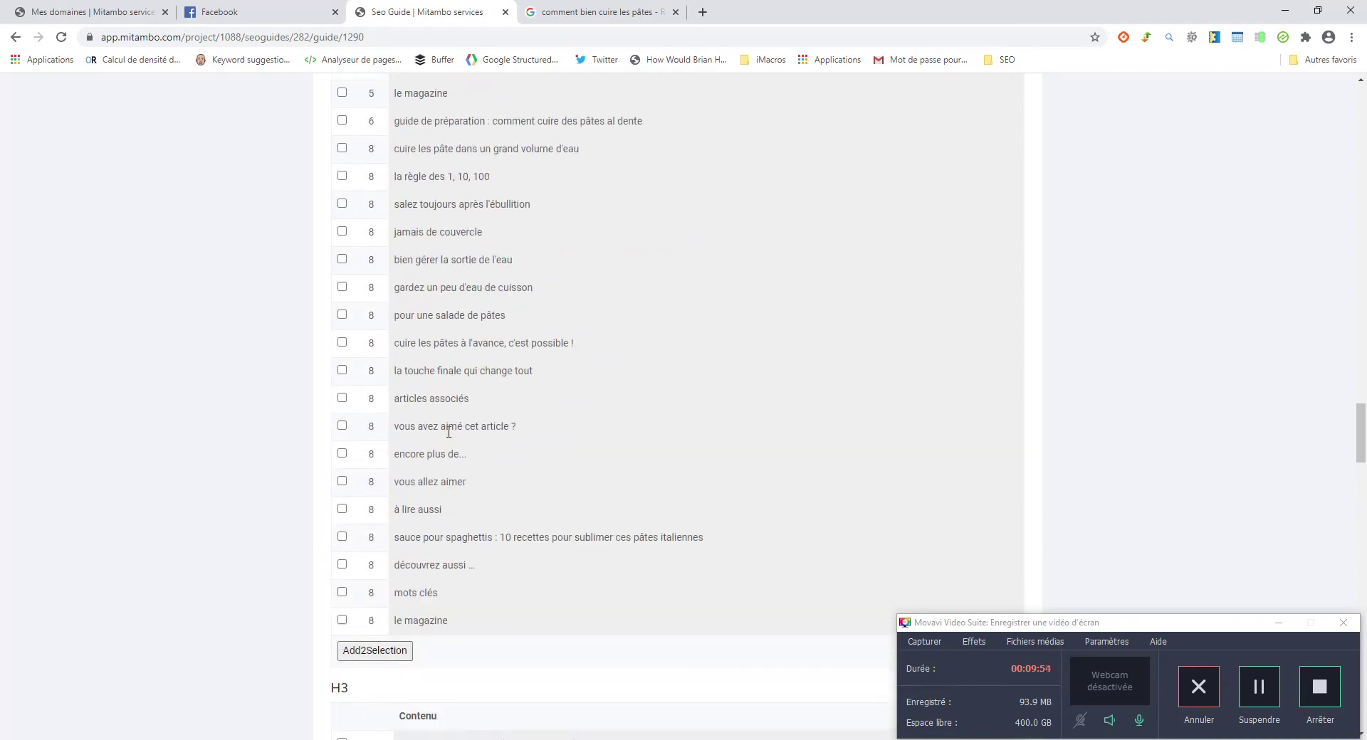
{"action": "scroll", "coordinate": [448, 438], "scroll_direction": "up", "scroll_amount": 10}
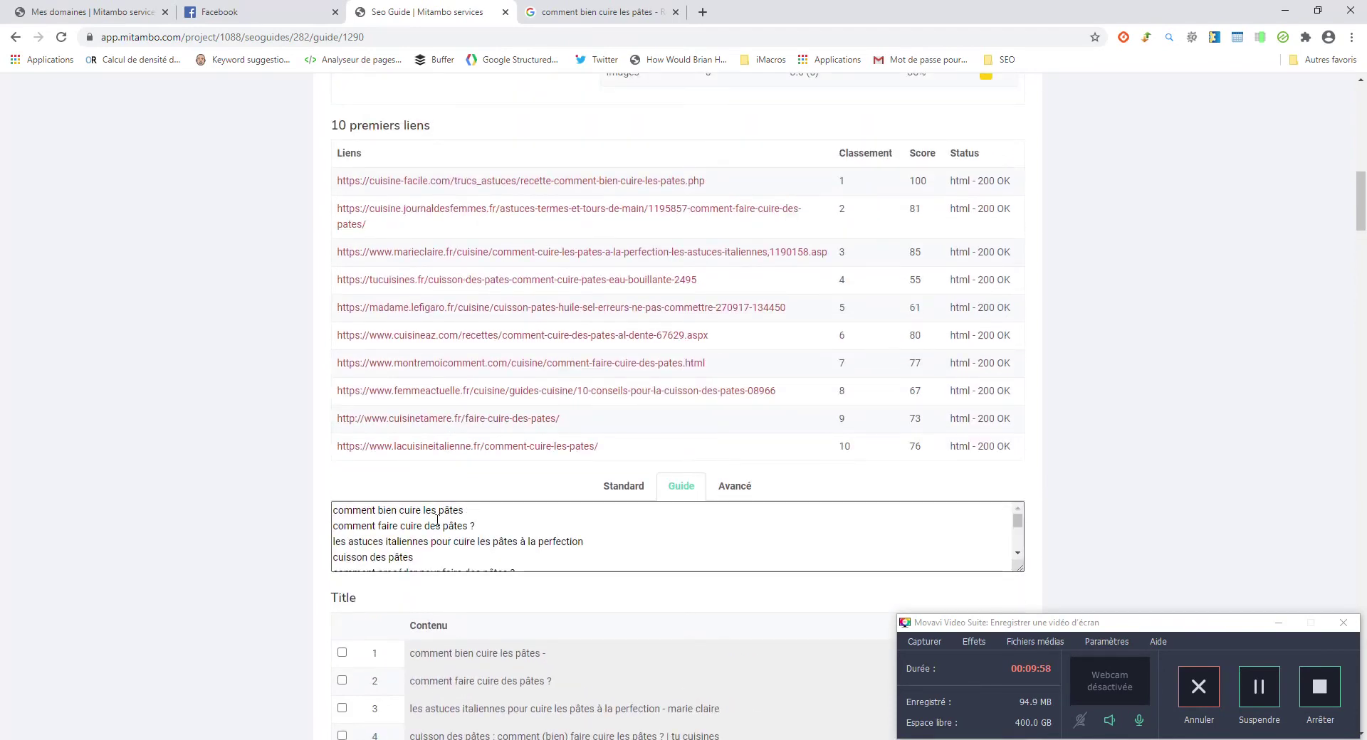
{"action": "key", "text": "ctrl+a"}
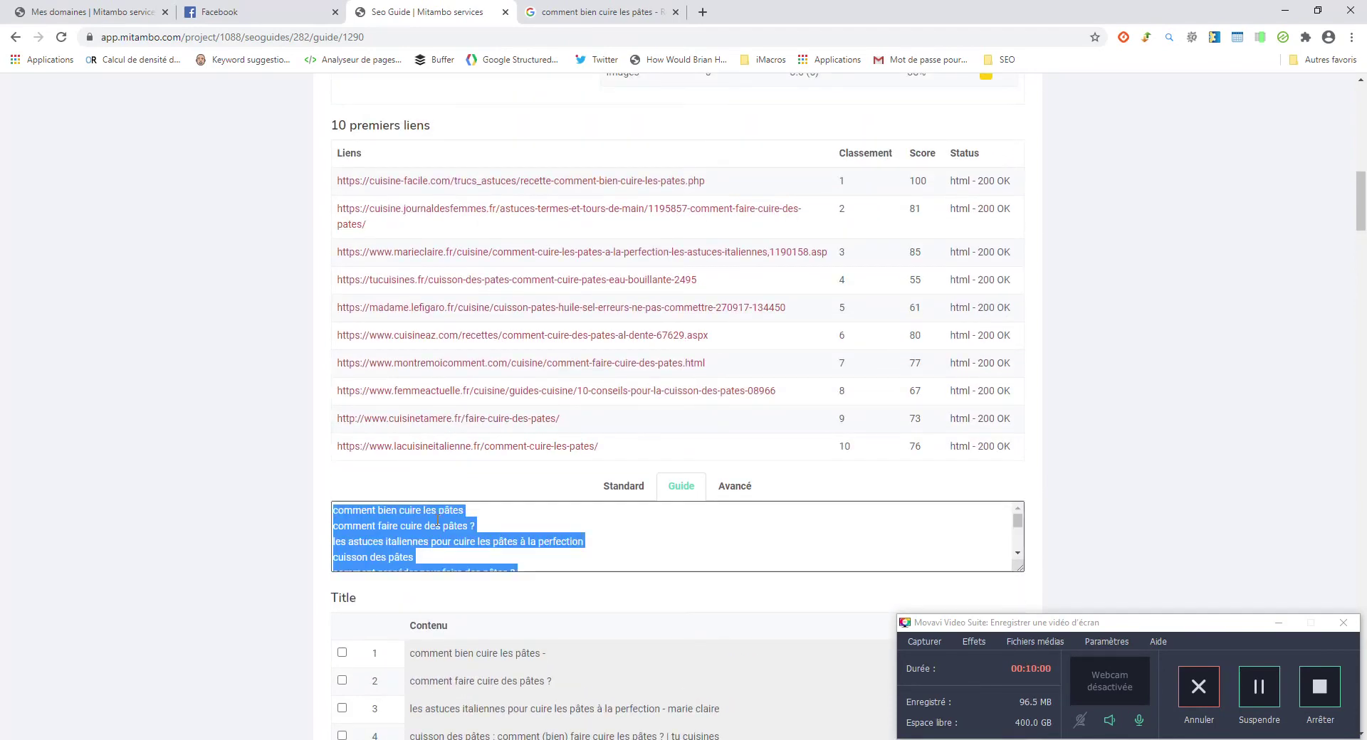
{"action": "key", "text": "ctrl+c"}
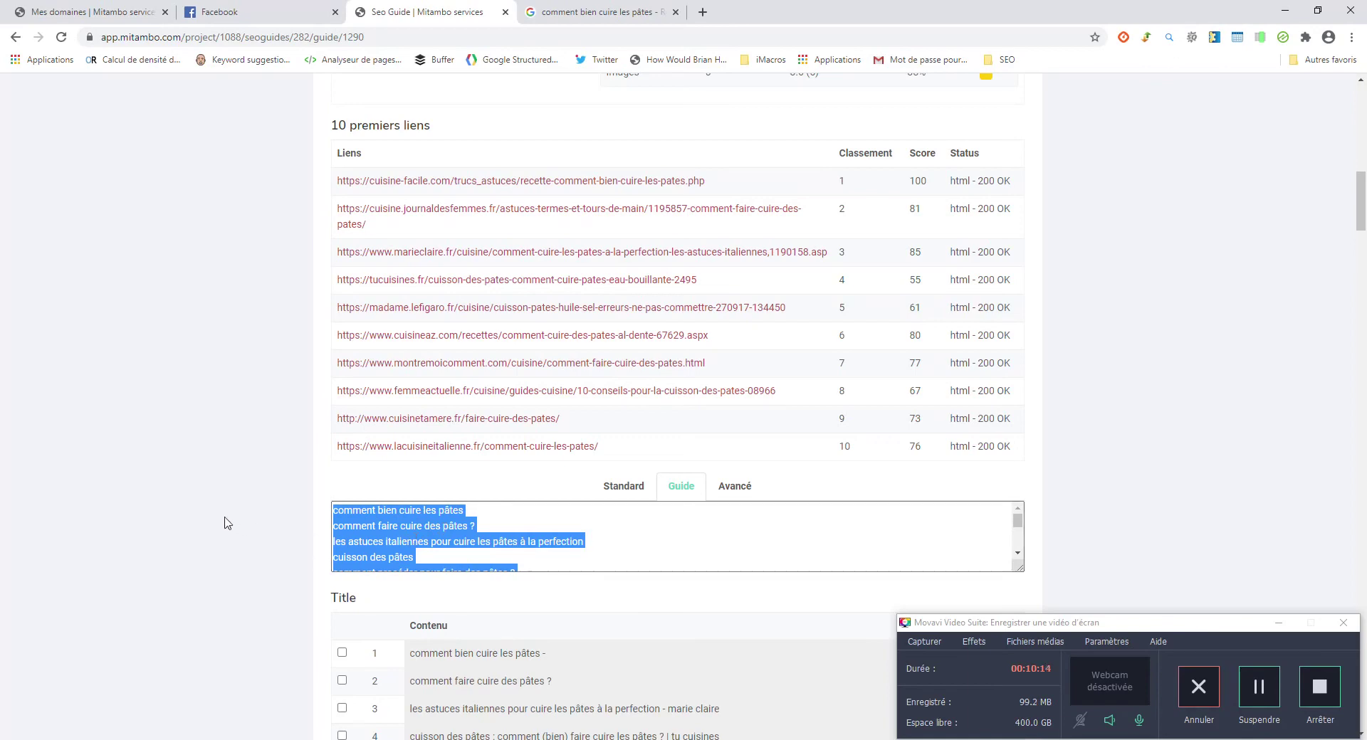
- Launch Freeplane and create a new mind map from the standard-1.6.mm template
{"action": "scroll", "coordinate": [213, 538], "scroll_direction": "down", "scroll_amount": 1}
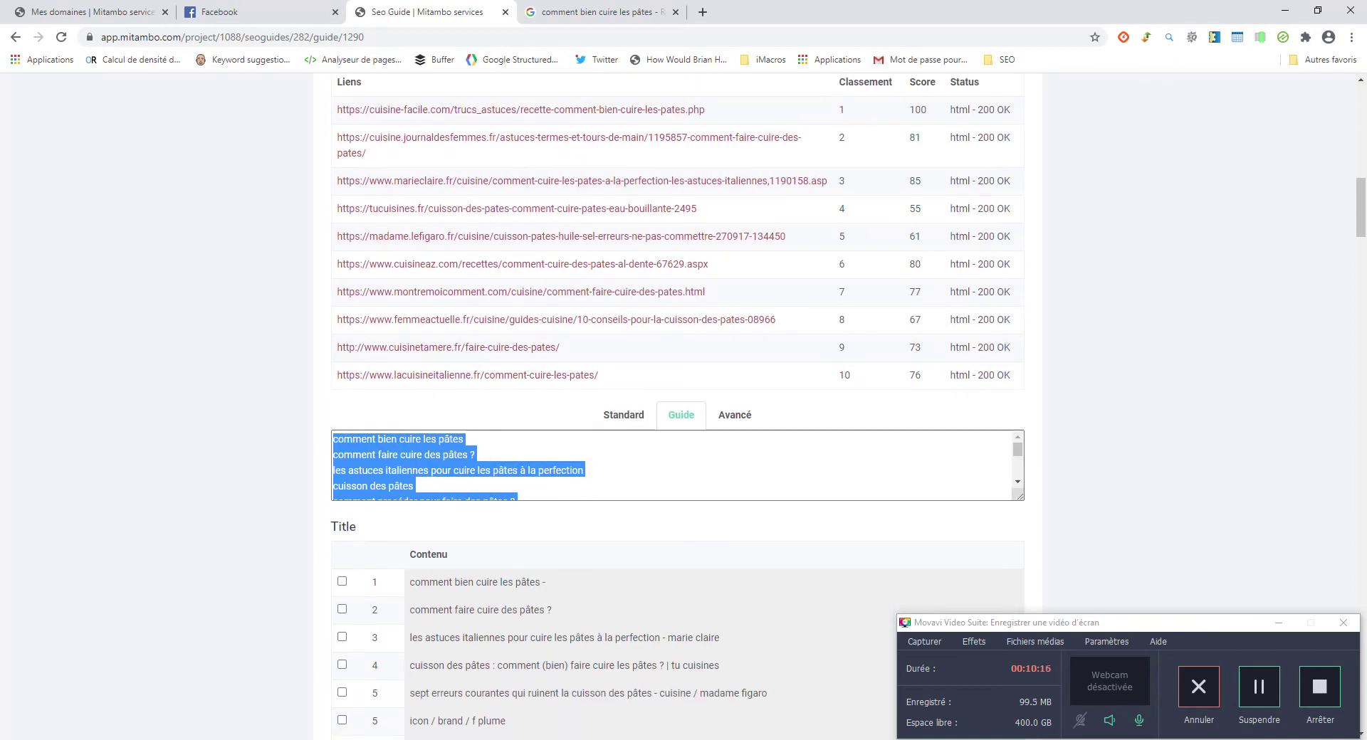
{"action": "key", "text": "super+s"}
{"action": "type", "text": "free"}
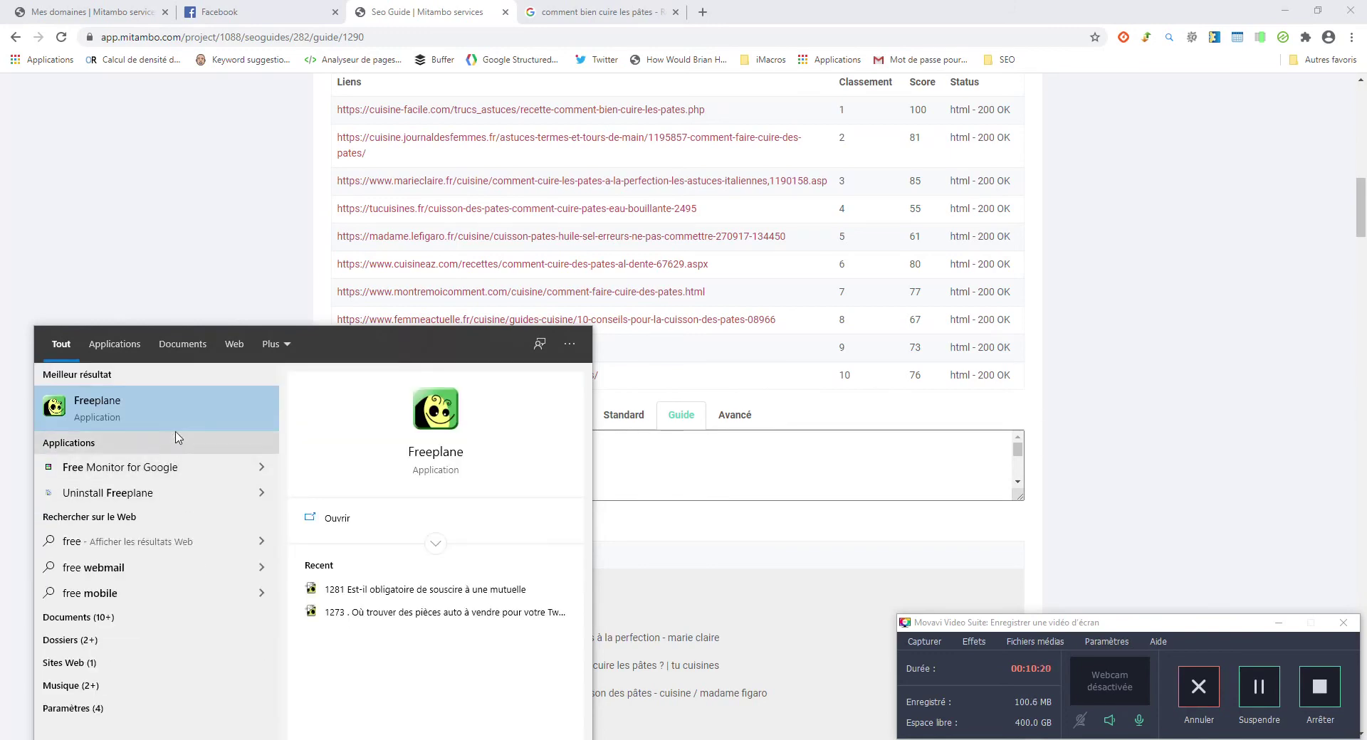
{"action": "left_click", "coordinate": [178, 417]}
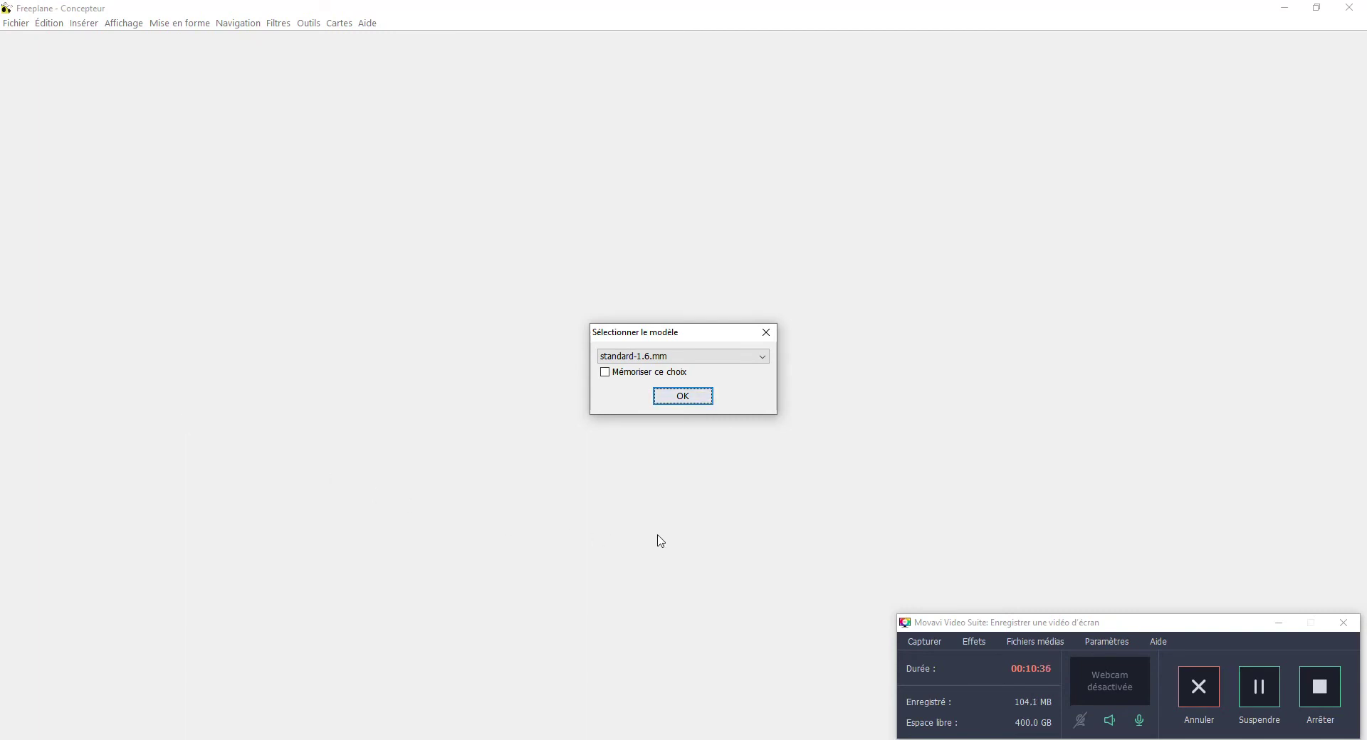
{"action": "left_click", "coordinate": [681, 395]}
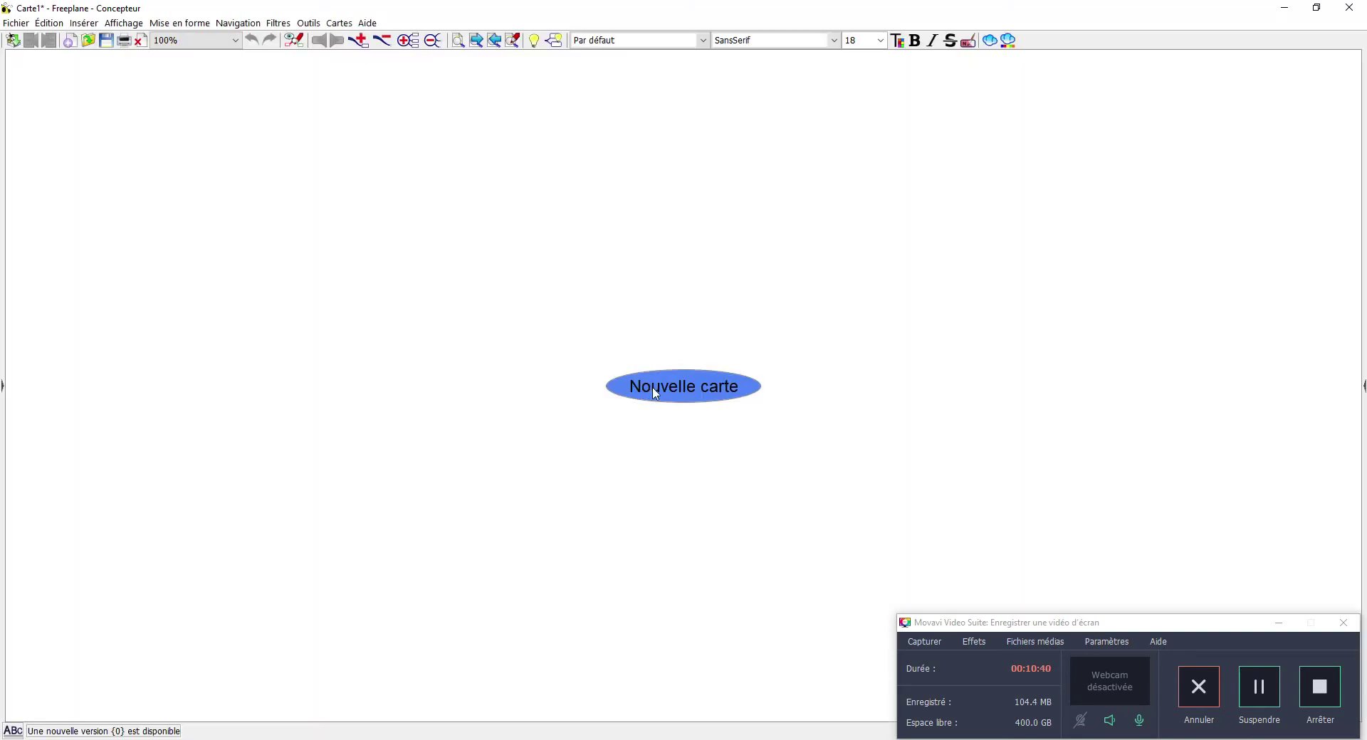
- Replace the central node's text with "comment bien cuire des pâtes"
{"action": "right_click", "coordinate": [676, 388]}
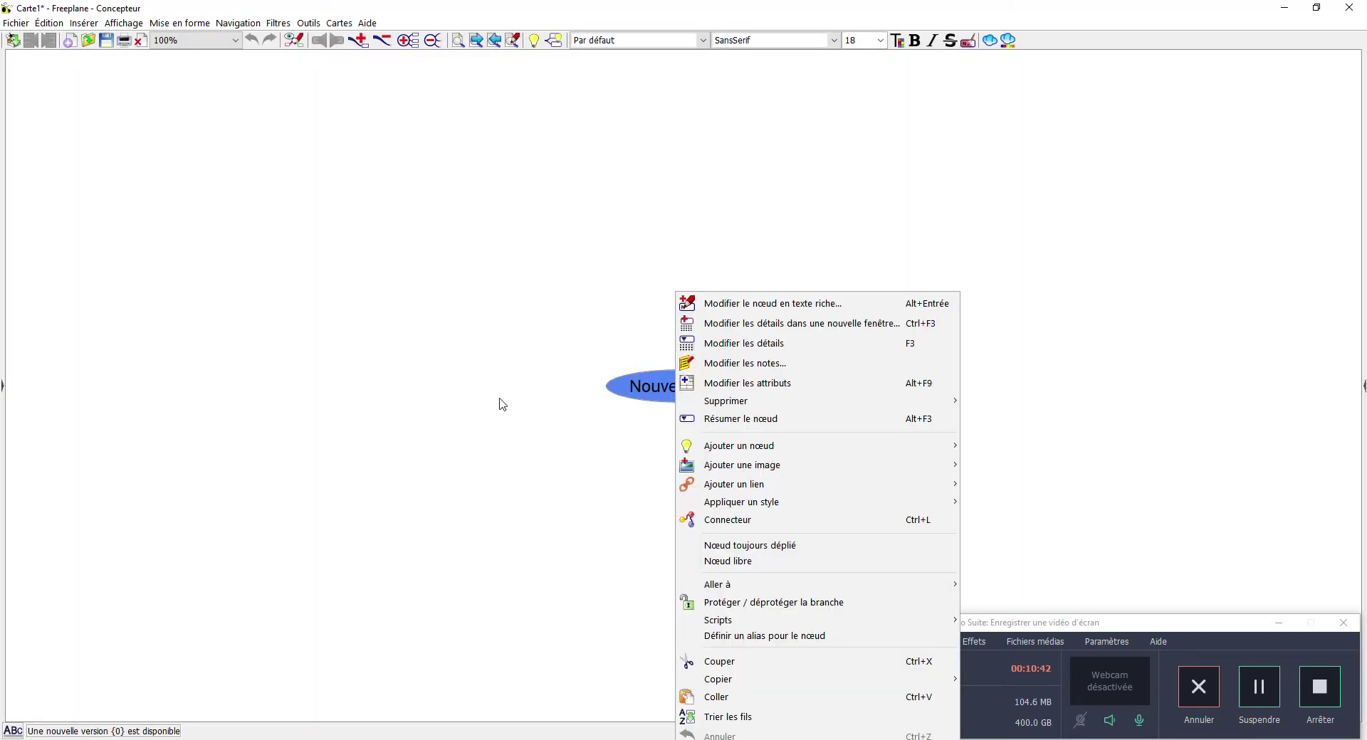
{"action": "left_click", "coordinate": [495, 401]}
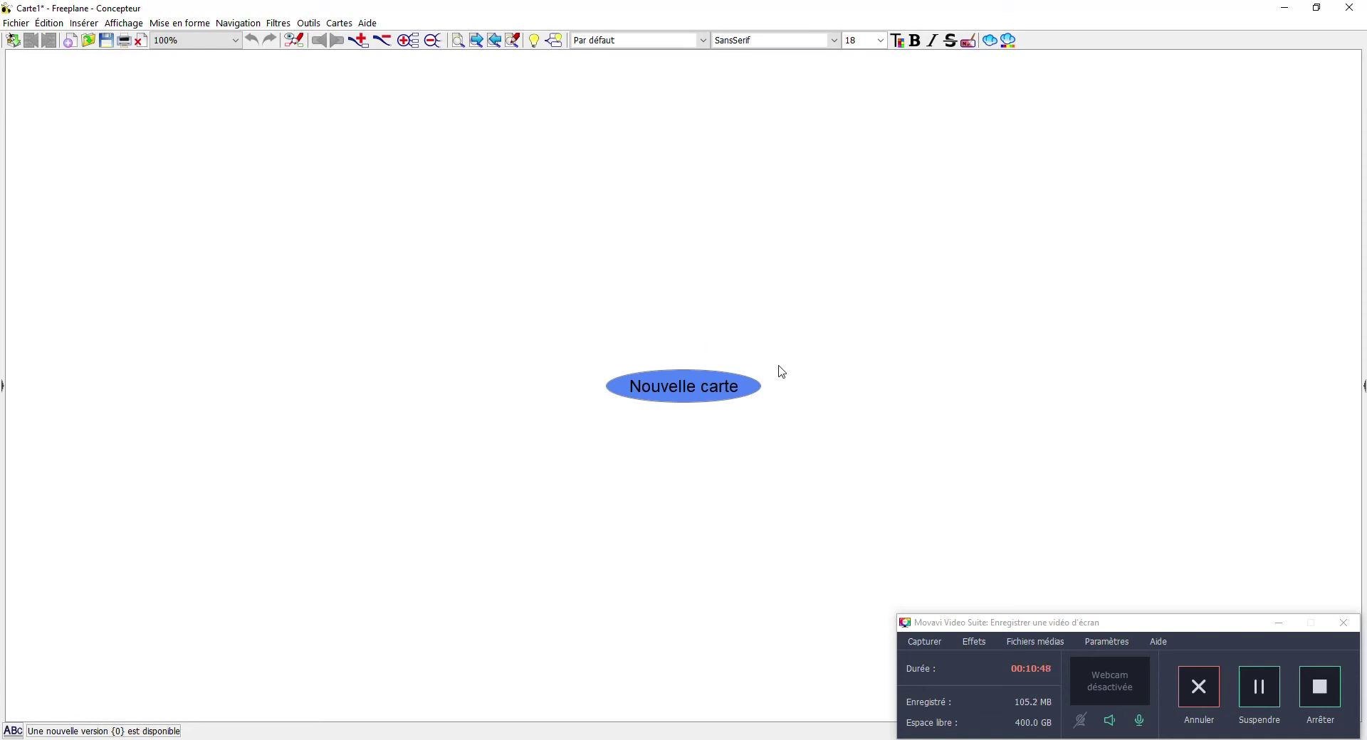
{"action": "double_click", "coordinate": [738, 391]}
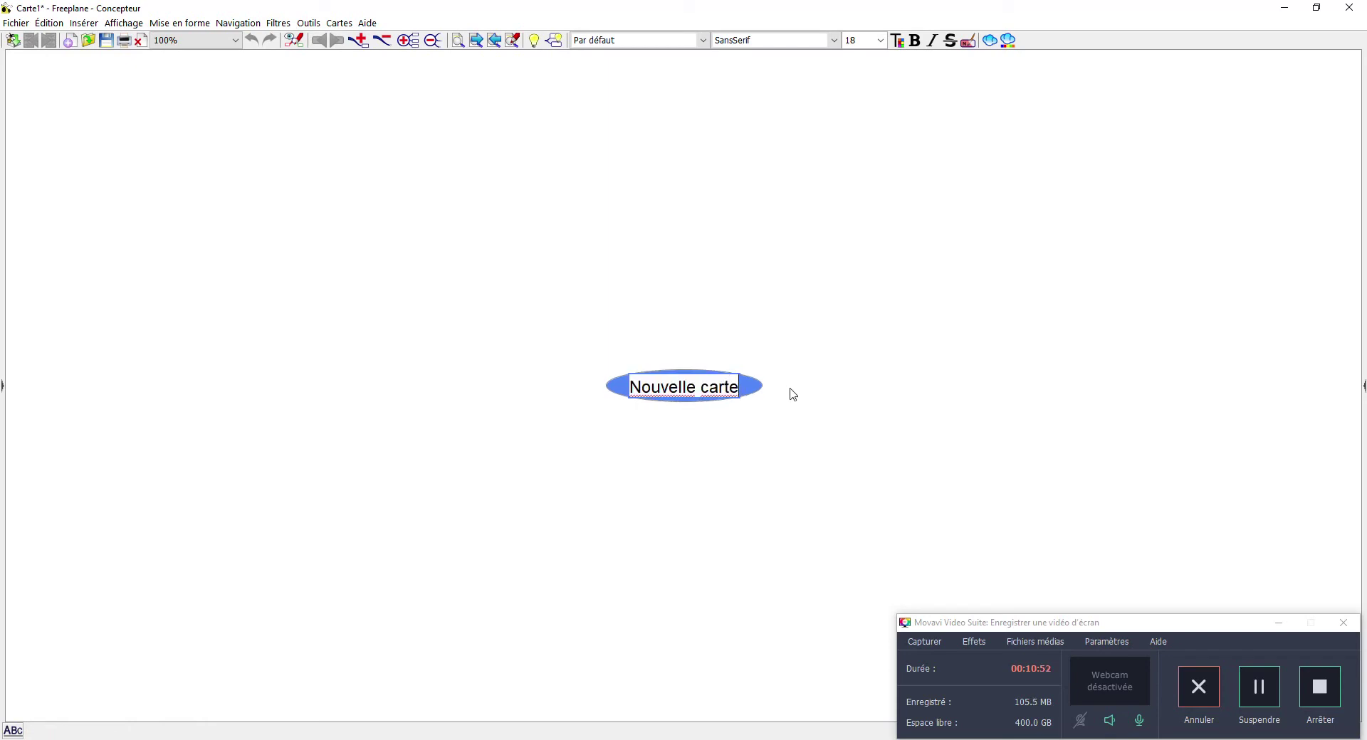
{"action": "key", "text": "BackSpace"}
{"action": "key", "text": "BackSpace"}
{"action": "key", "text": "BackSpace"}
{"action": "key", "text": "BackSpace"}
{"action": "key", "text": "BackSpace"}
{"action": "key", "text": "BackSpace"}
{"action": "key", "text": "BackSpace"}
{"action": "key", "text": "BackSpace"}
{"action": "key", "text": "BackSpace"}
{"action": "key", "text": "BackSpace"}
{"action": "key", "text": "BackSpace"}
{"action": "key", "text": "BackSpace"}
{"action": "key", "text": "BackSpace"}
{"action": "key", "text": "BackSpace"}
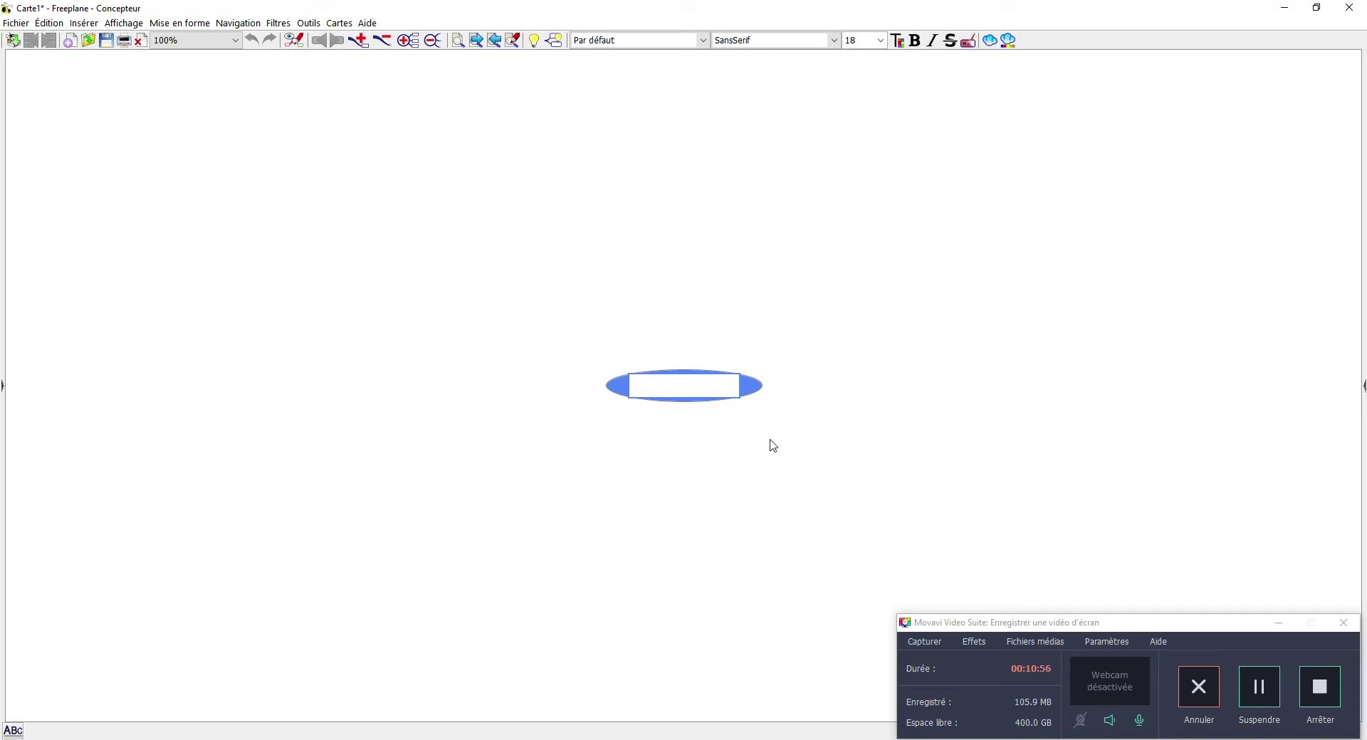
{"action": "type", "text": "comment bie"}
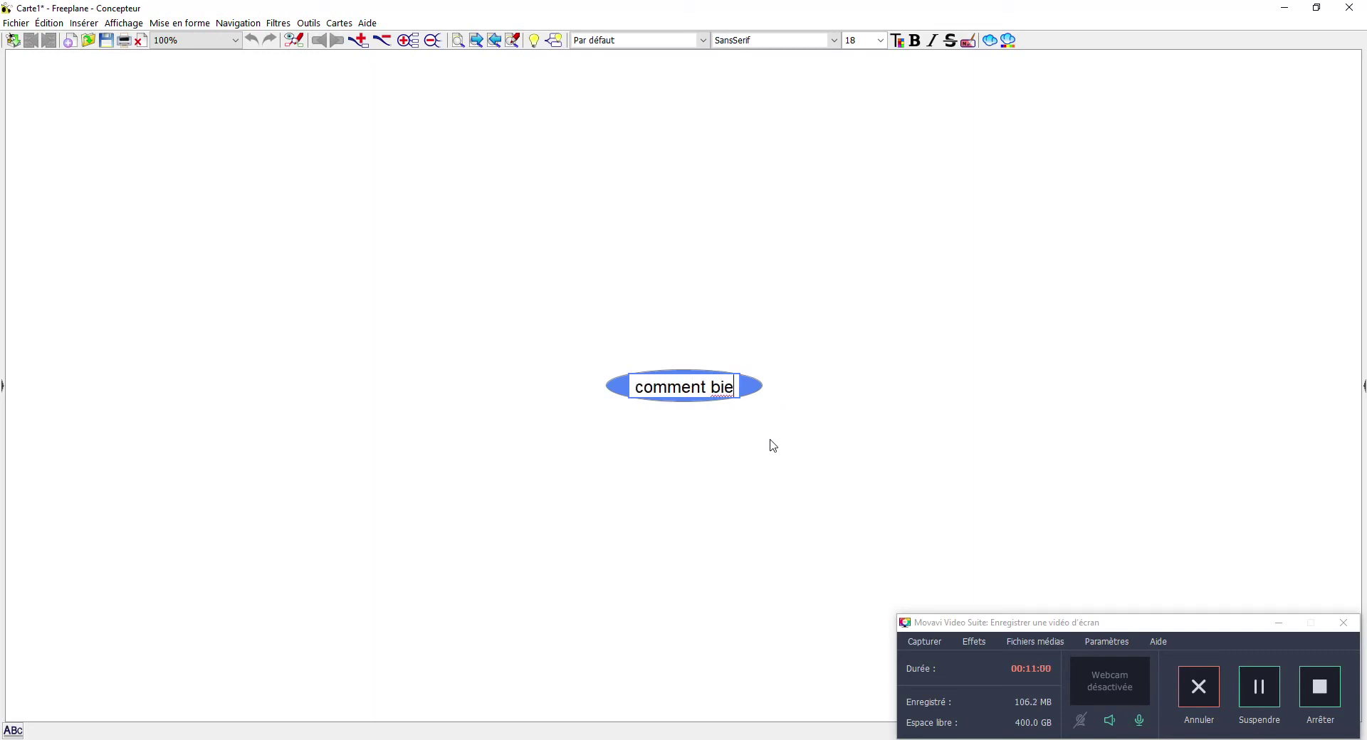
{"action": "type", "text": "n cuire d"}
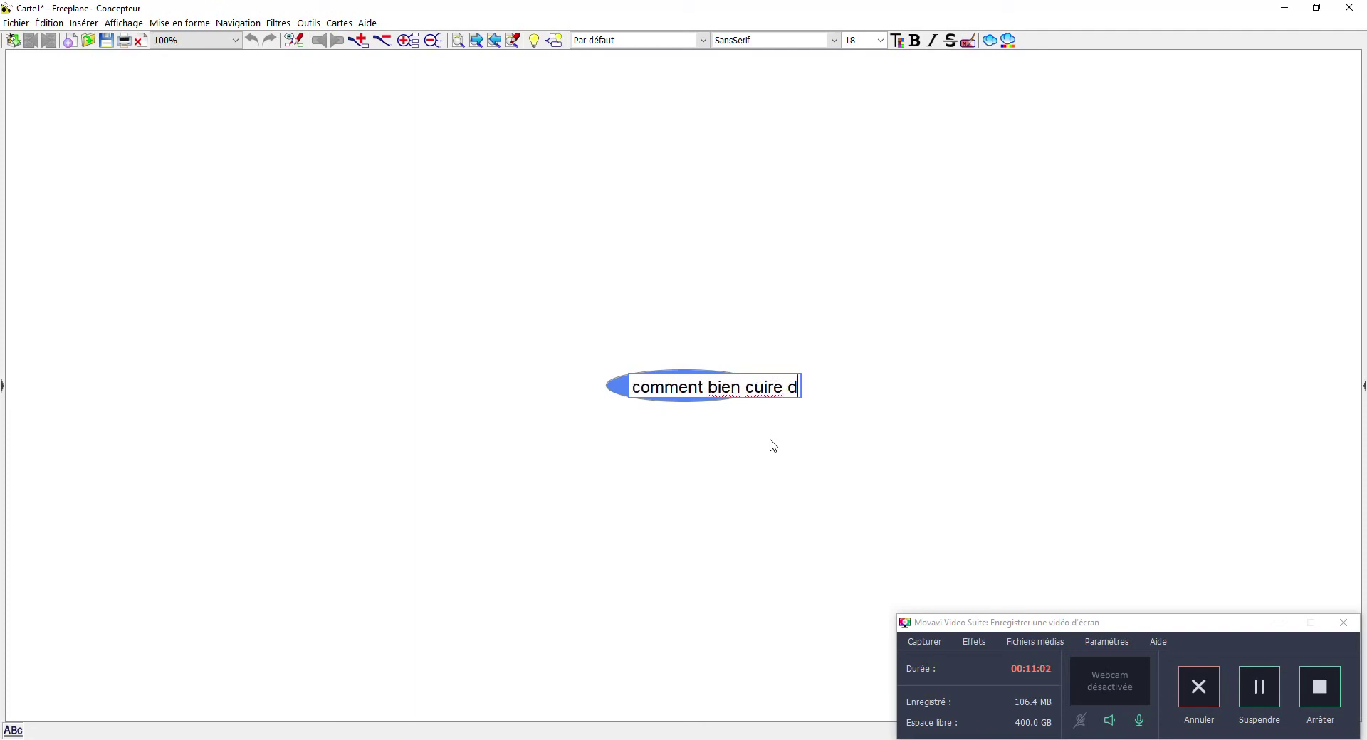
{"action": "type", "text": "es pâtes"}
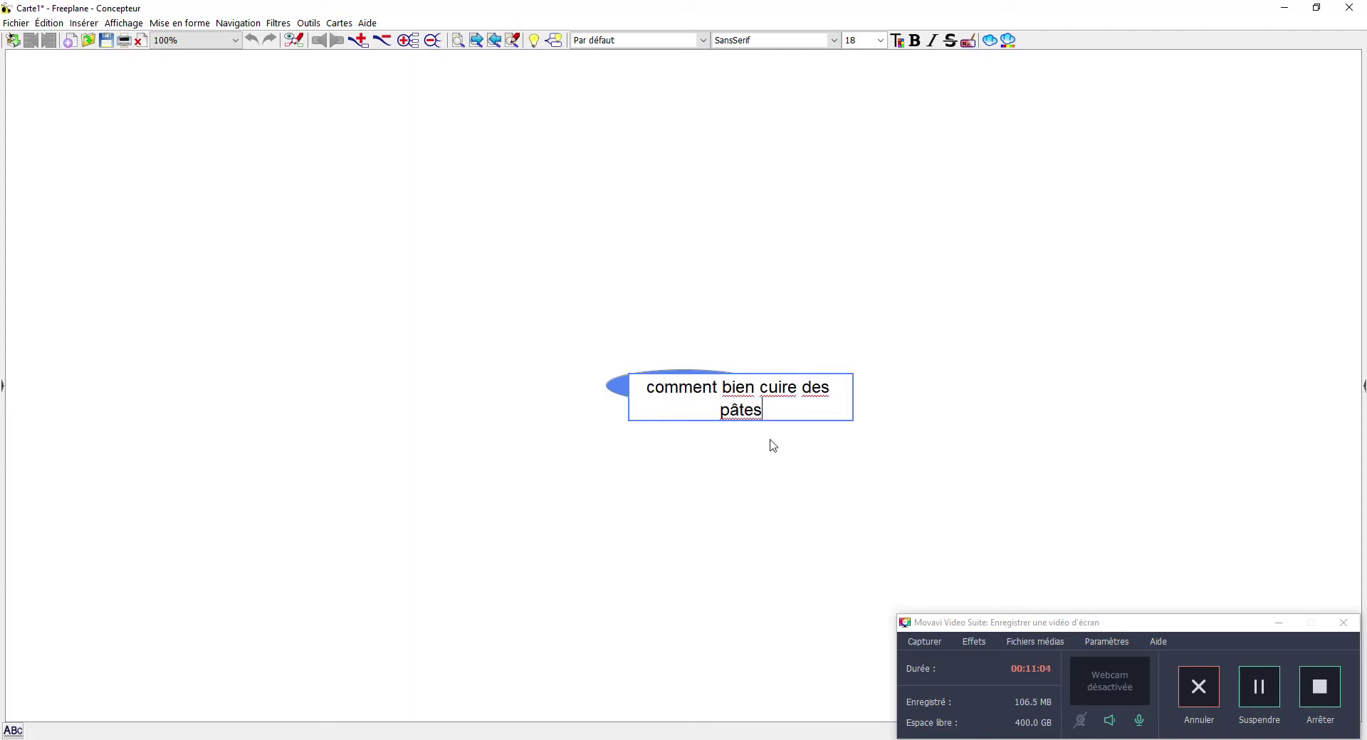
{"action": "key", "text": "Return"}
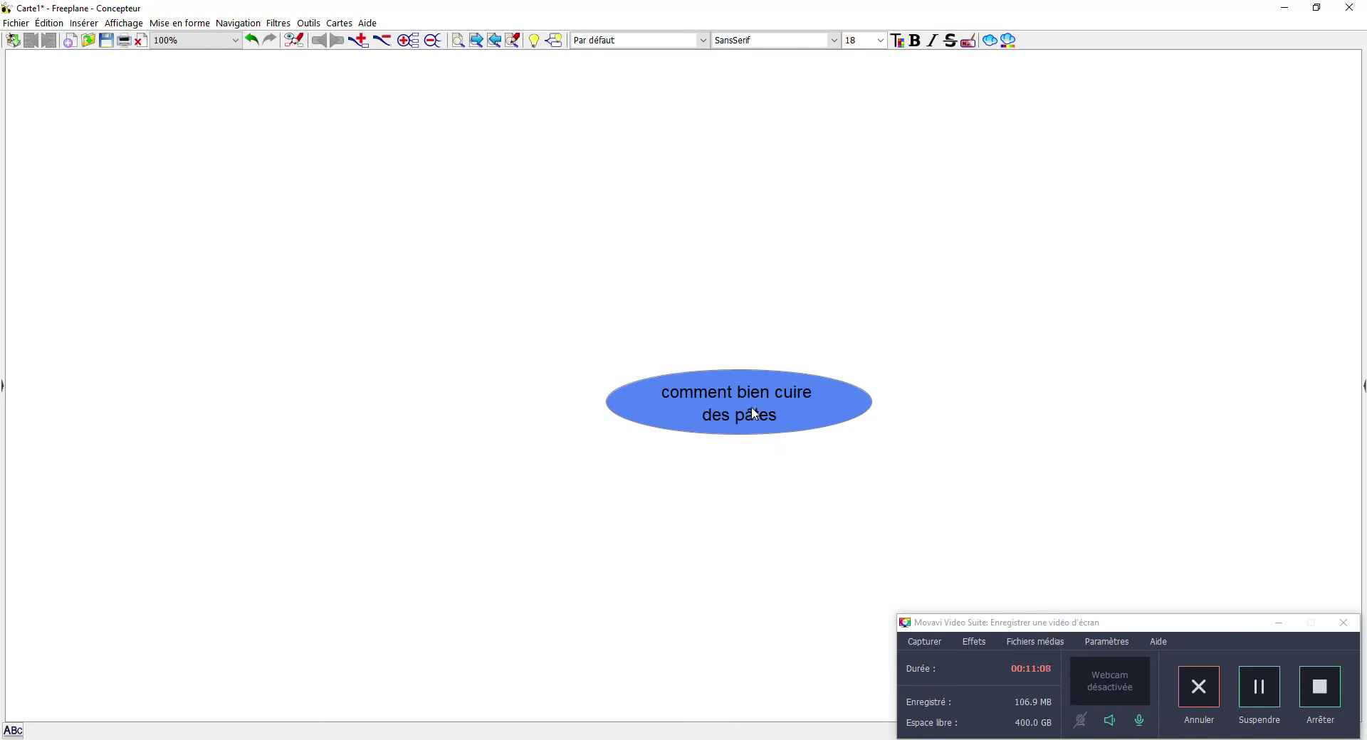
- Paste the copied headings as child nodes of the central node
{"action": "right_click", "coordinate": [753, 413]}
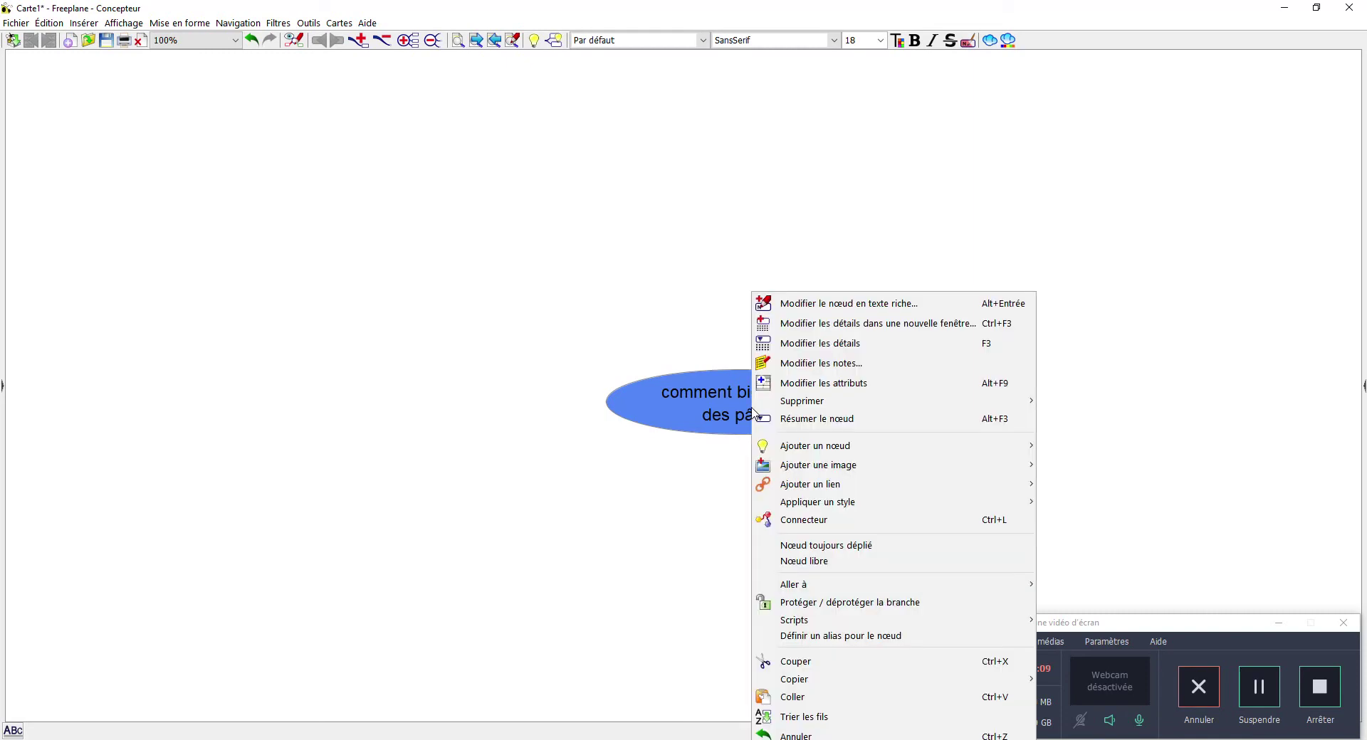
{"action": "left_click", "coordinate": [813, 697]}
{"action": "left_click", "coordinate": [935, 342]}
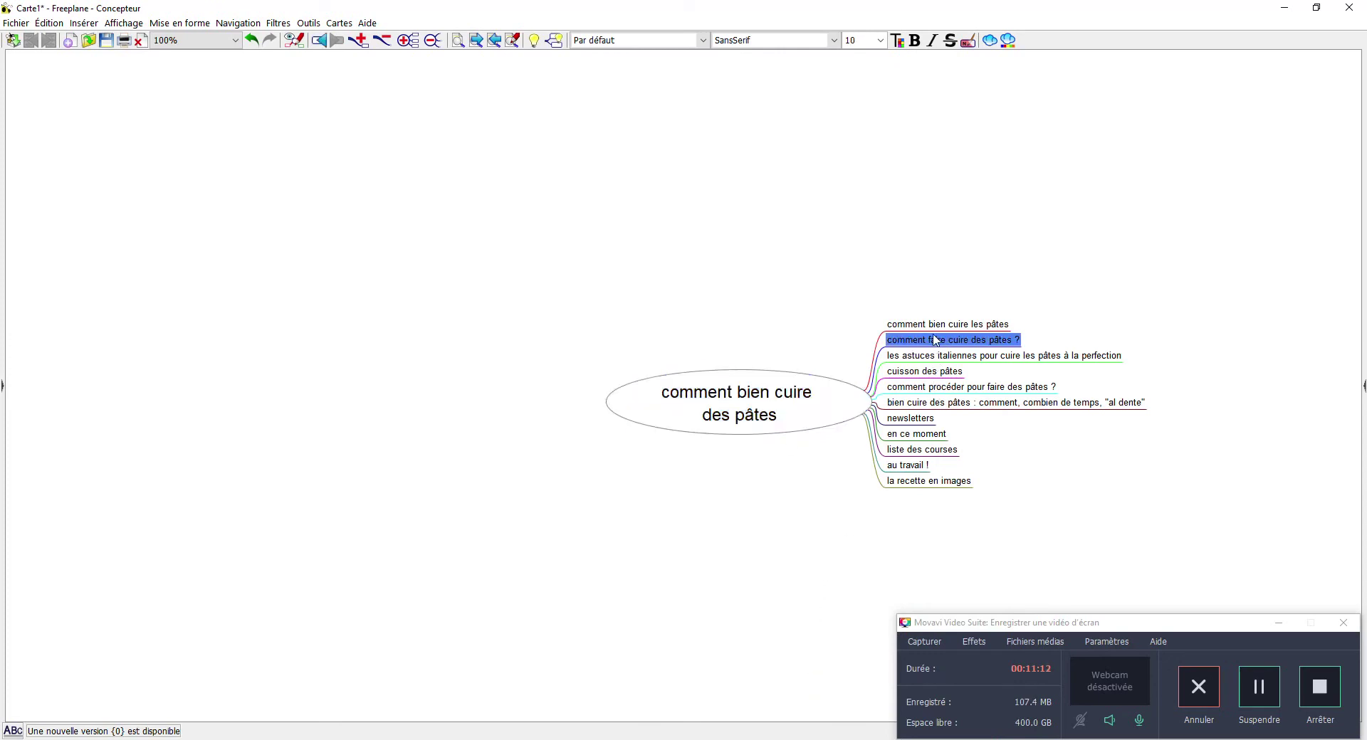
{"action": "left_click", "coordinate": [927, 326]}
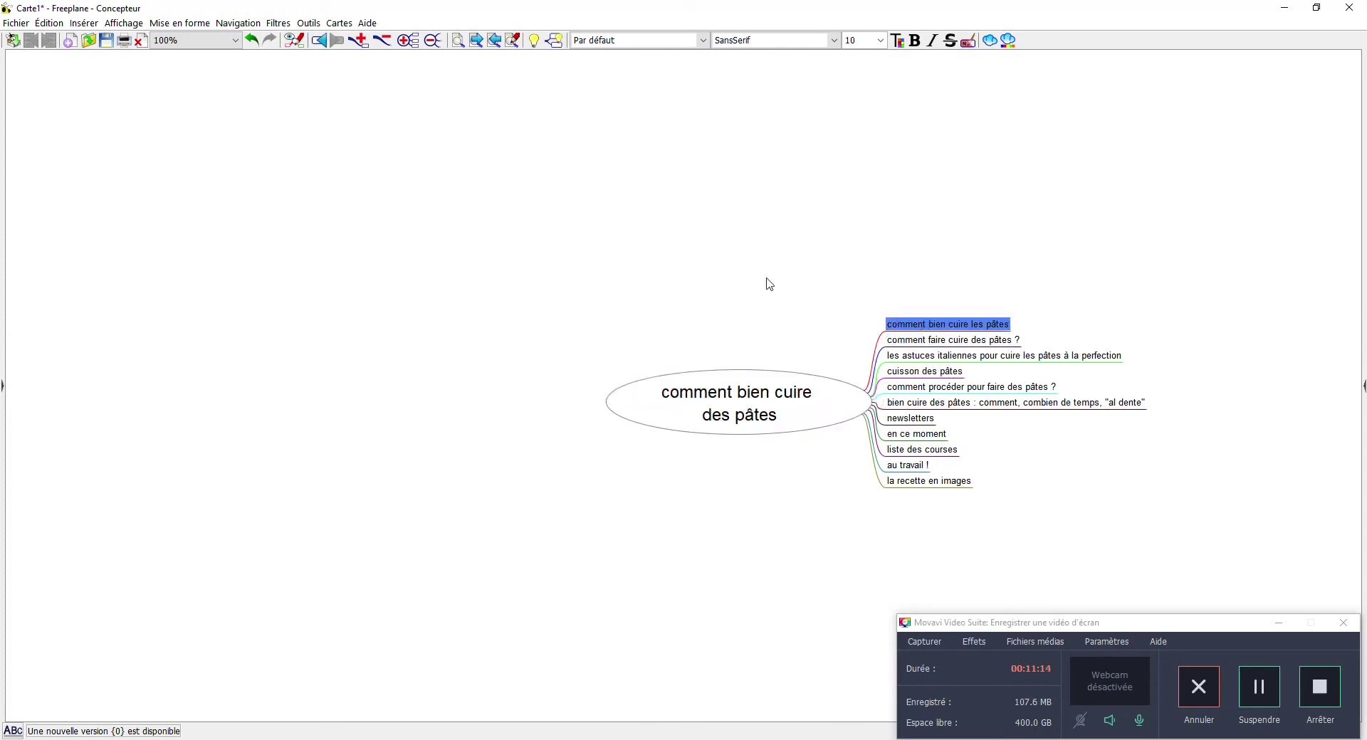
- Go through the pasted branches from "cuisson des pâtes" up to "comment bien cuire les pâtes"
{"action": "left_click_drag", "start_coordinate": [769, 284], "coordinate": [605, 240]}
{"action": "left_click", "coordinate": [778, 330]}
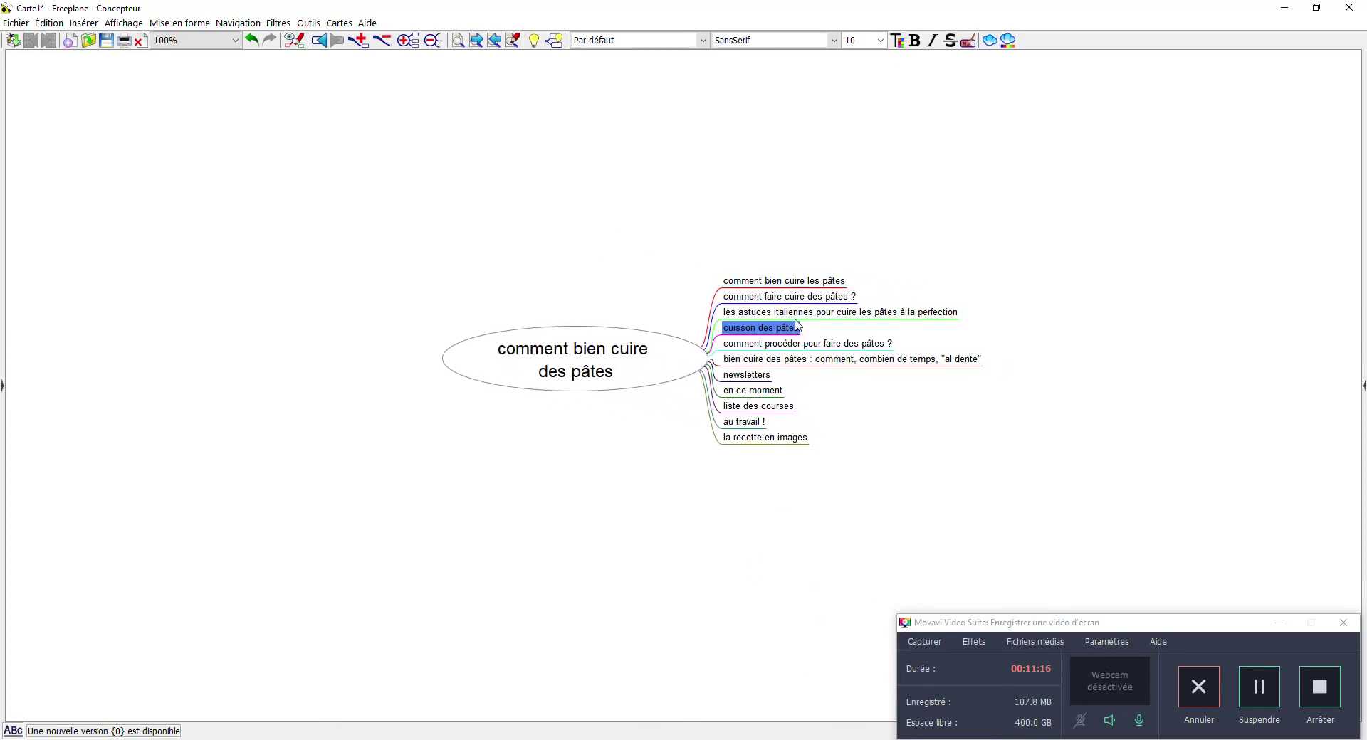
{"action": "left_click", "coordinate": [797, 312]}
{"action": "left_click", "coordinate": [795, 296]}
{"action": "left_click", "coordinate": [792, 282]}
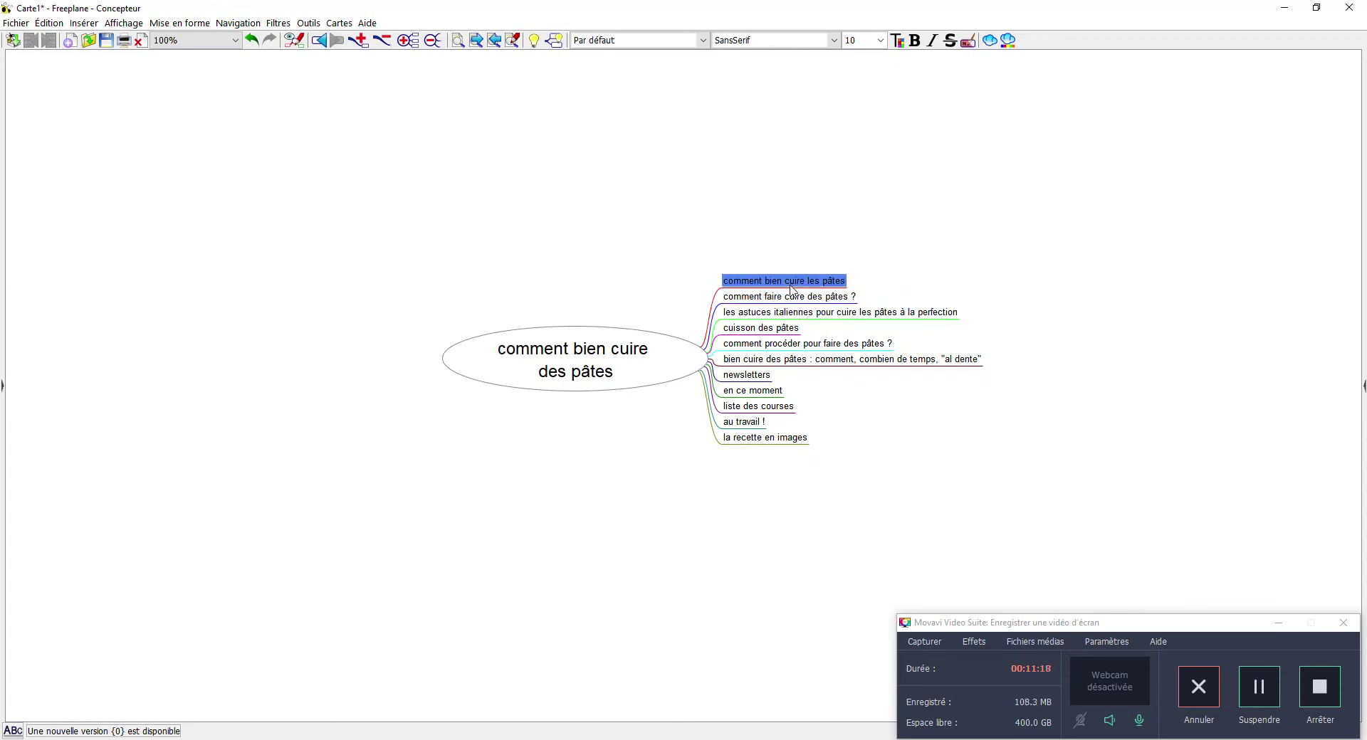
- Delete the branch "comment faire cuire des pâtes ?" from the mind map
{"action": "left_click", "coordinate": [779, 332]}
{"action": "left_click", "coordinate": [777, 314]}
{"action": "left_click", "coordinate": [781, 303]}
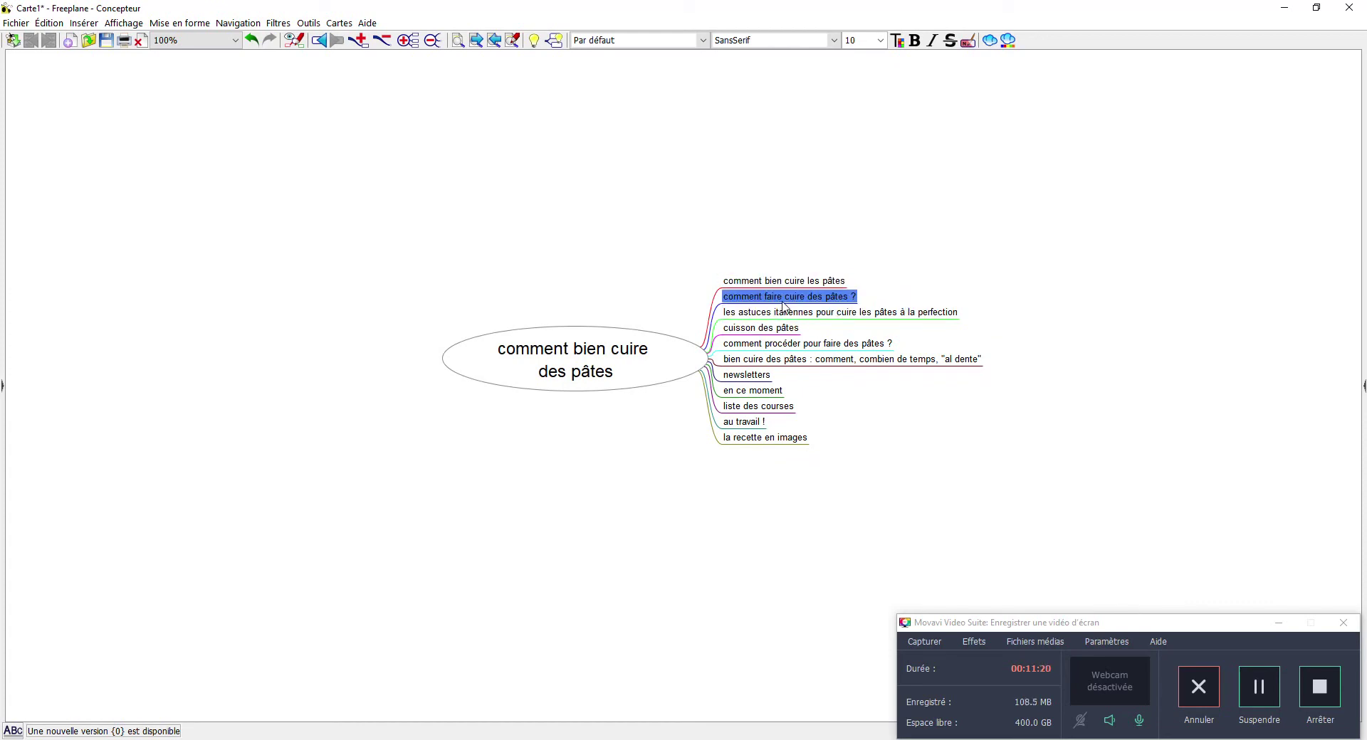
{"action": "left_click", "coordinate": [783, 284]}
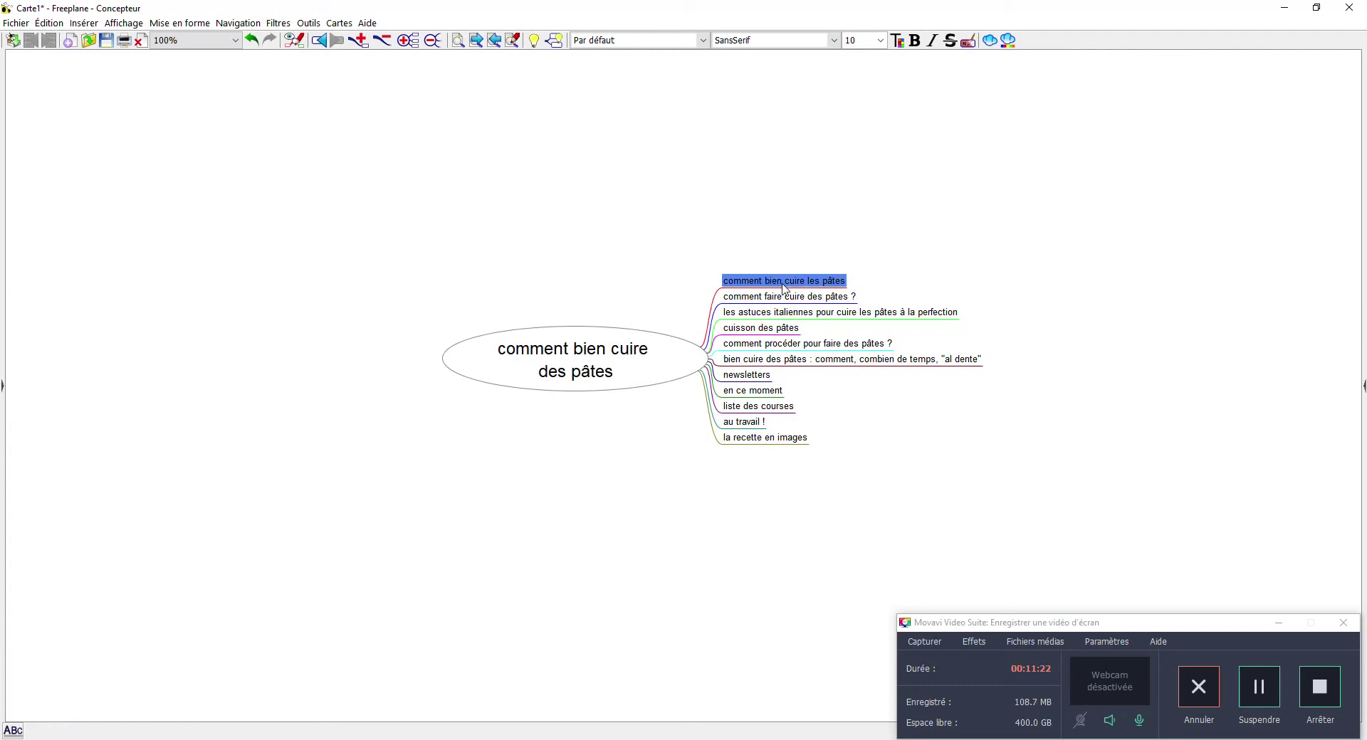
{"action": "left_click", "coordinate": [779, 303]}
{"action": "left_click", "coordinate": [782, 285]}
{"action": "left_click", "coordinate": [791, 304]}
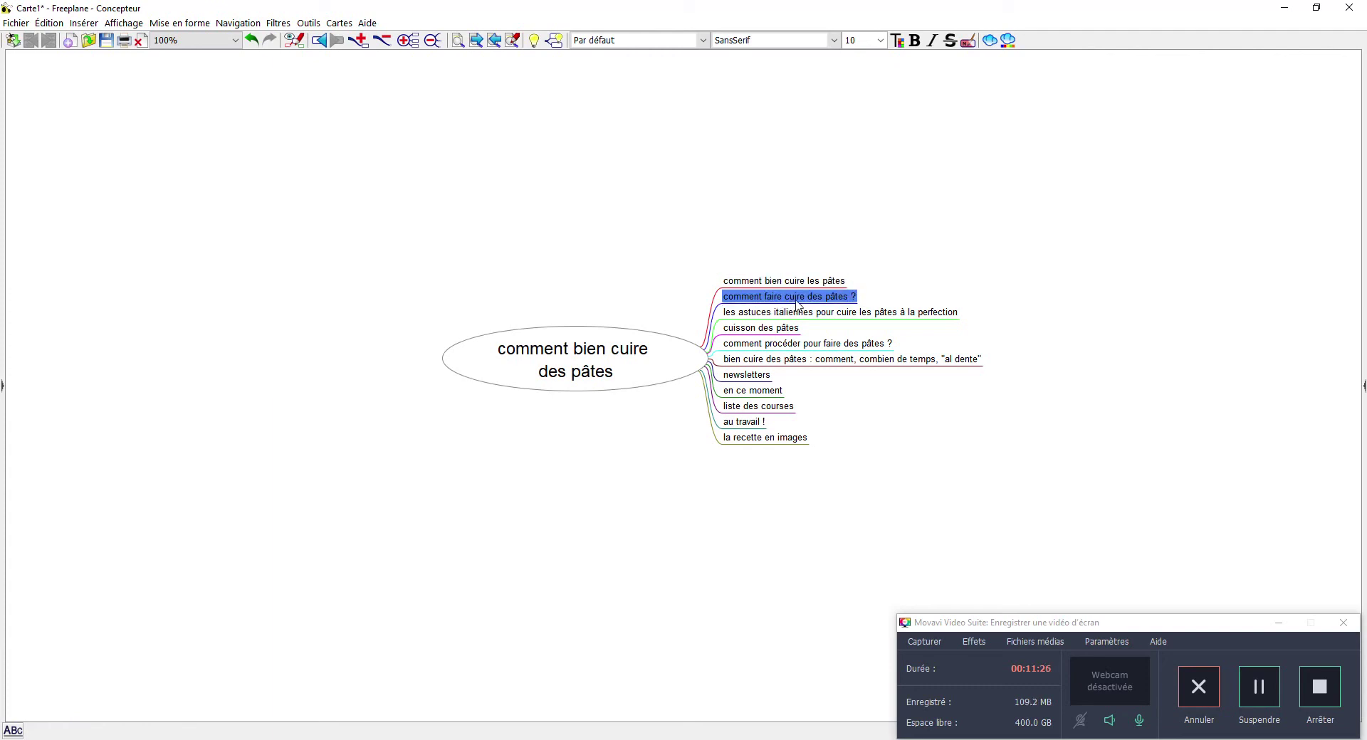
{"action": "key", "text": "Delete"}
- Move the branch "comment procéder pour faire des pâtes ?" above "comment bien cuire les pâtes" as the first branch
{"action": "left_click", "coordinate": [796, 321]}
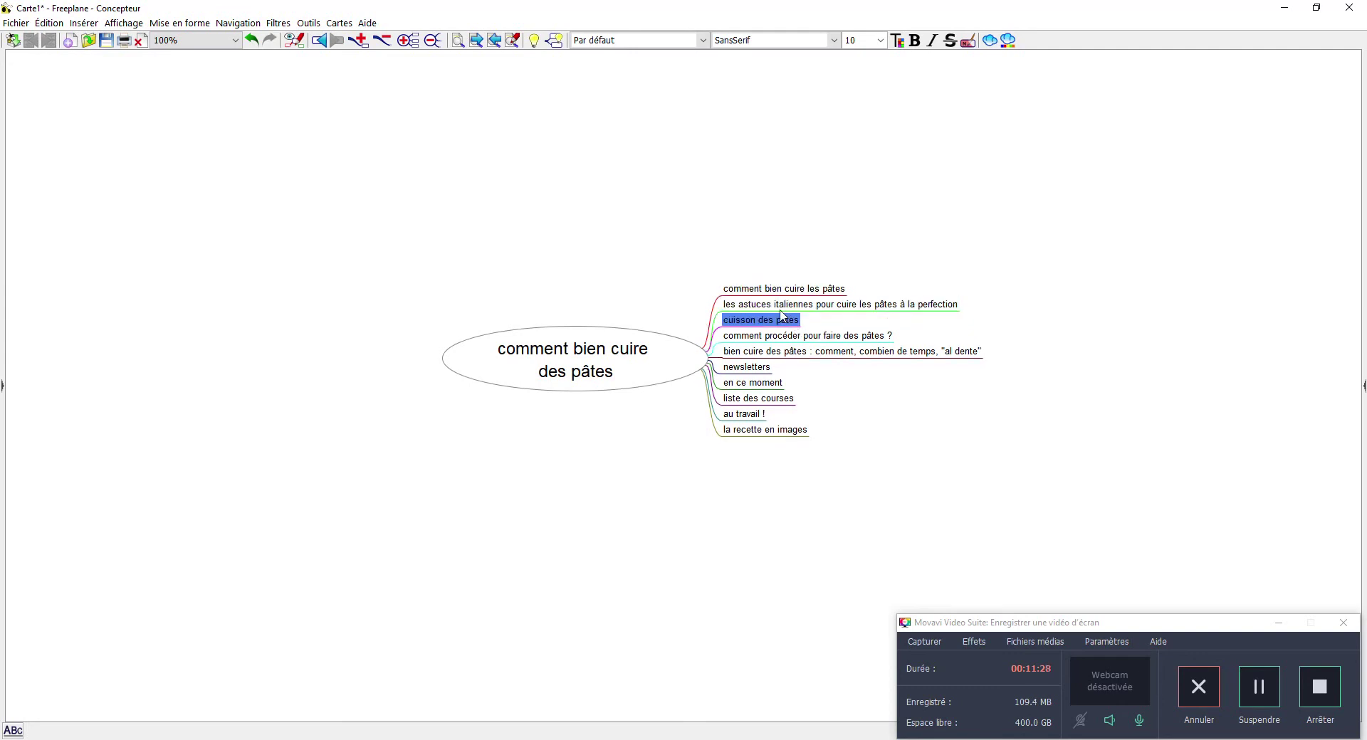
{"action": "left_click", "coordinate": [782, 308]}
{"action": "left_click", "coordinate": [773, 322]}
{"action": "left_click", "coordinate": [777, 337]}
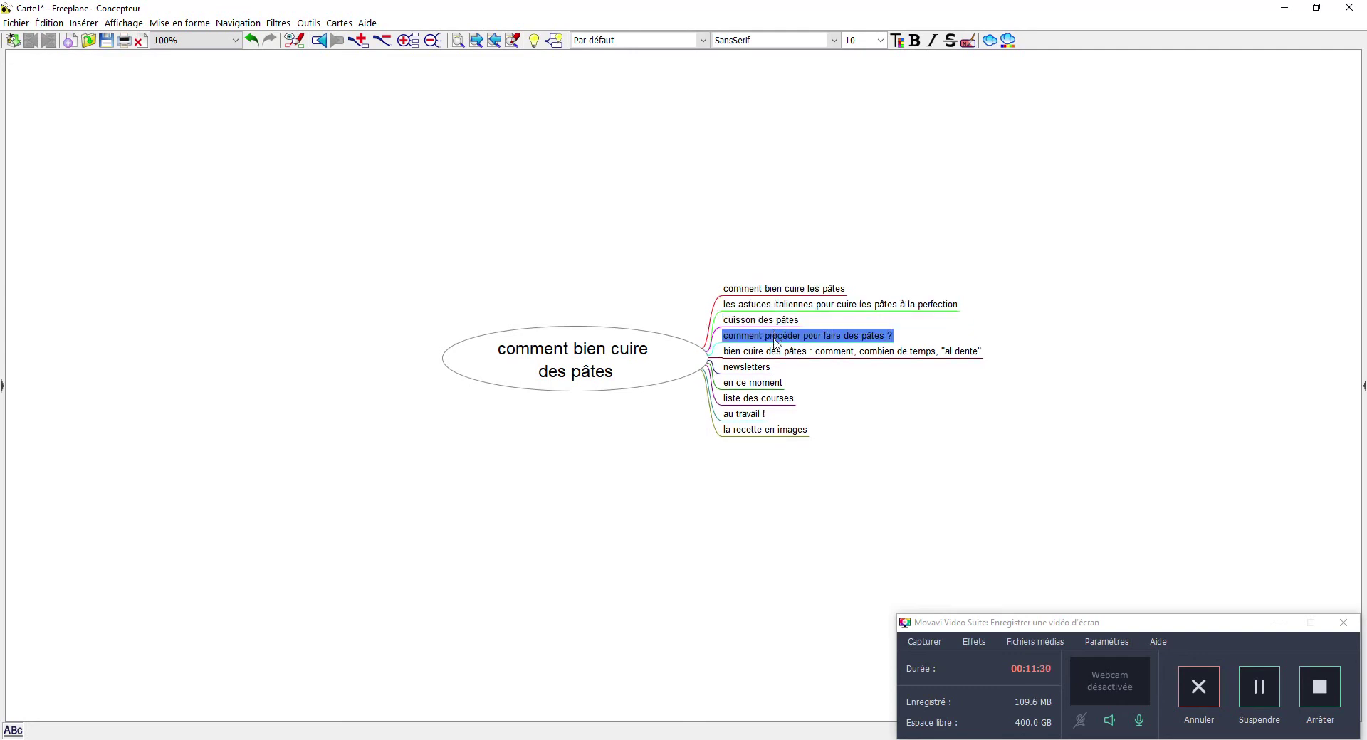
{"action": "left_click", "coordinate": [784, 352]}
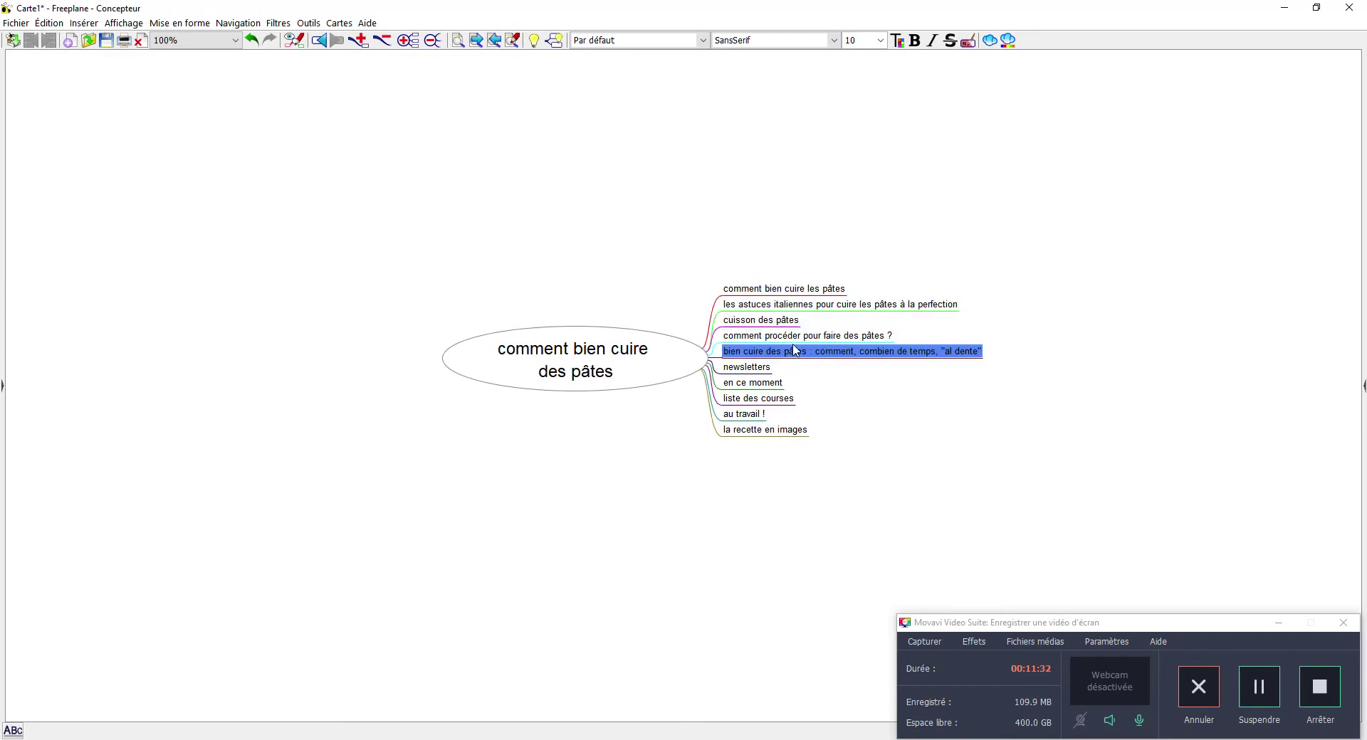
{"action": "left_click", "coordinate": [800, 344]}
{"action": "left_click_drag", "start_coordinate": [785, 344], "coordinate": [753, 294]}
- Delete the "newsletters" node from the mind map
{"action": "left_click", "coordinate": [763, 353]}
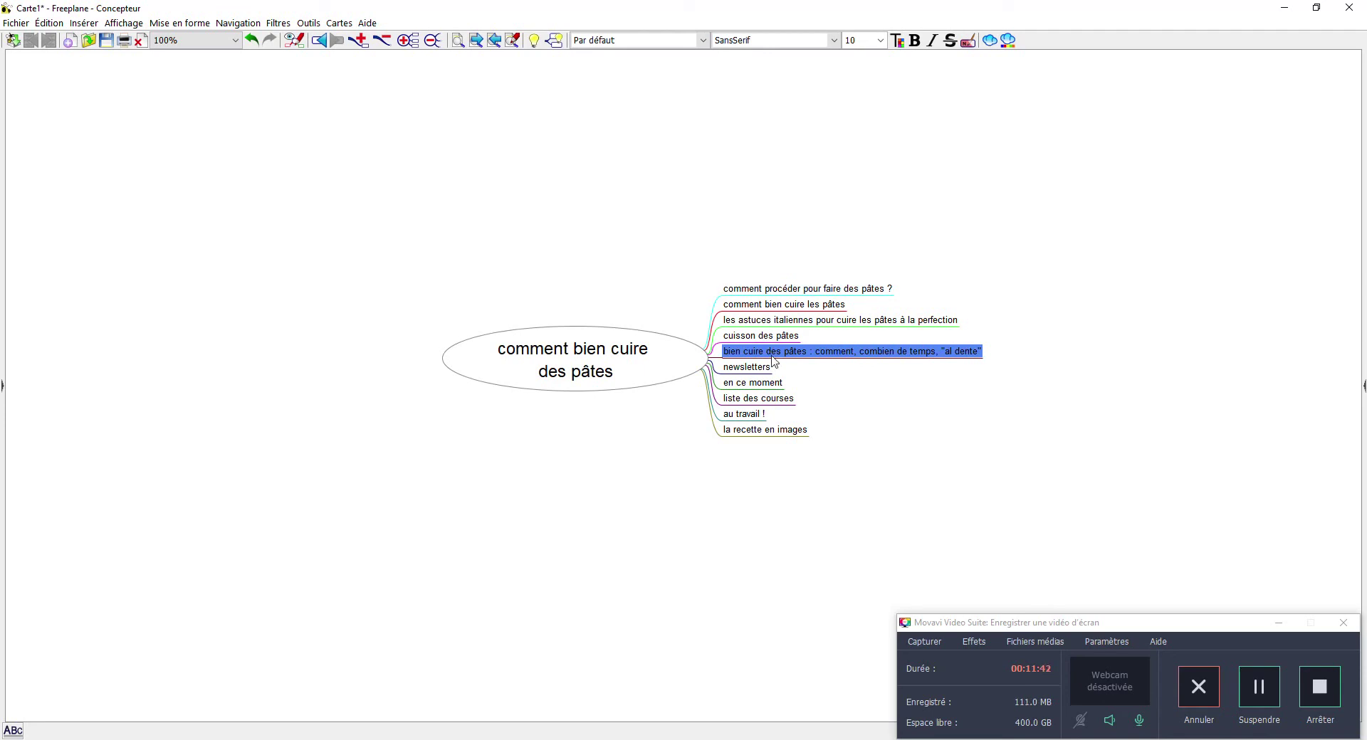
{"action": "left_click", "coordinate": [769, 386]}
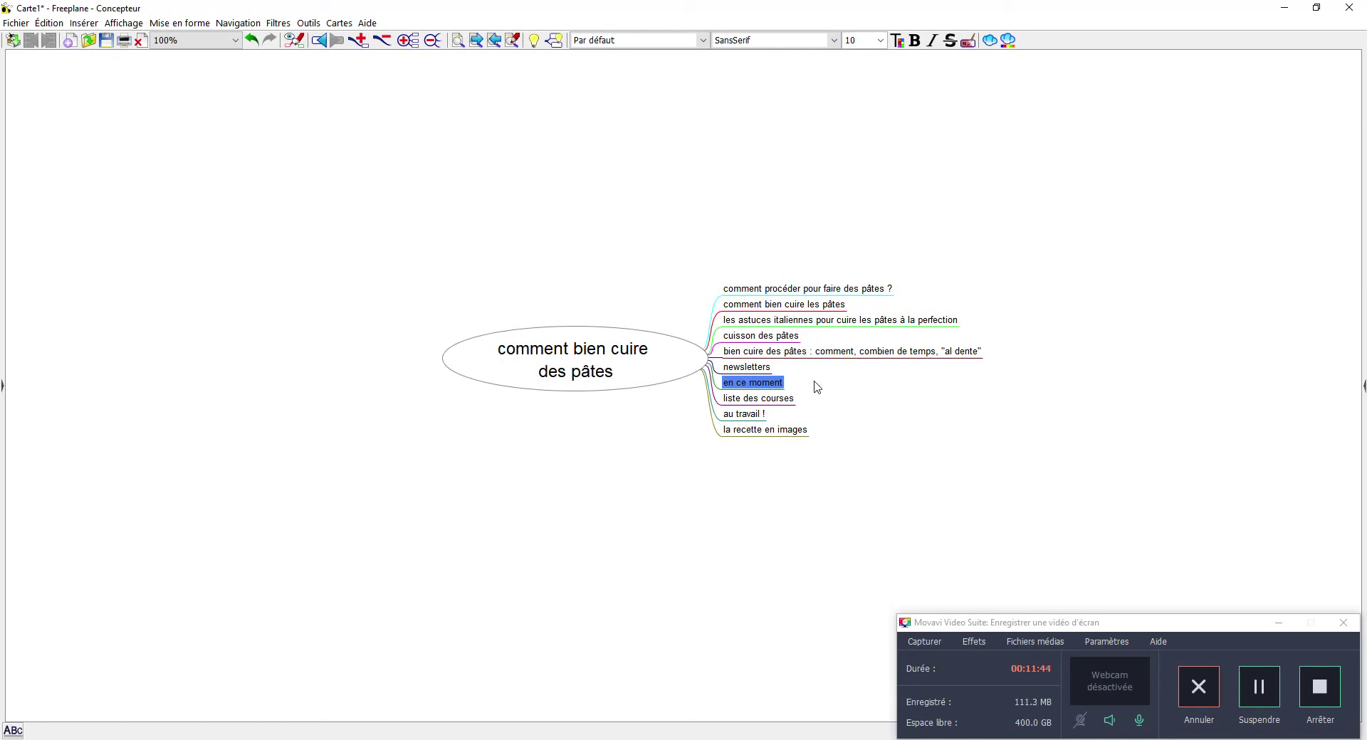
{"action": "left_click_drag", "start_coordinate": [746, 367], "coordinate": [775, 343]}
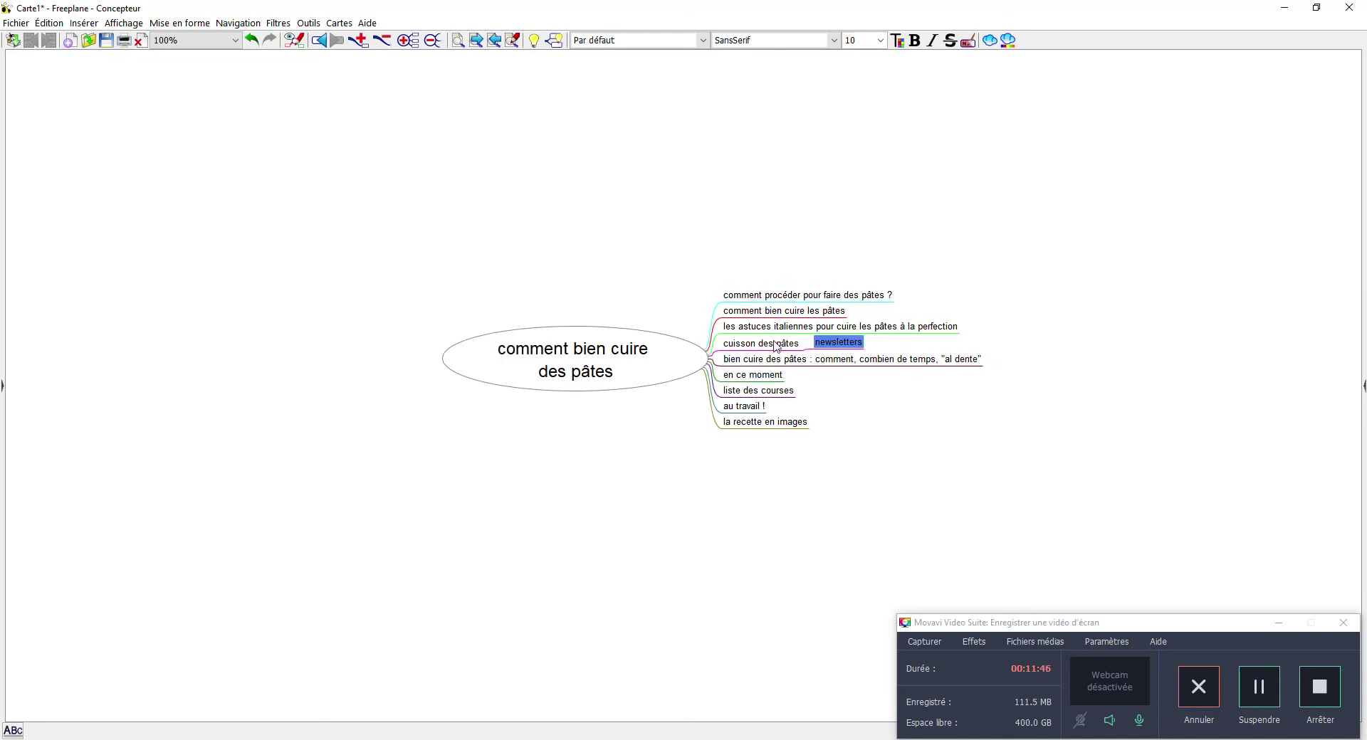
{"action": "left_click", "coordinate": [775, 390]}
{"action": "left_click", "coordinate": [841, 345]}
{"action": "key", "text": "Delete"}
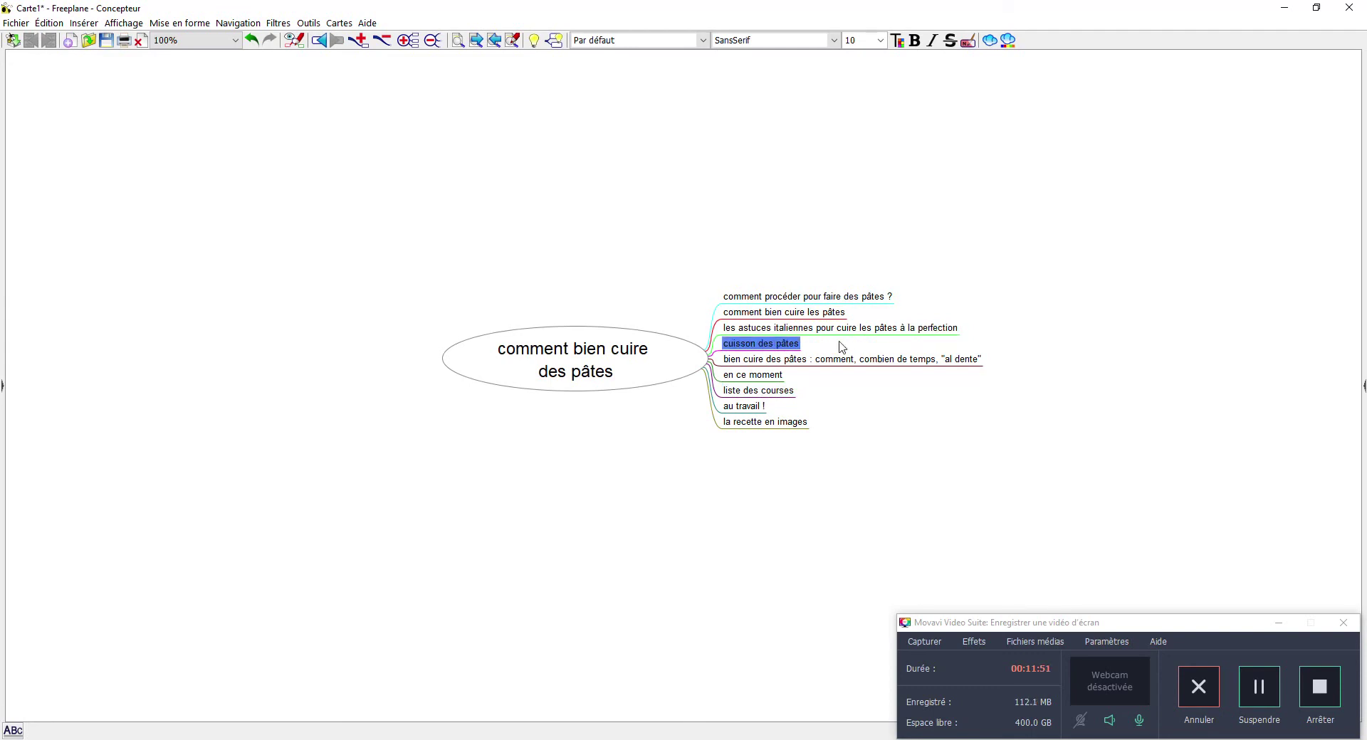
- Move the branch "liste des courses" above "comment procéder pour faire des pâtes ?" as the first branch
{"action": "left_click", "coordinate": [759, 377]}
{"action": "left_click", "coordinate": [755, 393]}
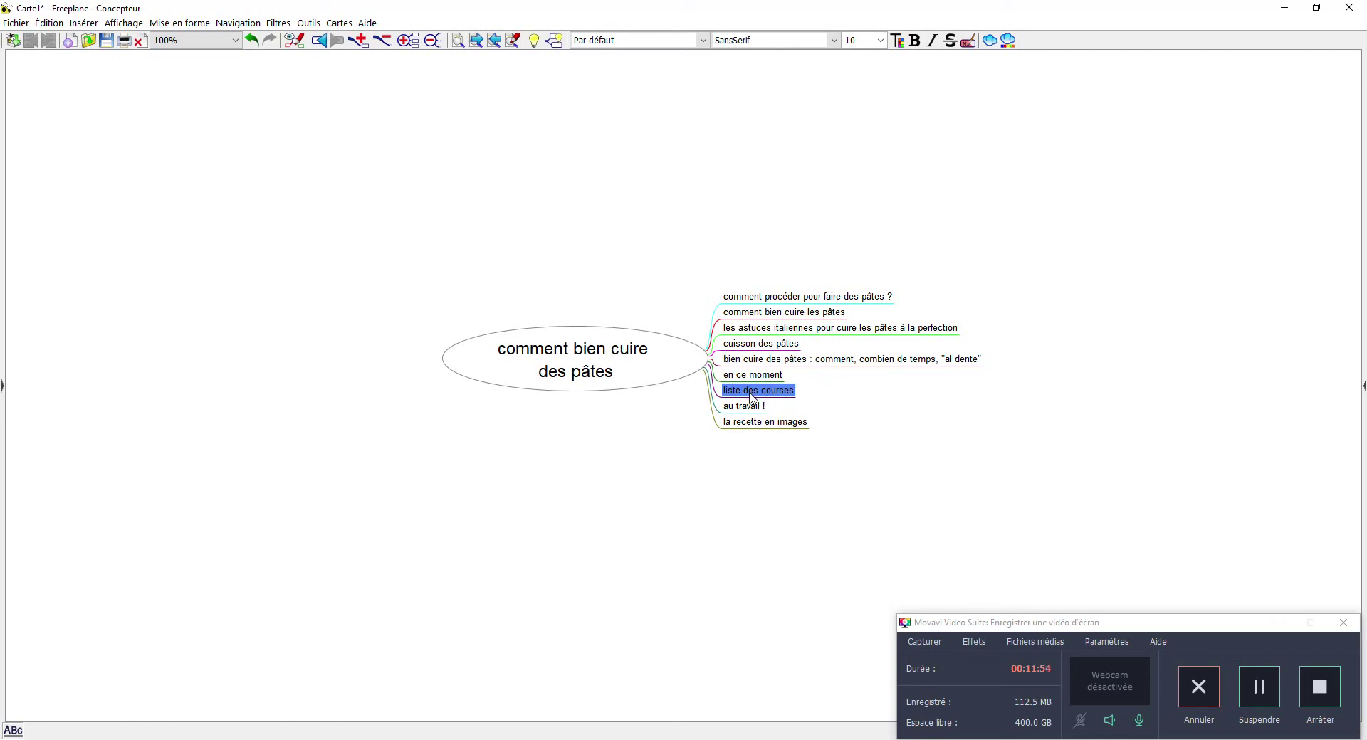
{"action": "left_click_drag", "start_coordinate": [748, 396], "coordinate": [755, 301]}
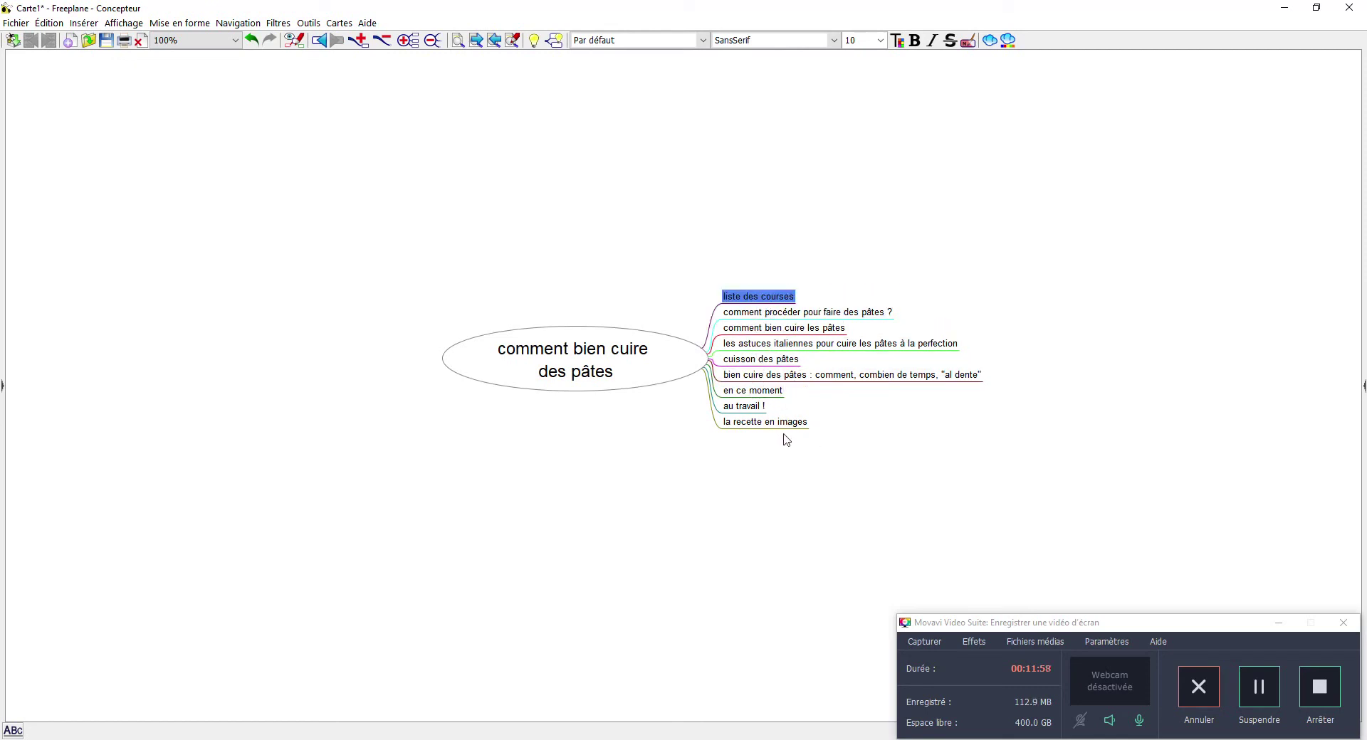
{"action": "left_click", "coordinate": [757, 425]}
{"action": "left_click", "coordinate": [786, 347]}
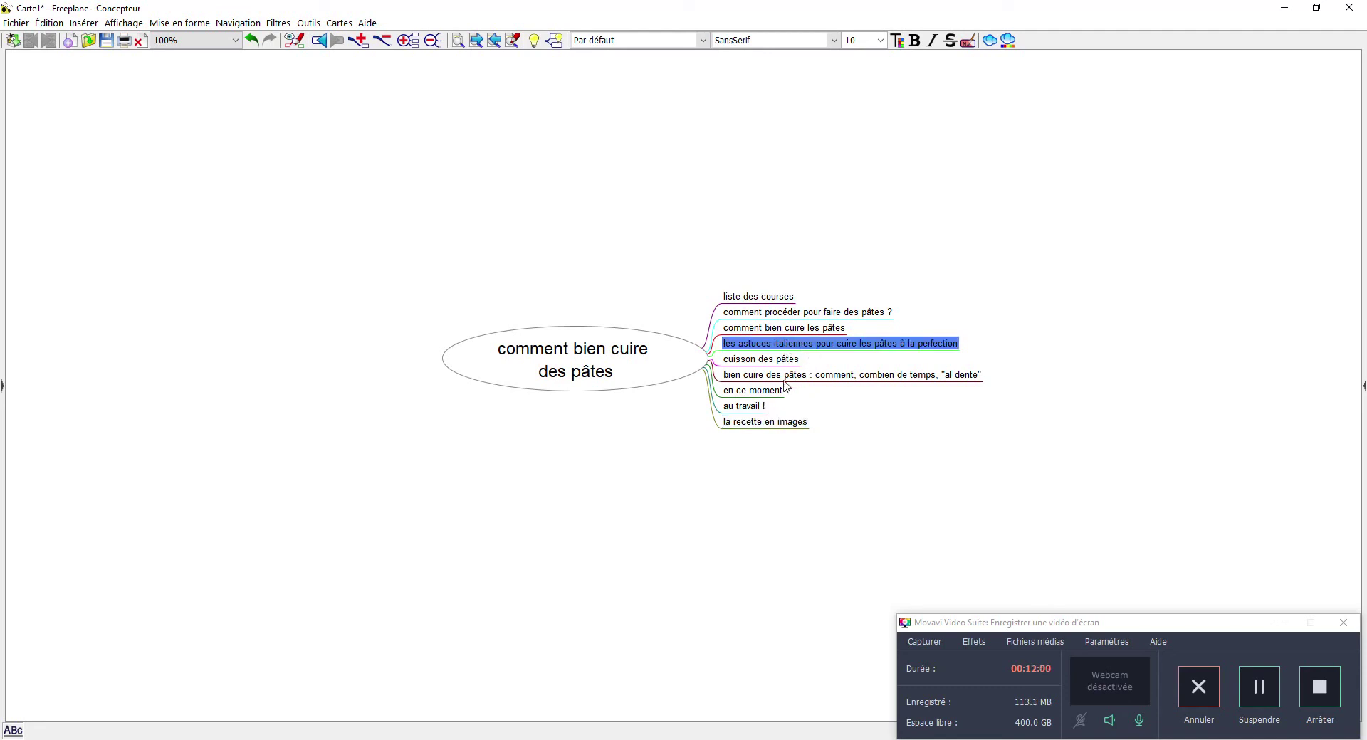
{"action": "left_click", "coordinate": [768, 420]}
{"action": "left_click", "coordinate": [773, 330]}
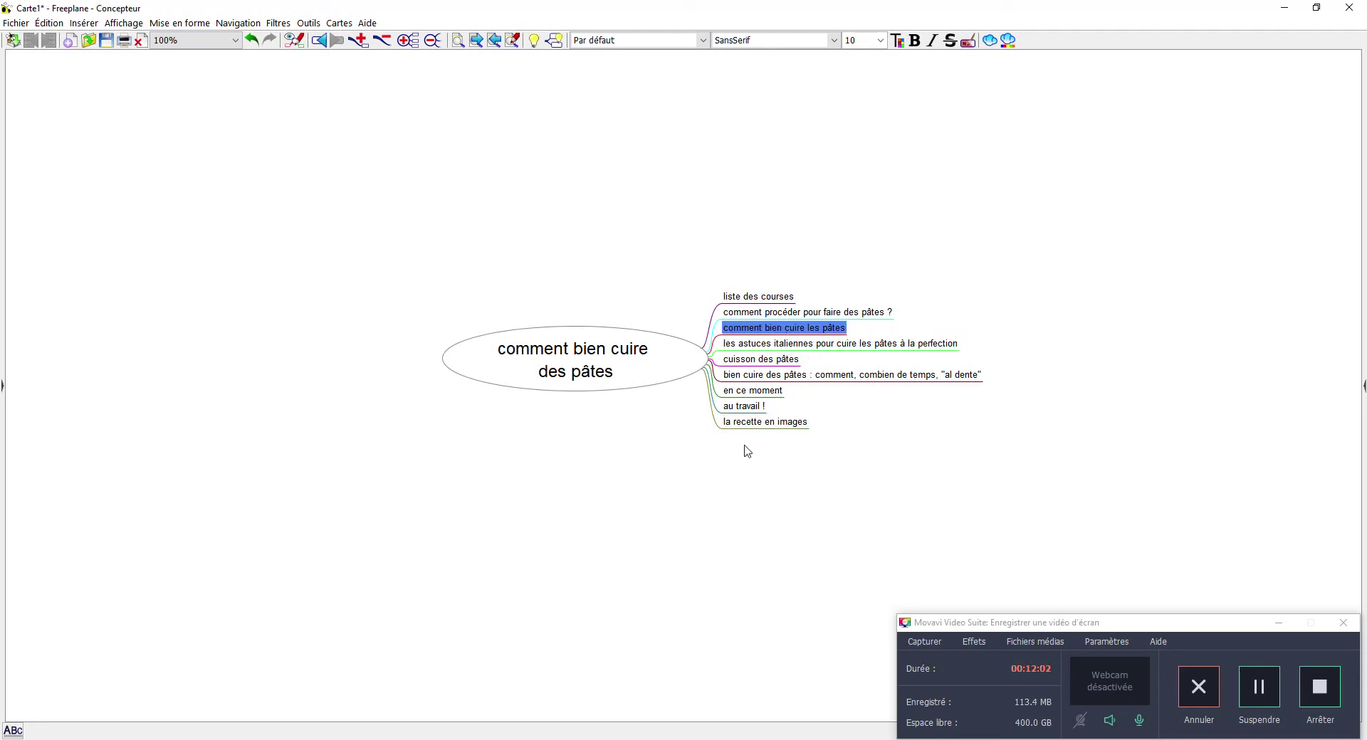
{"action": "left_click", "coordinate": [788, 299]}
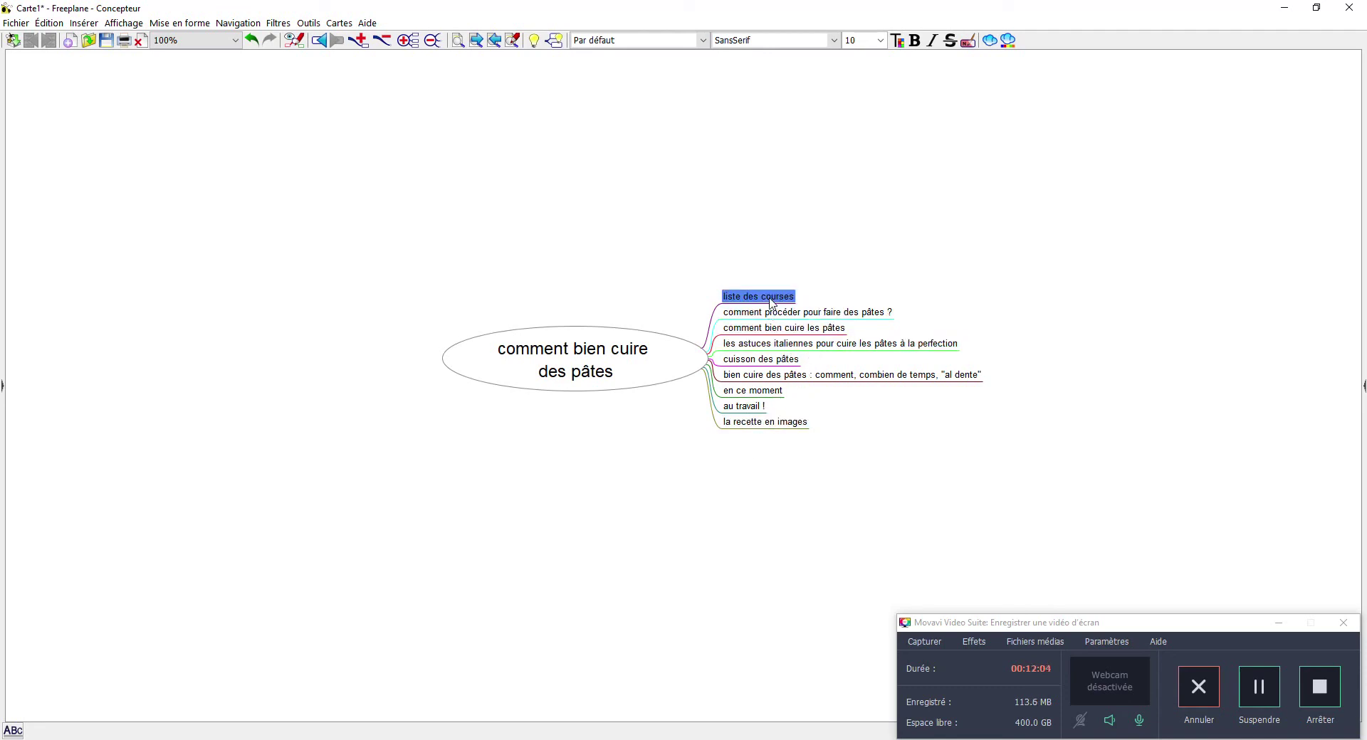
{"action": "left_click", "coordinate": [793, 326]}
- Nest the branches "au travail !", "en ce moment" and "la recette en images" under "liste des courses"
{"action": "left_click", "coordinate": [746, 409]}
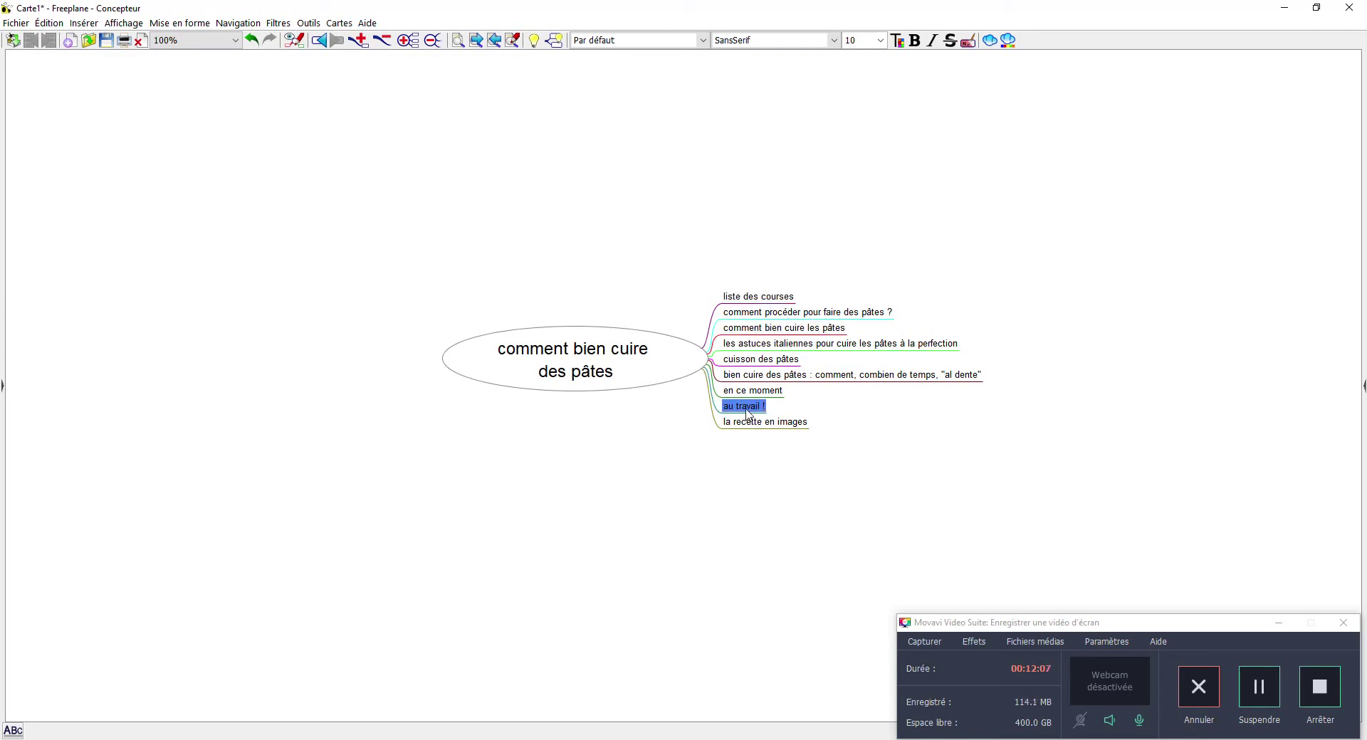
{"action": "left_click", "coordinate": [771, 302]}
{"action": "left_click", "coordinate": [746, 409]}
{"action": "left_click_drag", "start_coordinate": [776, 303], "coordinate": [777, 303]}
{"action": "left_click", "coordinate": [751, 416]}
{"action": "left_click_drag", "start_coordinate": [751, 400], "coordinate": [785, 312]}
{"action": "left_click_drag", "start_coordinate": [758, 414], "coordinate": [776, 318]}
- Open the text of the branch "comment procéder pour faire des pâtes ?" for editing
{"action": "left_click", "coordinate": [785, 385]}
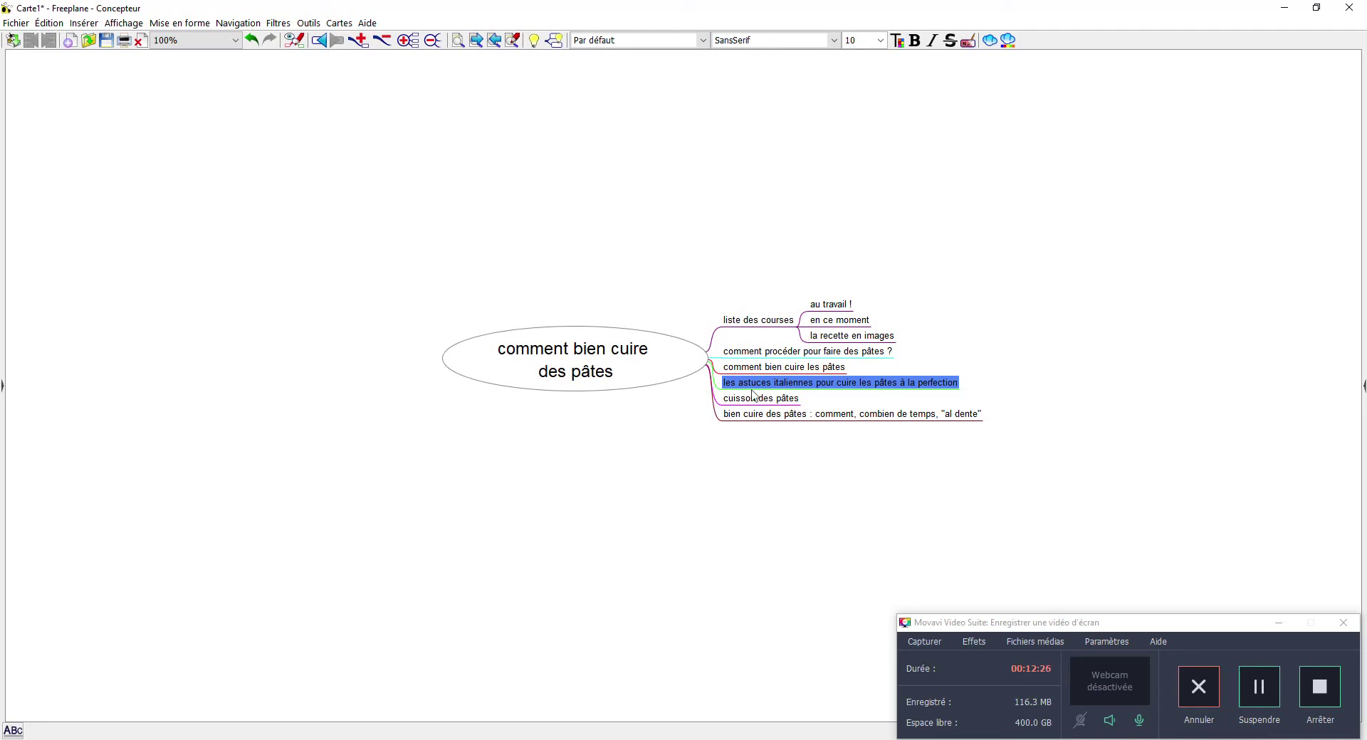
{"action": "left_click", "coordinate": [753, 352]}
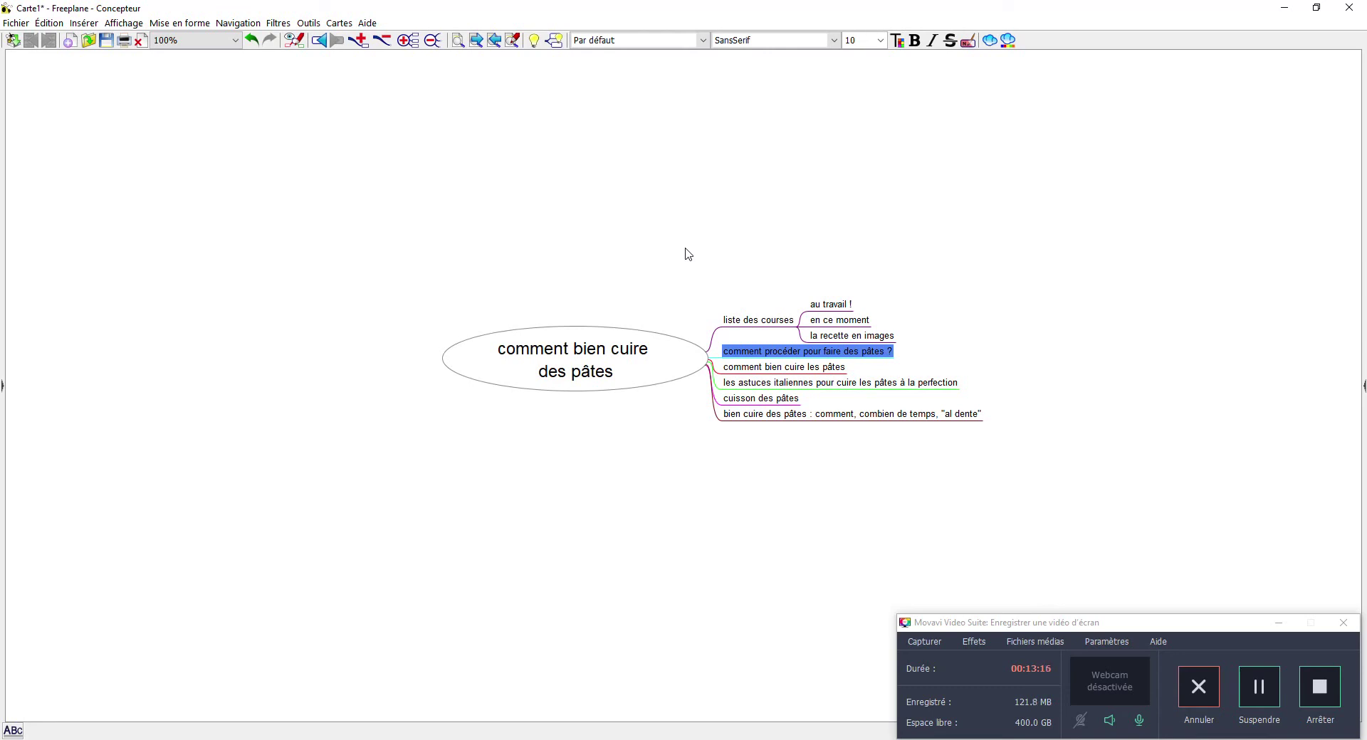
{"action": "double_click", "coordinate": [769, 356]}
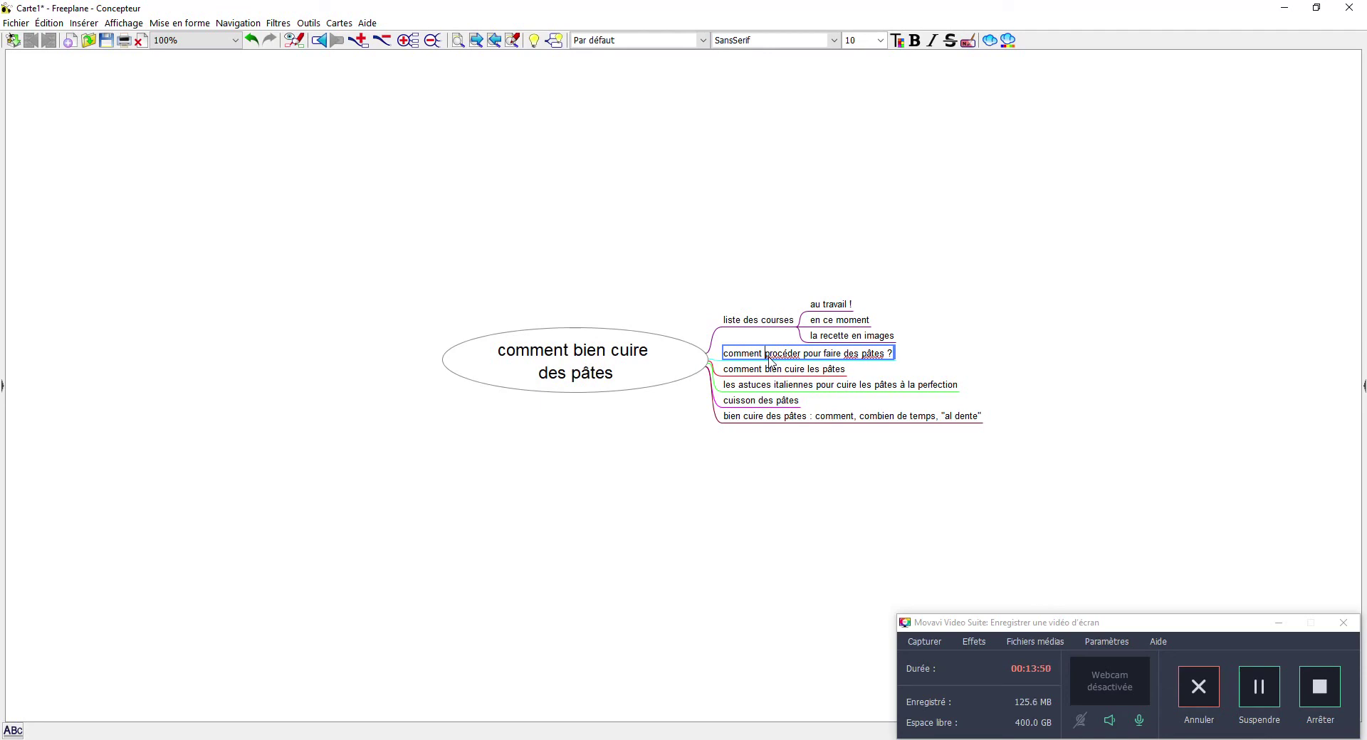
{"action": "left_click", "coordinate": [1313, 690]}
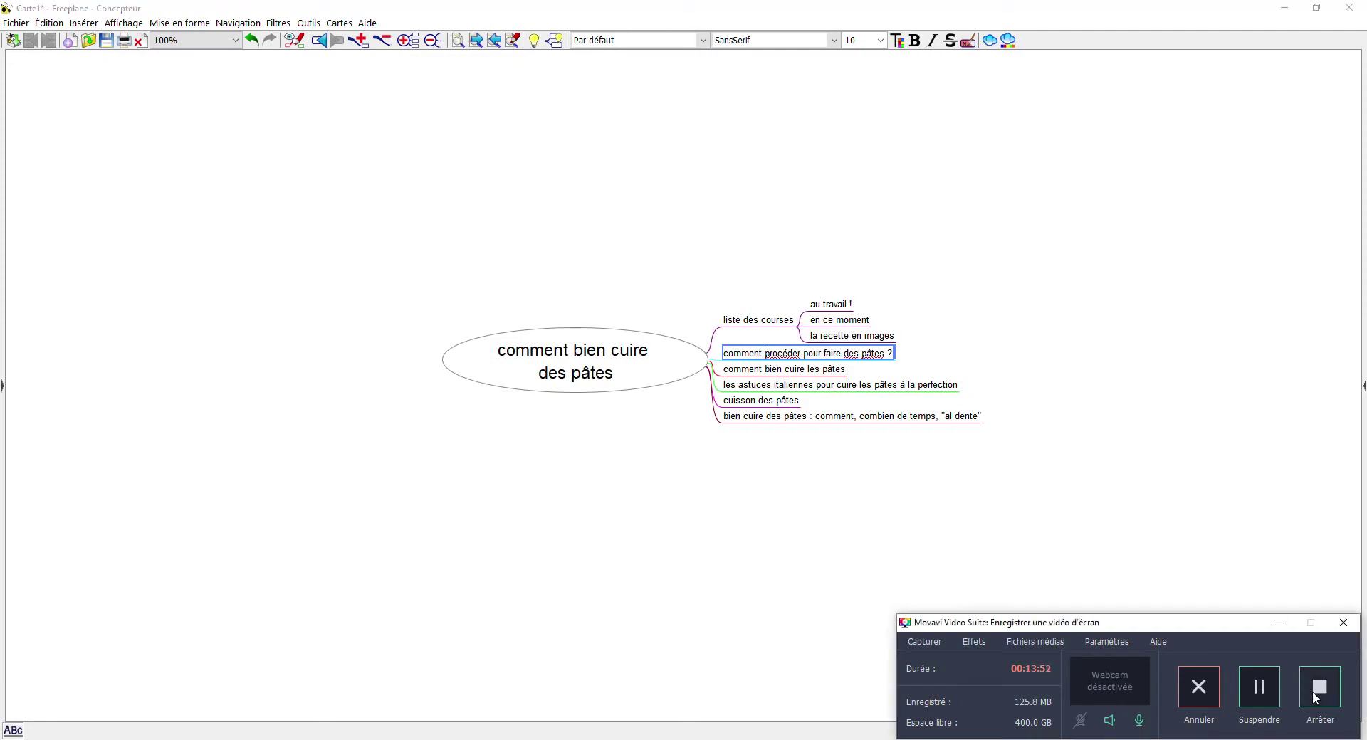